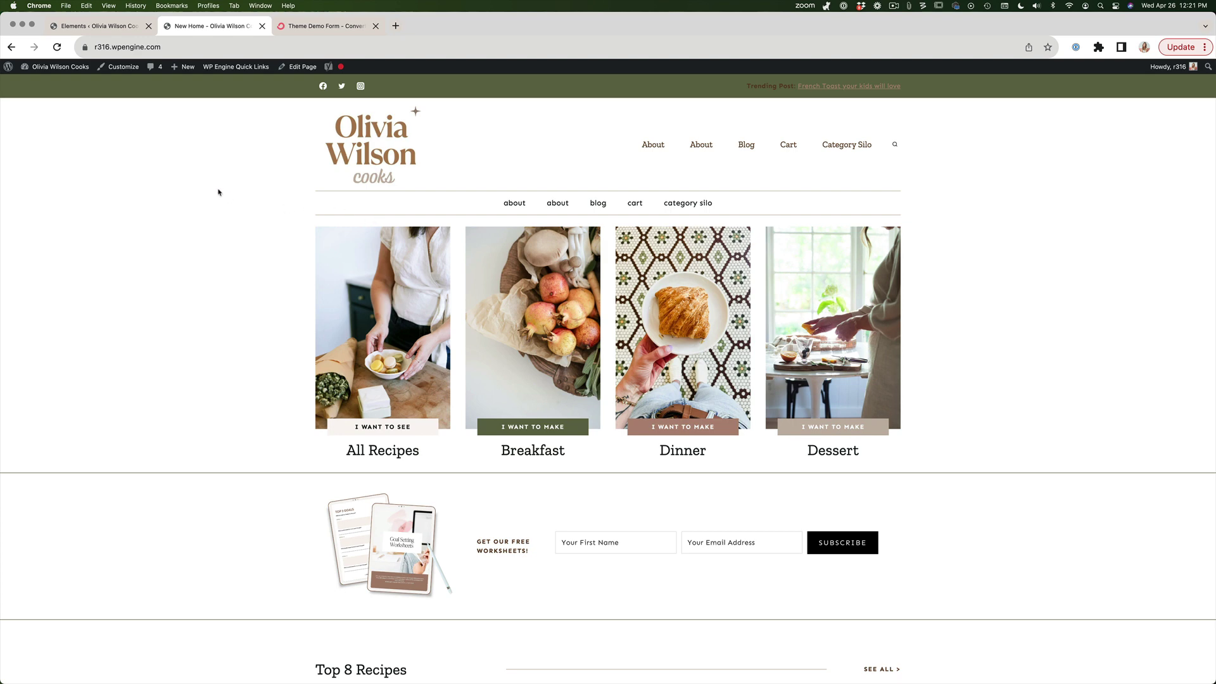
Step: Go from the admin dashboard through Appearance > Kadence to the Elements list
left_click(90, 28)
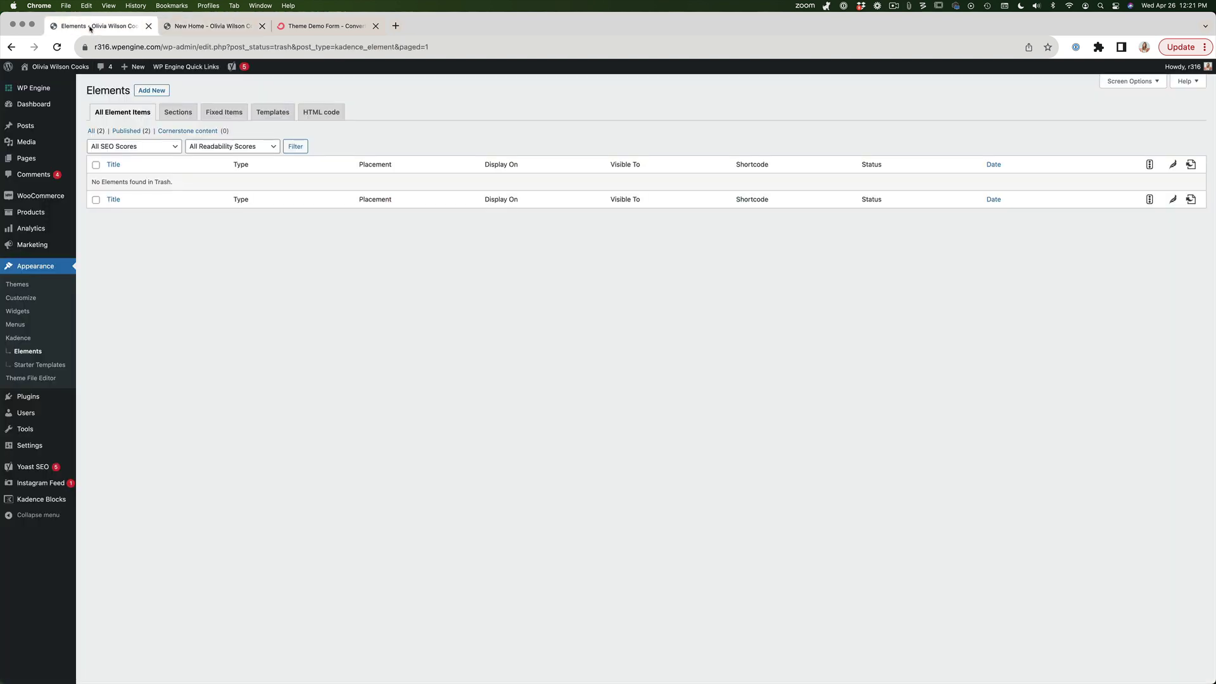
left_click(34, 104)
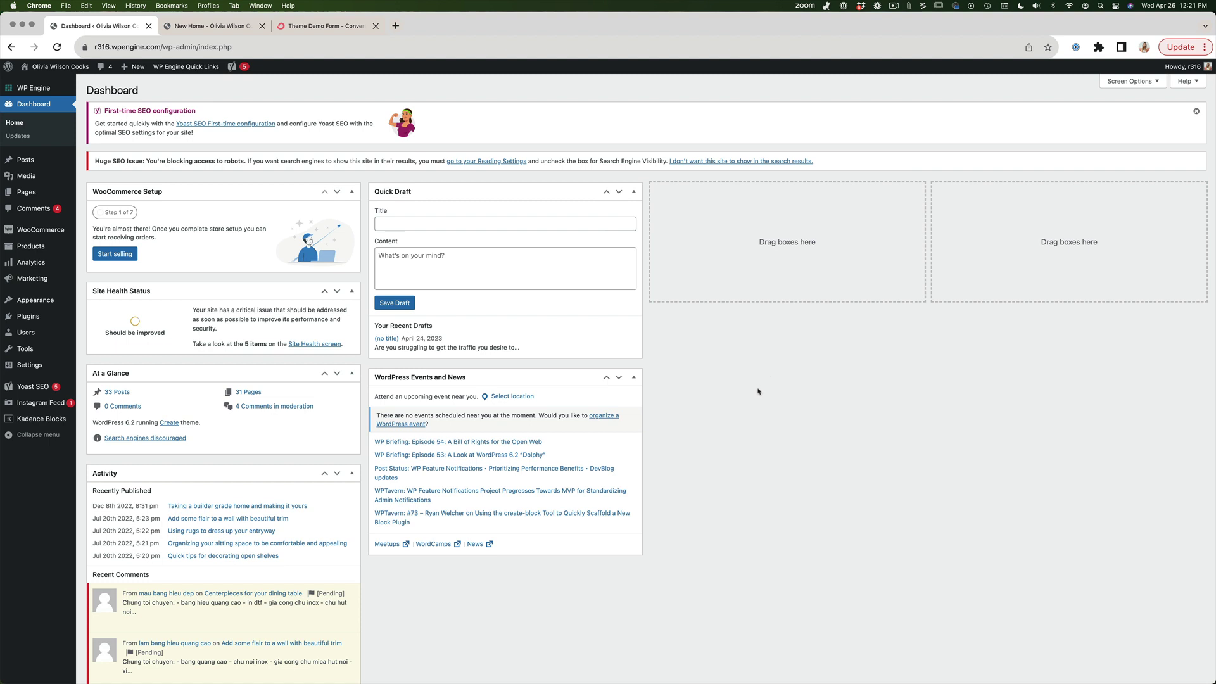
mouse_move(45, 306)
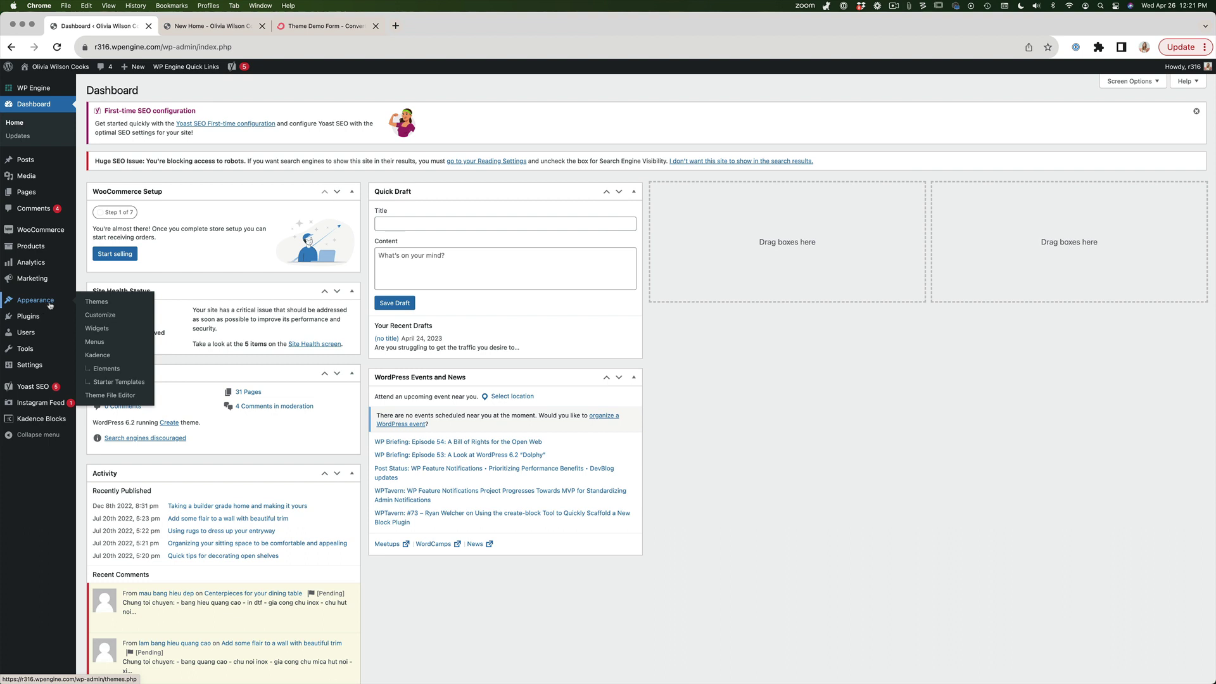
left_click(98, 355)
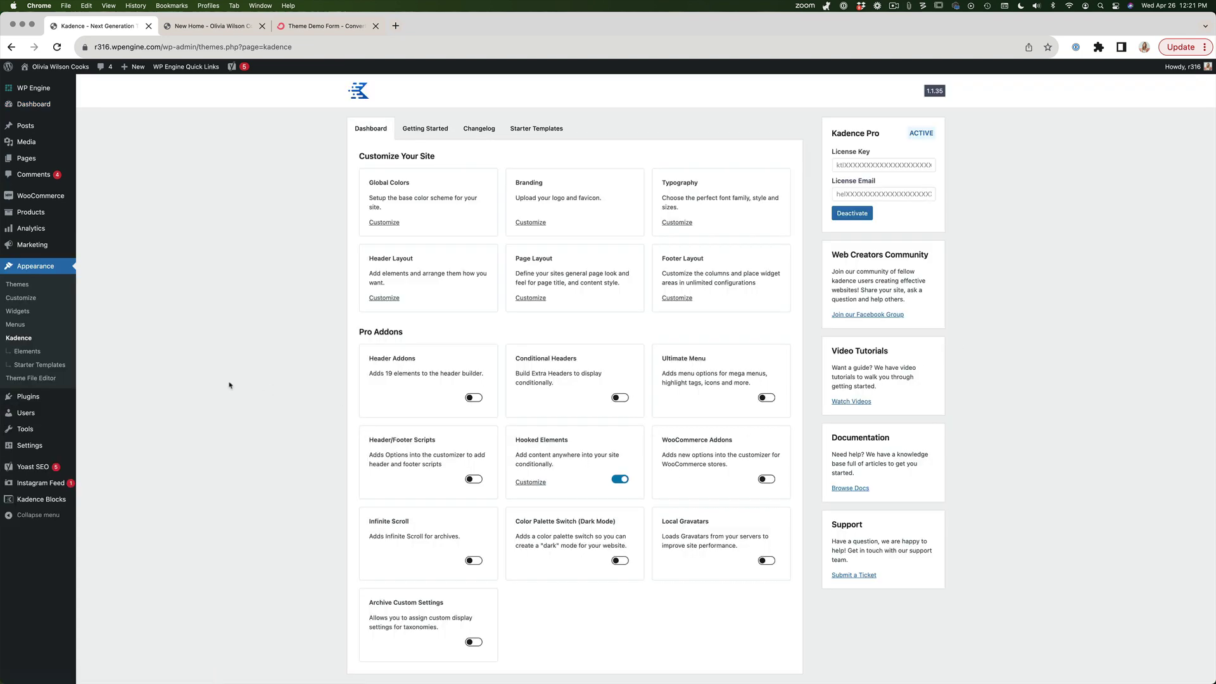
scroll(229, 385, "down", 1)
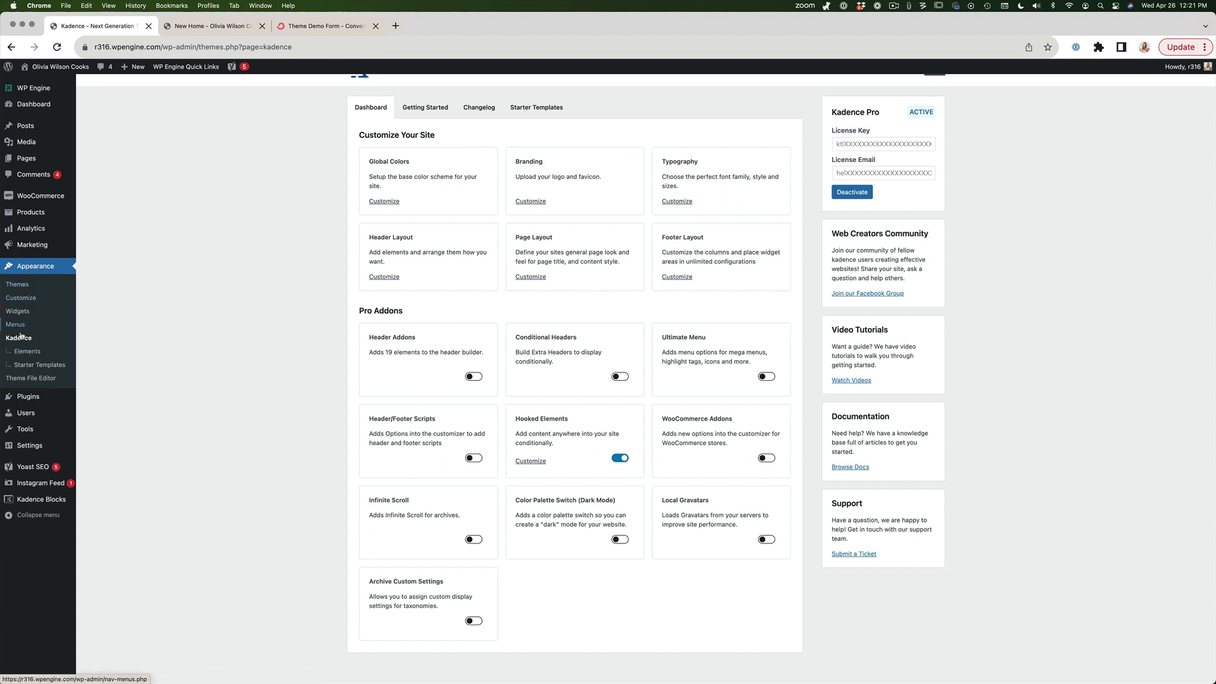
left_click(25, 353)
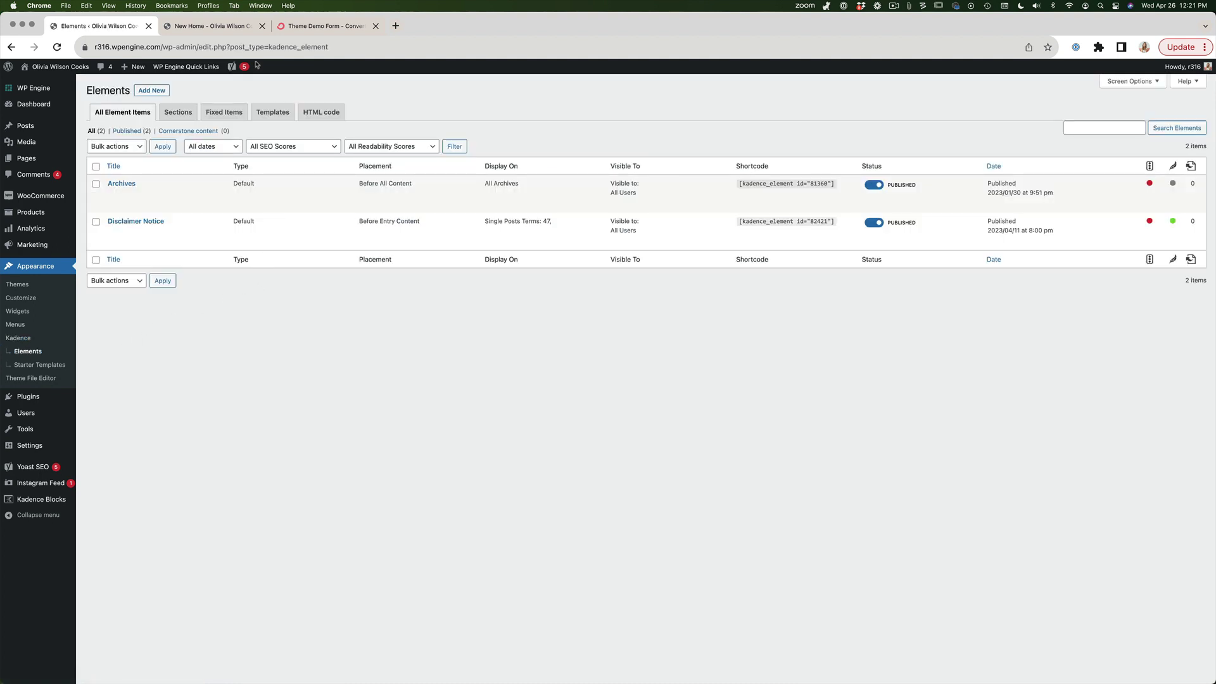
Step: Add a new Content Section element titled 'Popup' and place the cursor in its empty paragraph
left_click(152, 90)
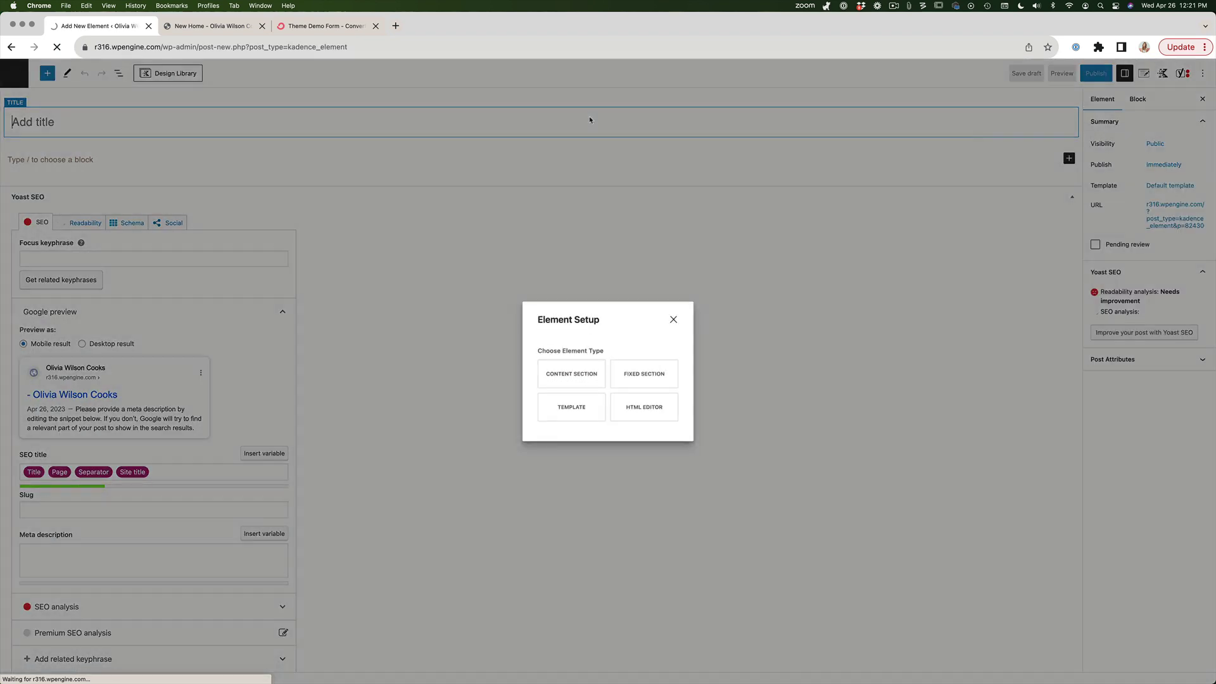
left_click(563, 377)
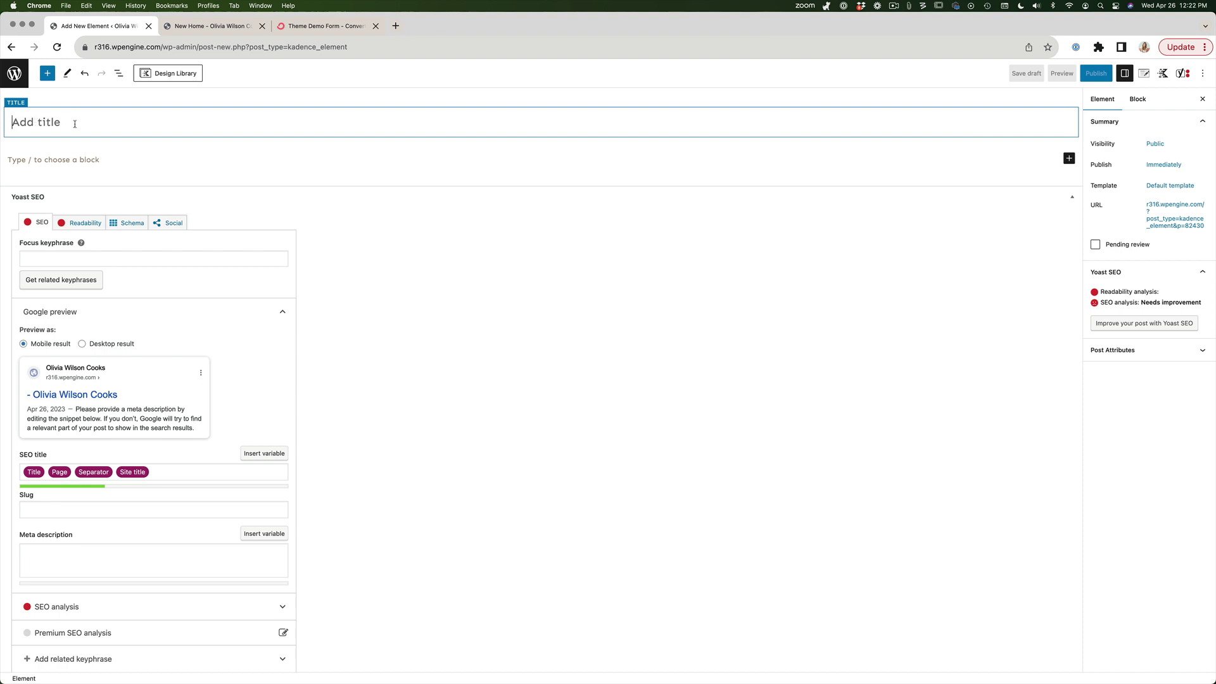
type("Popup")
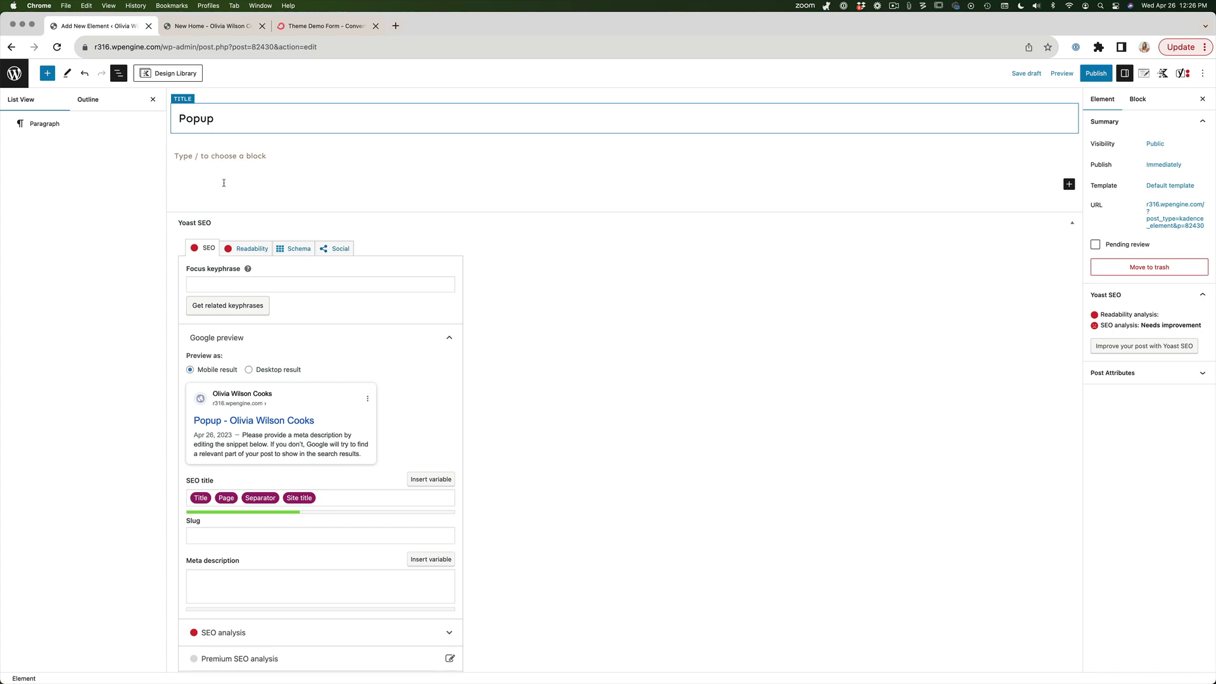
left_click(223, 156)
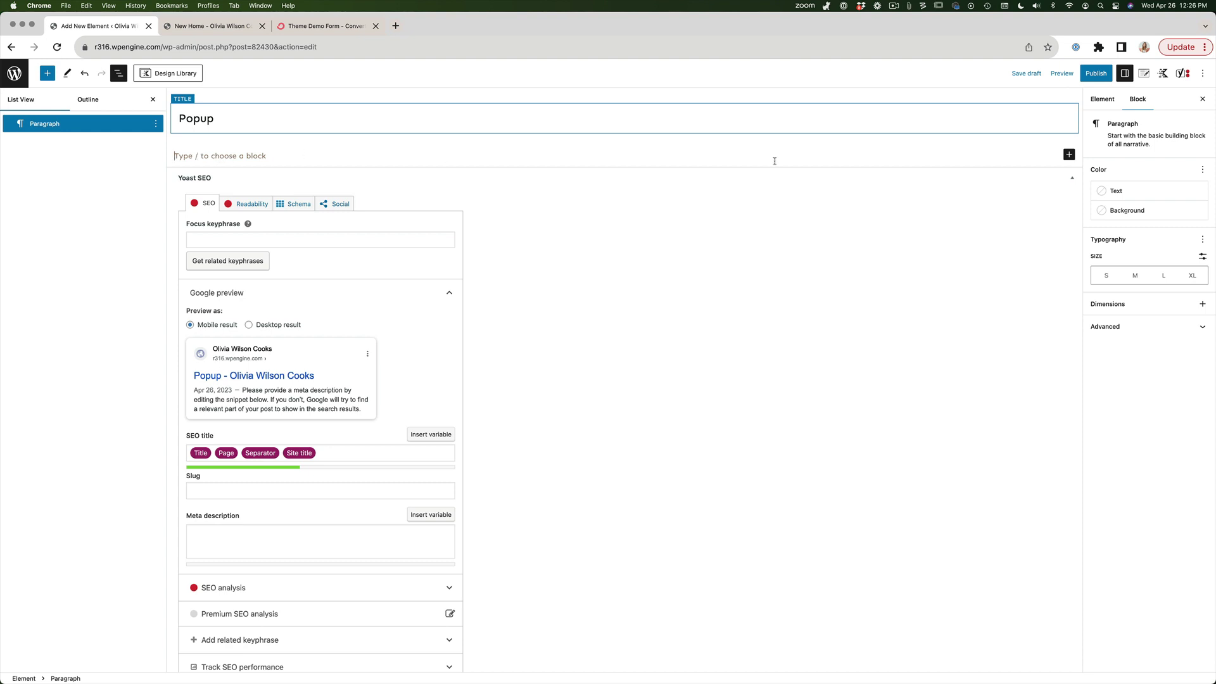
Step: Insert a Modal block, select it in List View, and expand its Modal Box Size settings
left_click(1068, 154)
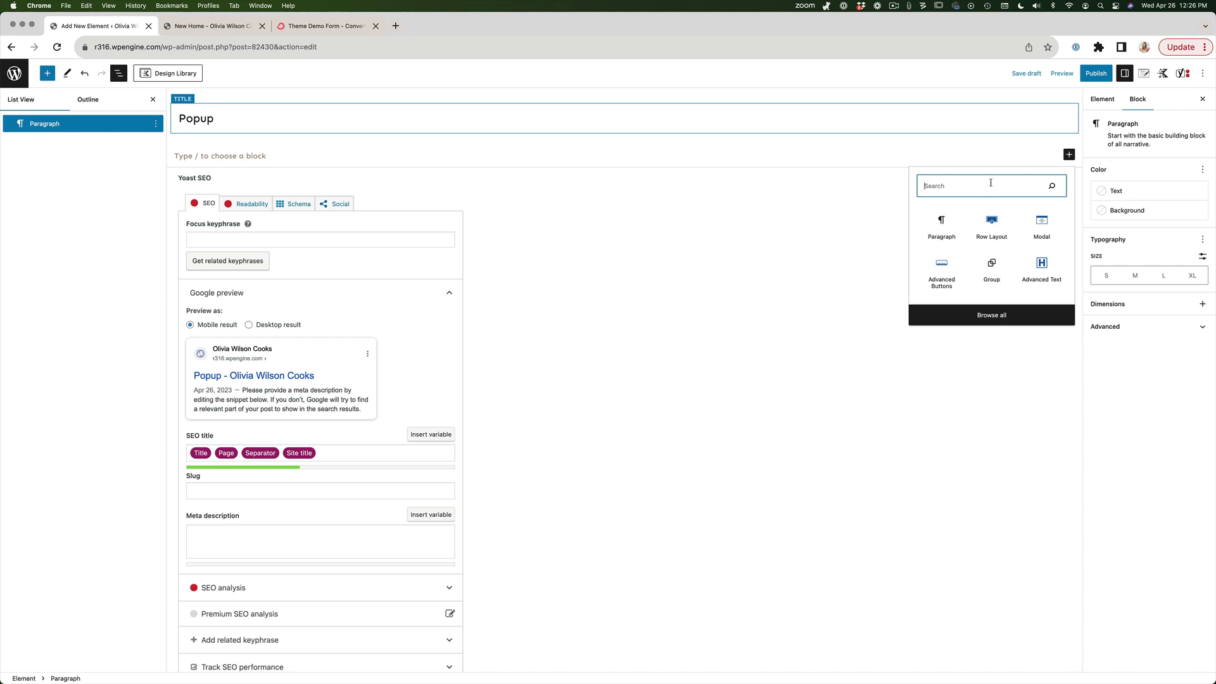
type("modal")
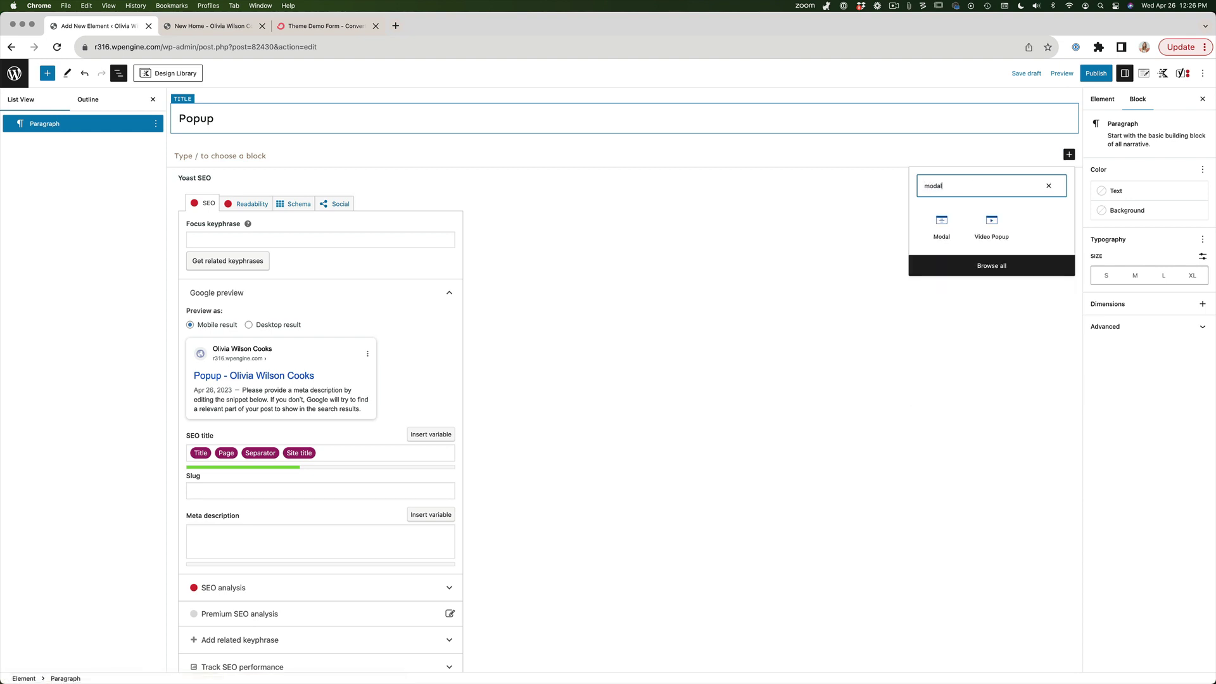
left_click(942, 225)
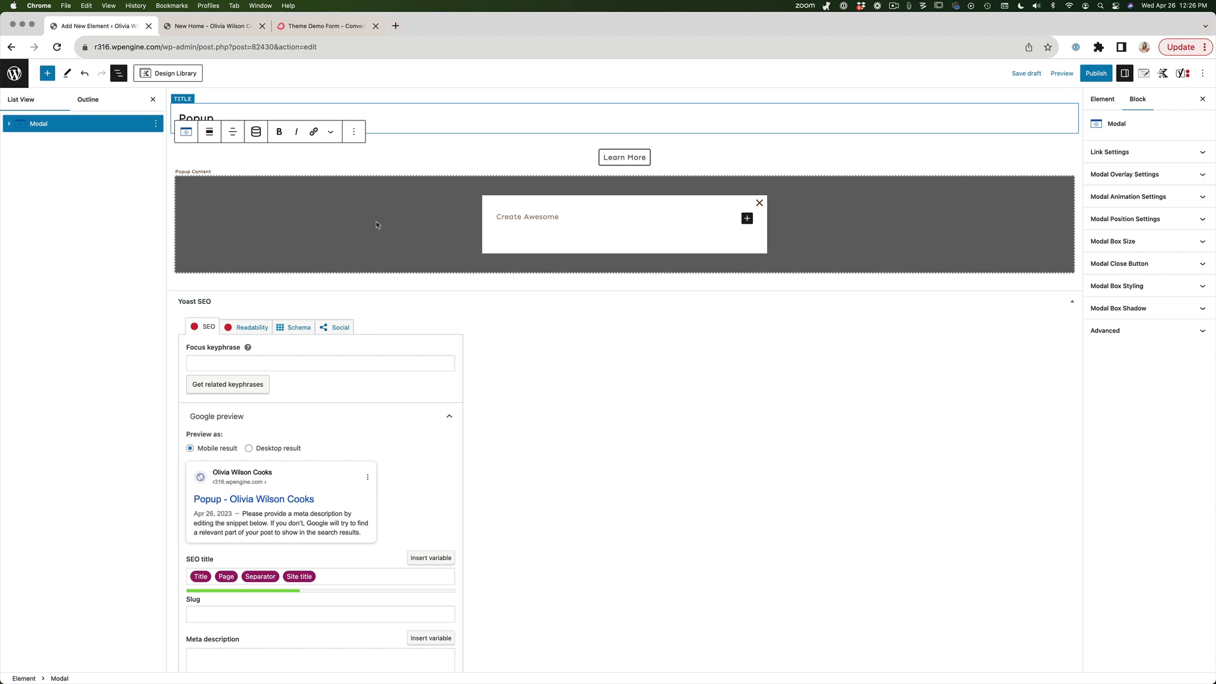
left_click(323, 222)
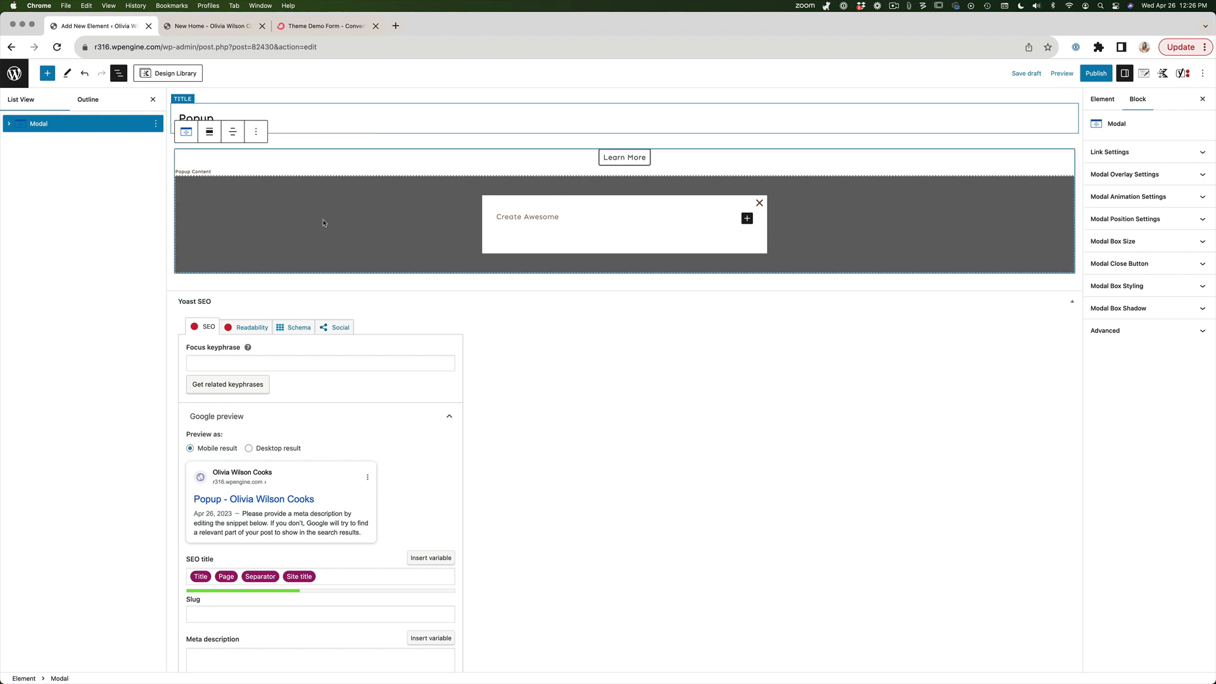
left_click(118, 74)
left_click(117, 74)
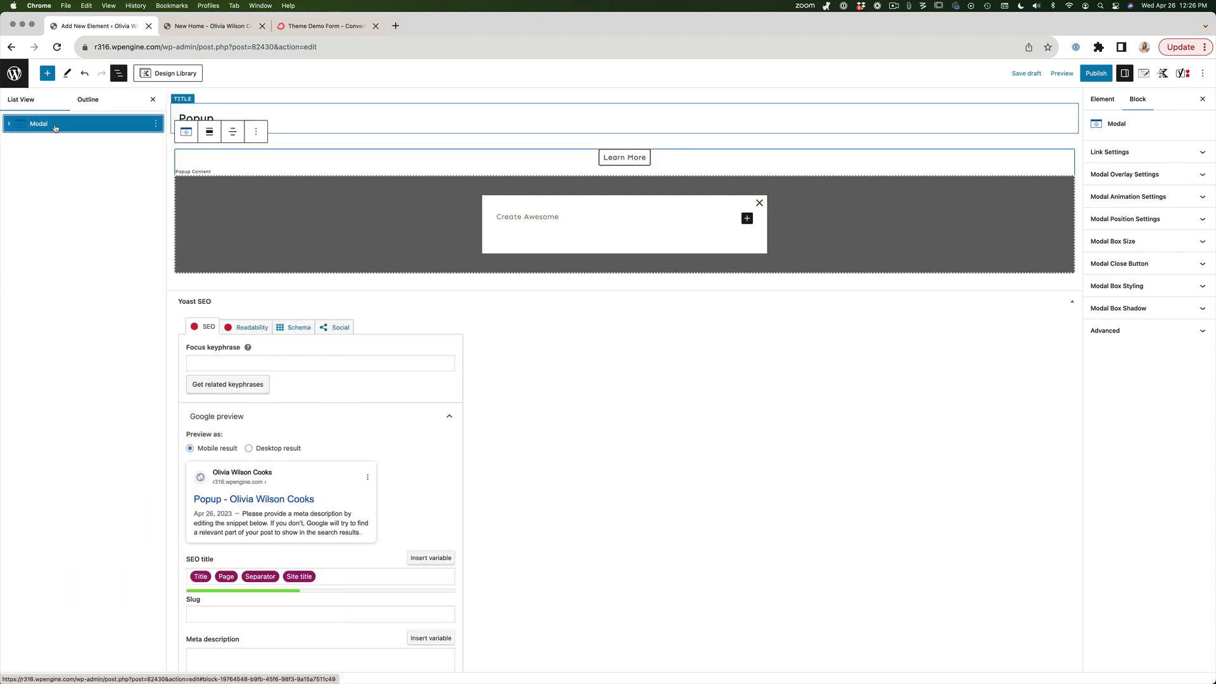
left_click(1159, 242)
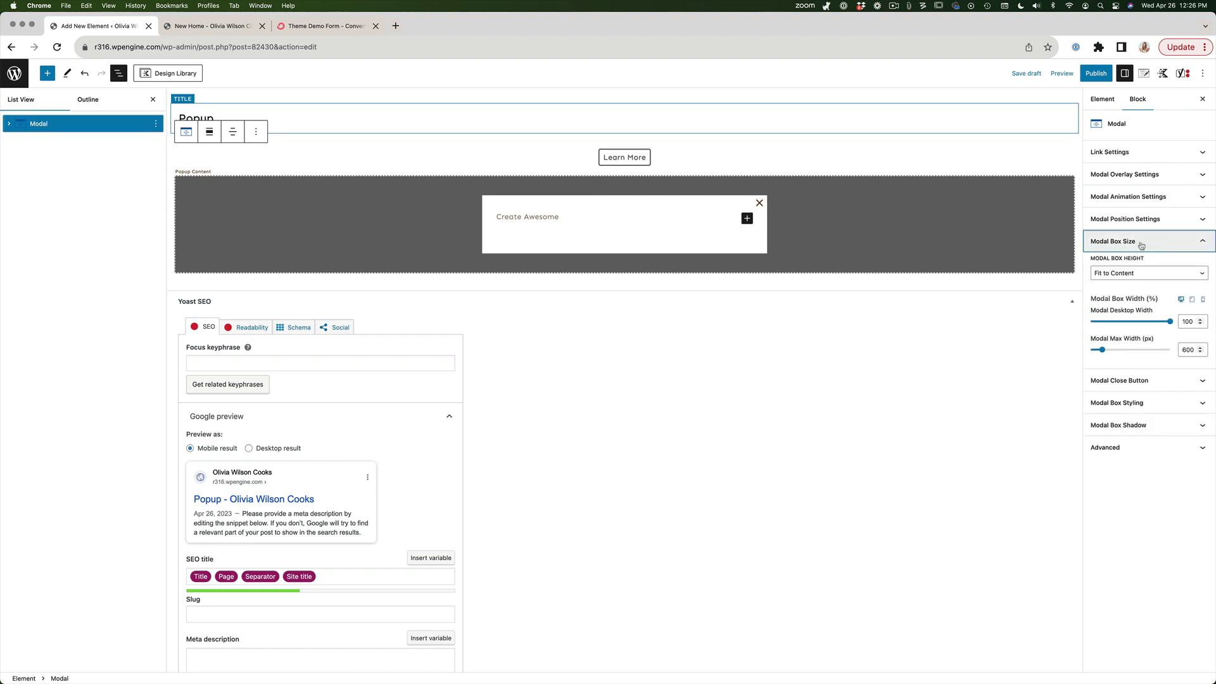
Step: Set the modal max width to 800, turn off Show Link, and use 'popup' as Custom Open ID
double_click(1188, 350)
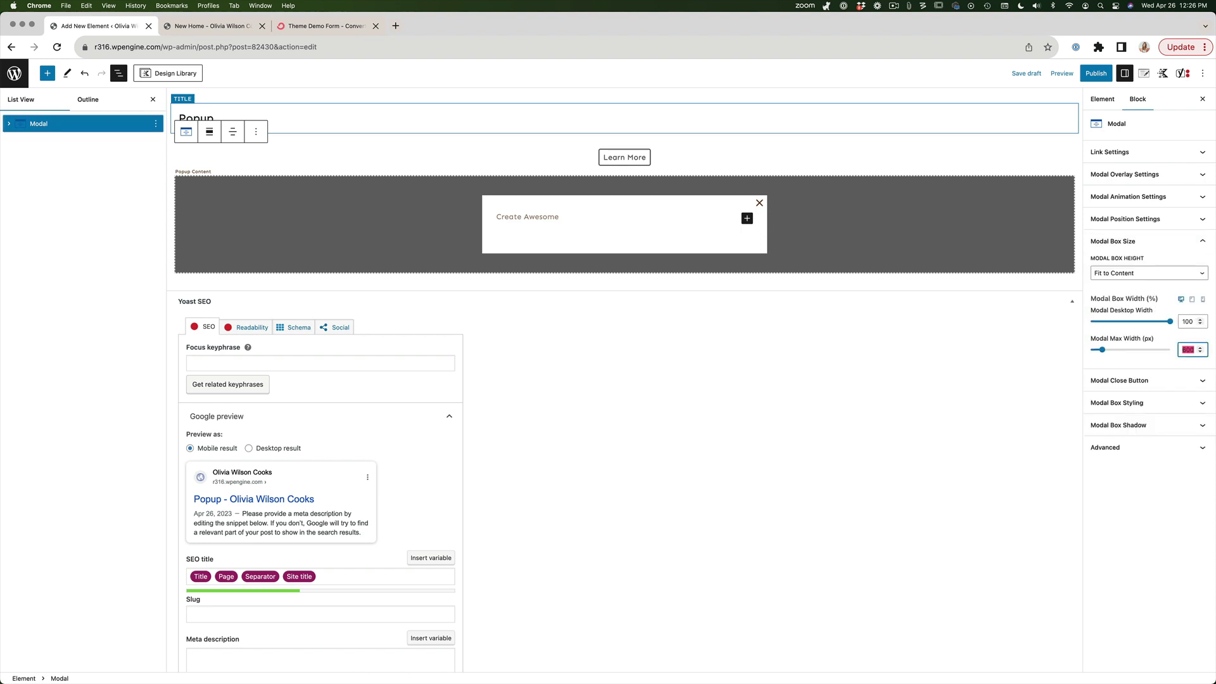
type("800")
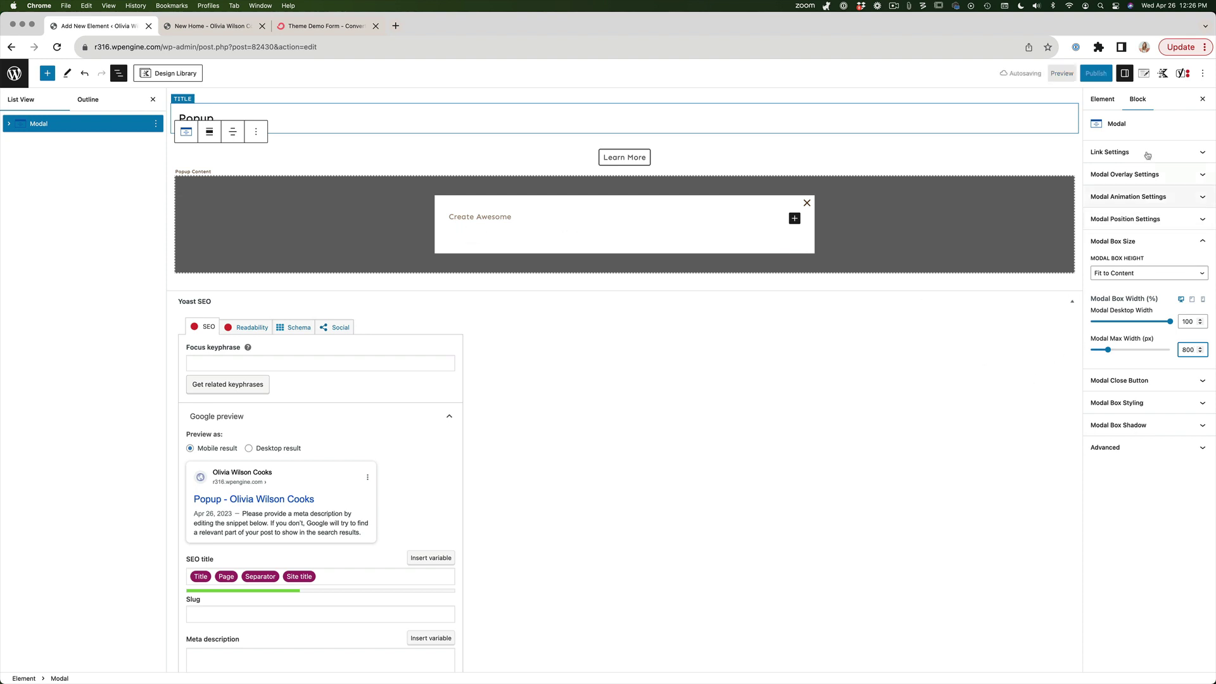
left_click(1114, 152)
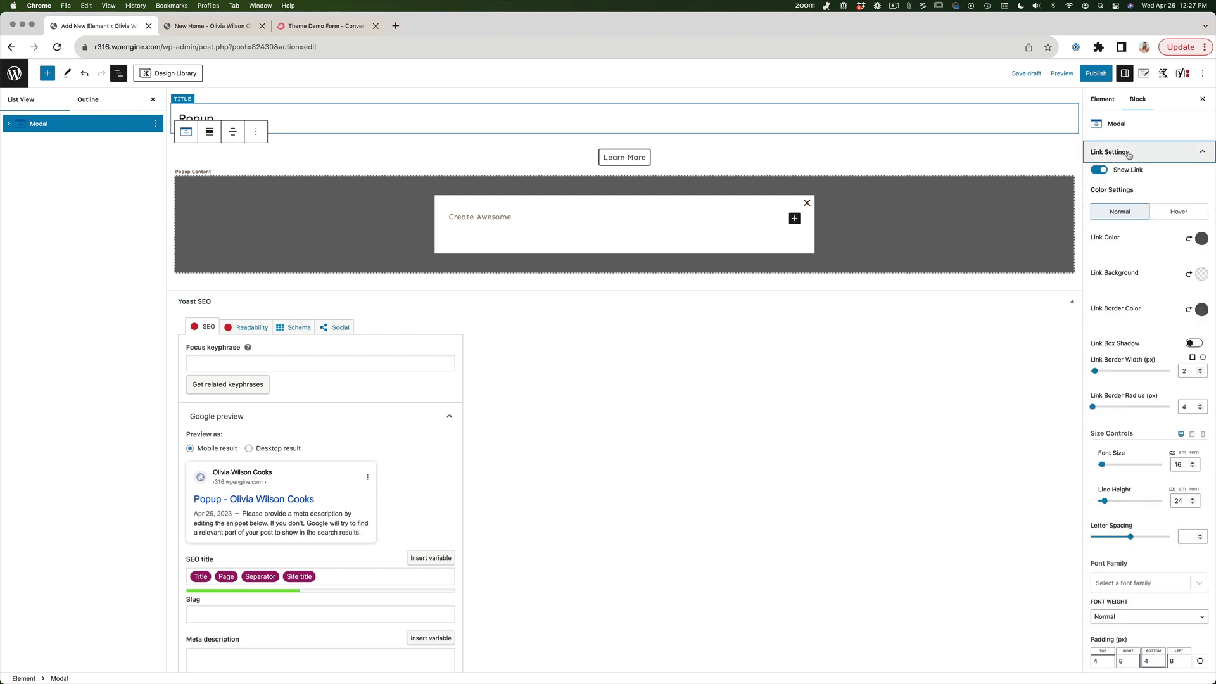
left_click(1100, 170)
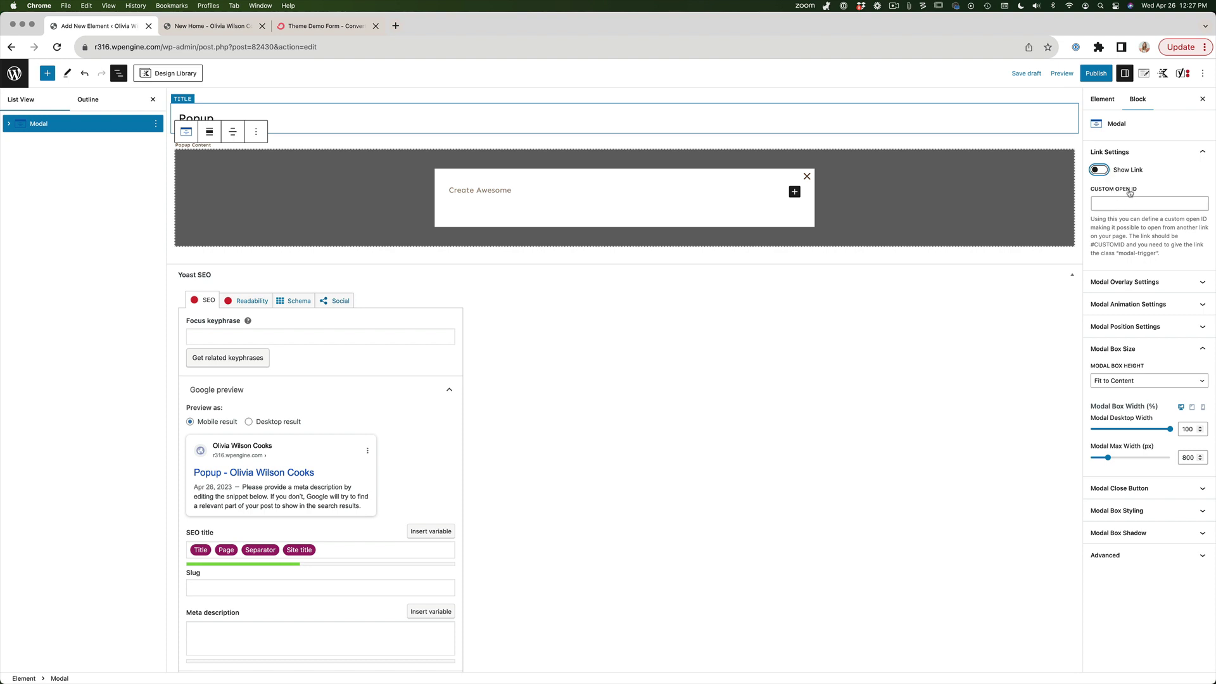
left_click(1133, 208)
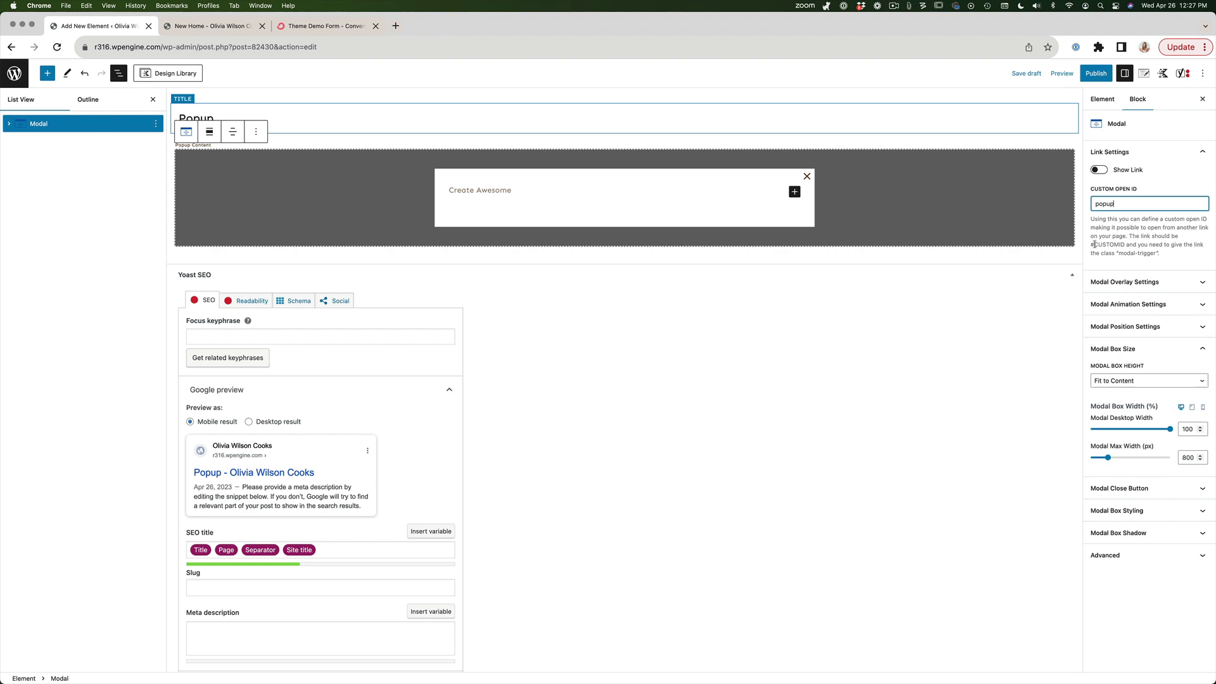
double_click(1136, 203)
Step: Replace the Create Awesome paragraph with a Row Layout of two equal columns
left_click(464, 190)
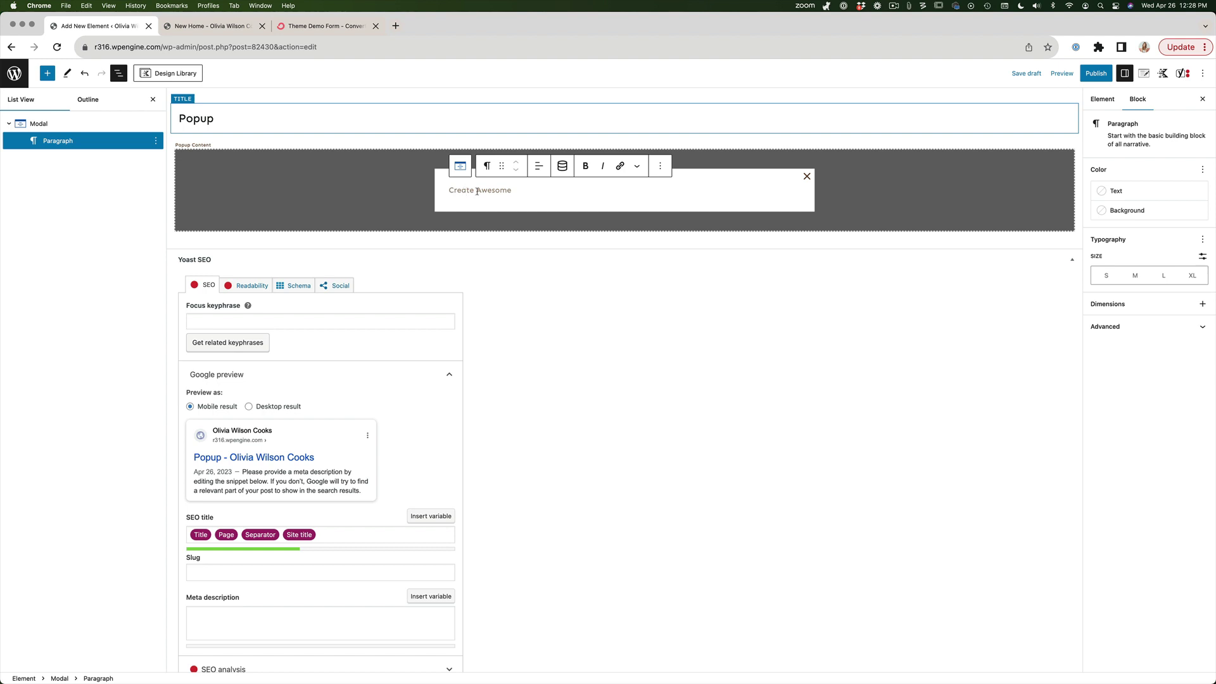
type("/")
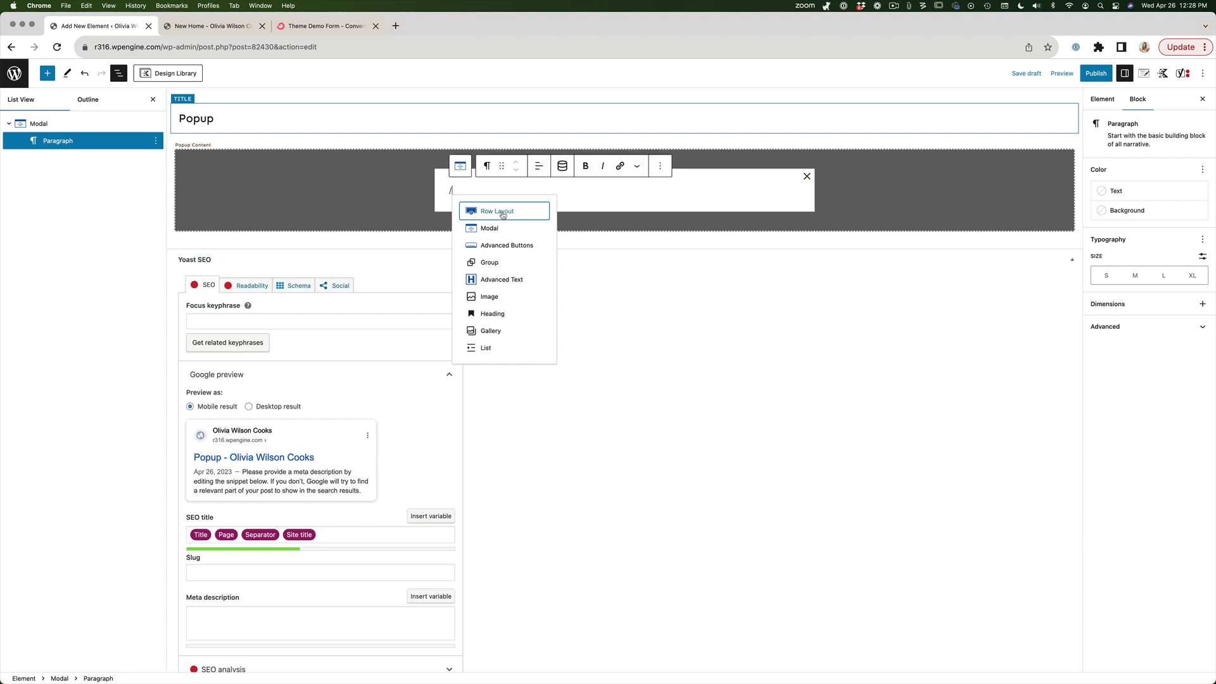
left_click(507, 213)
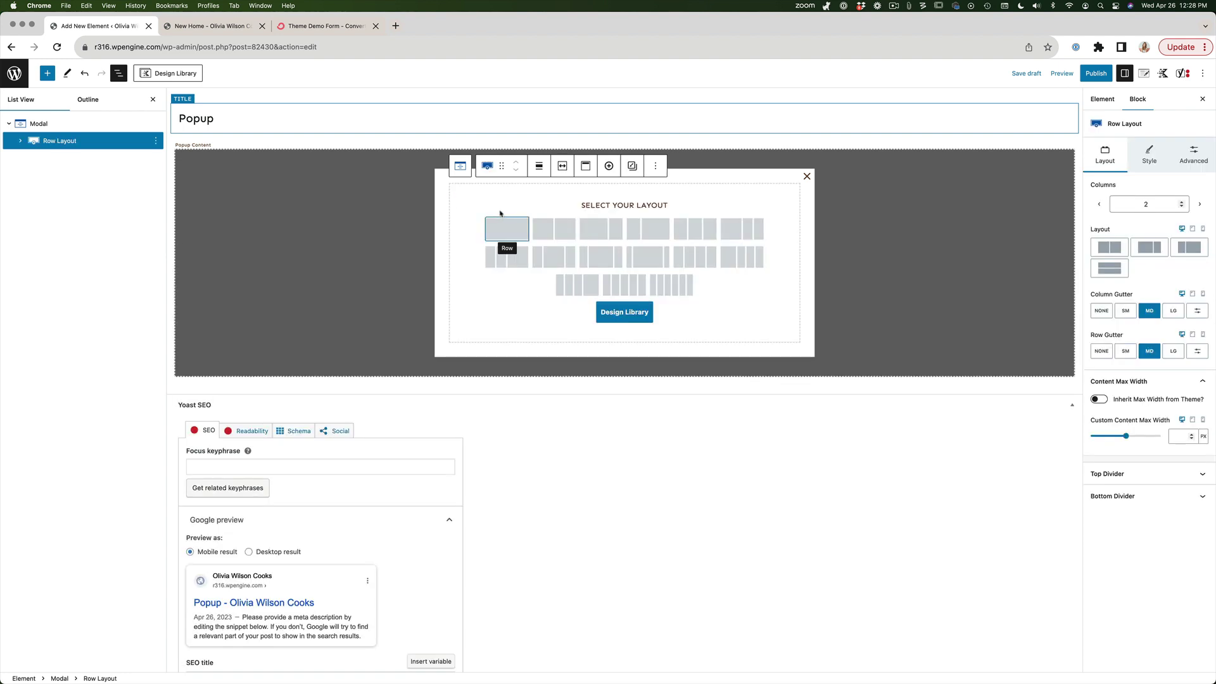
left_click(555, 233)
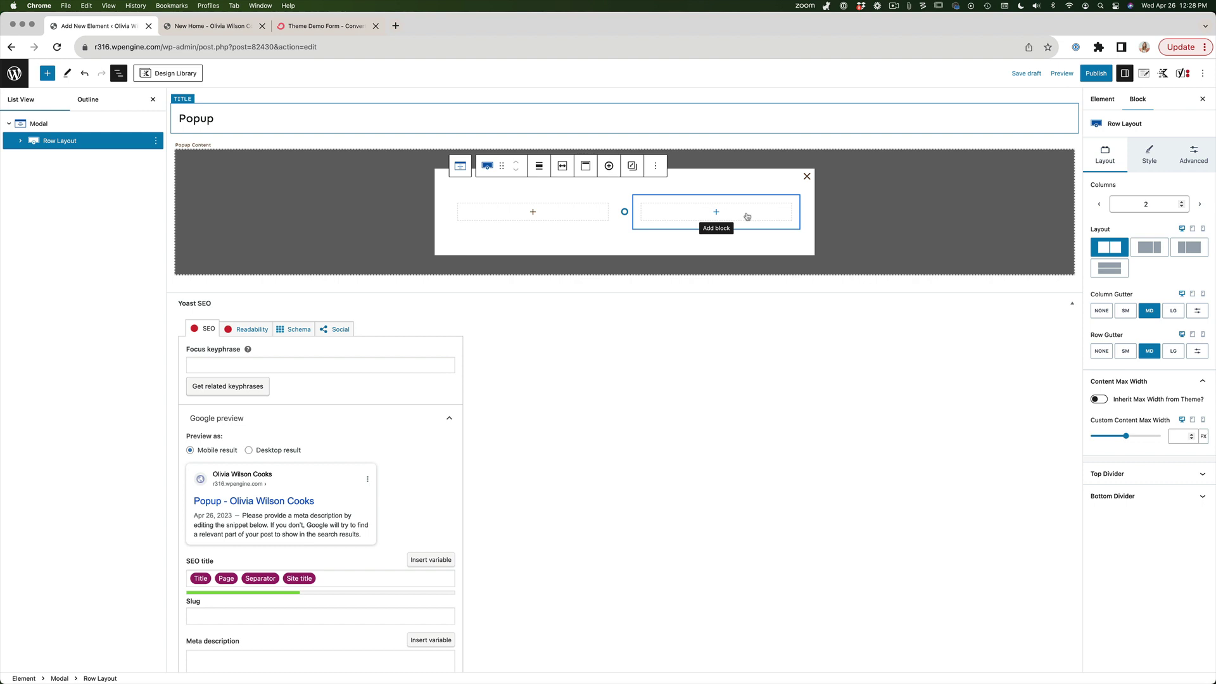
Step: Put an Advanced Image of 5.png in the left column and a paragraph in the right column
left_click(533, 213)
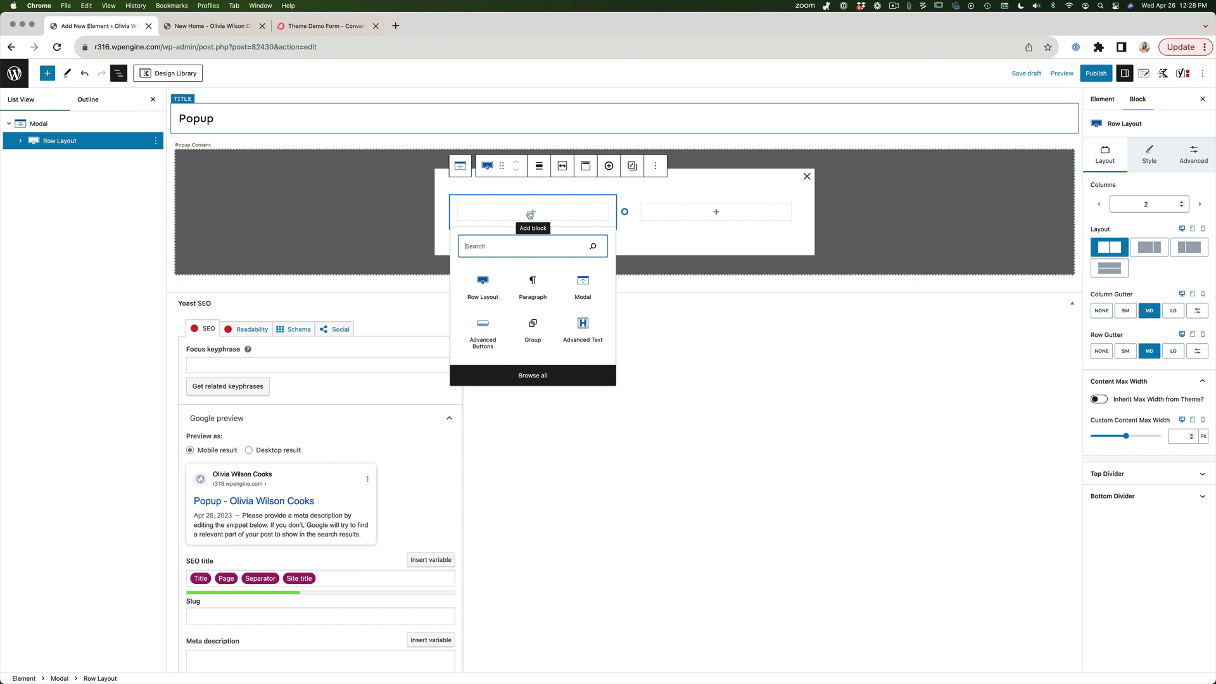
type("image")
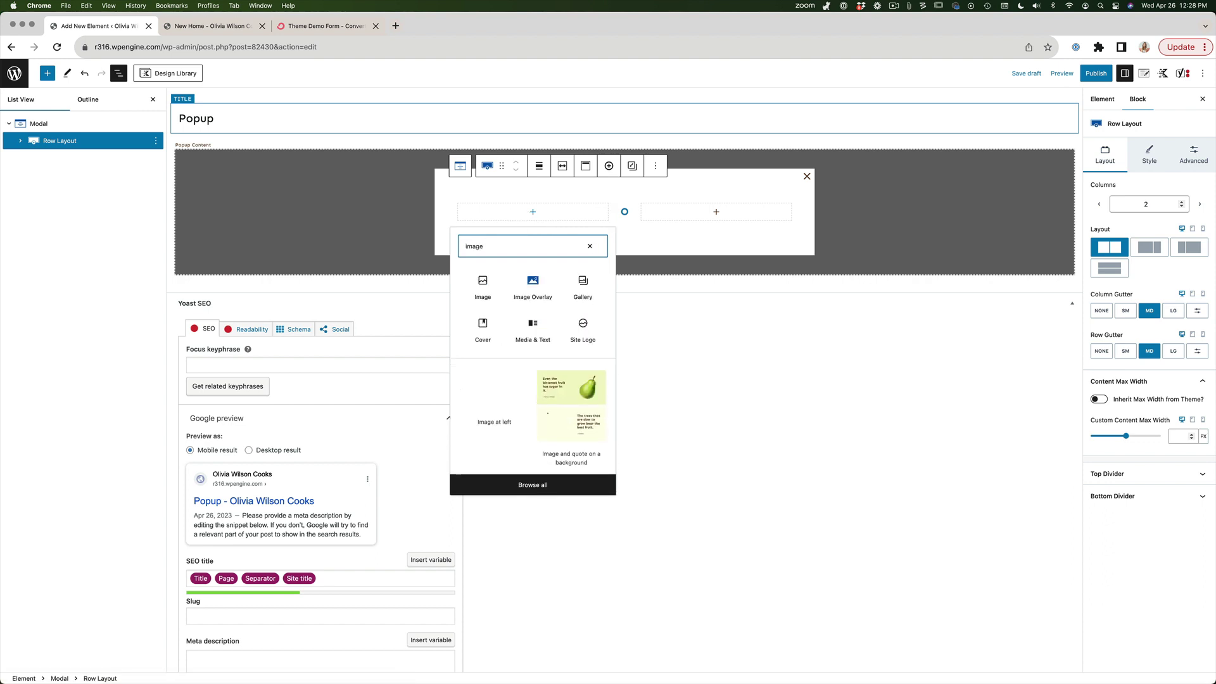
key("BackSpace")
key("BackSpace")
key("BackSpace")
key("BackSpace")
key("BackSpace")
type("adv")
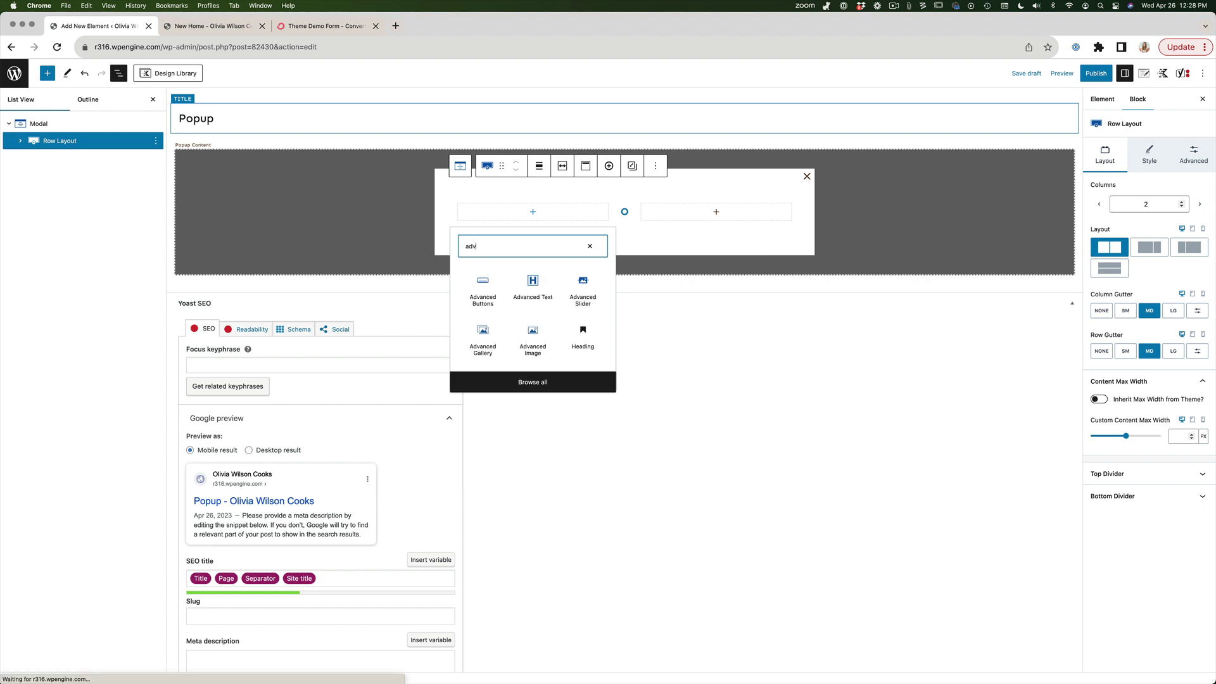
left_click(532, 335)
left_click(486, 235)
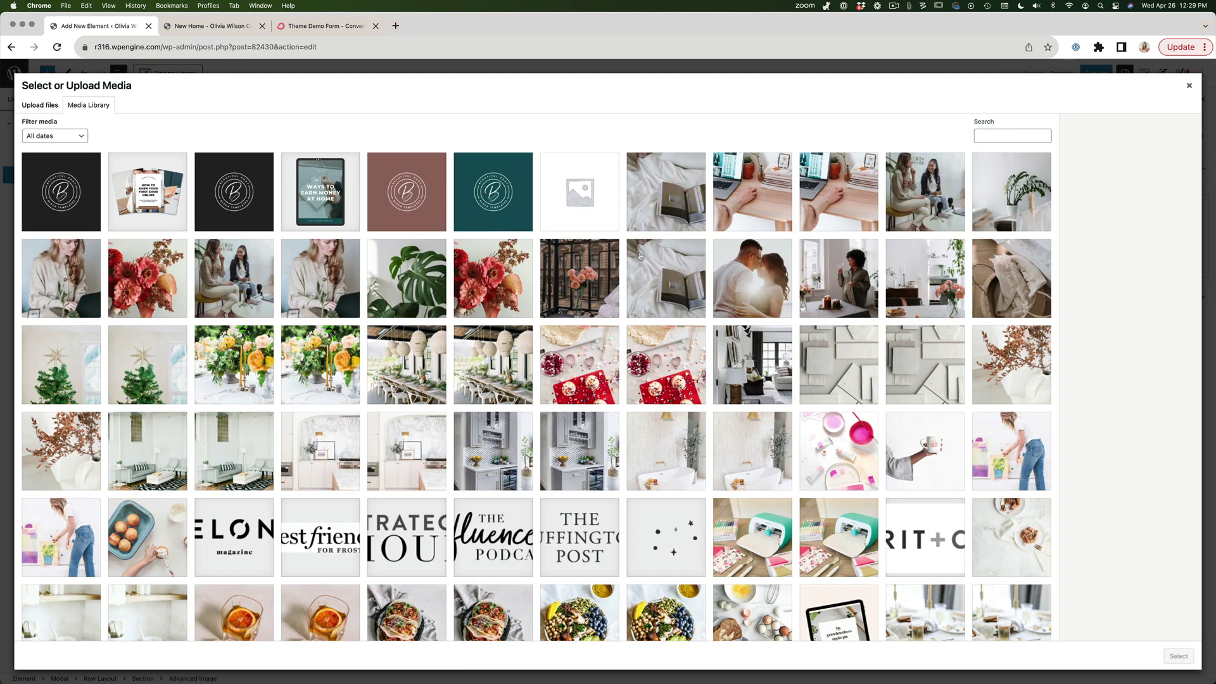
left_click(145, 204)
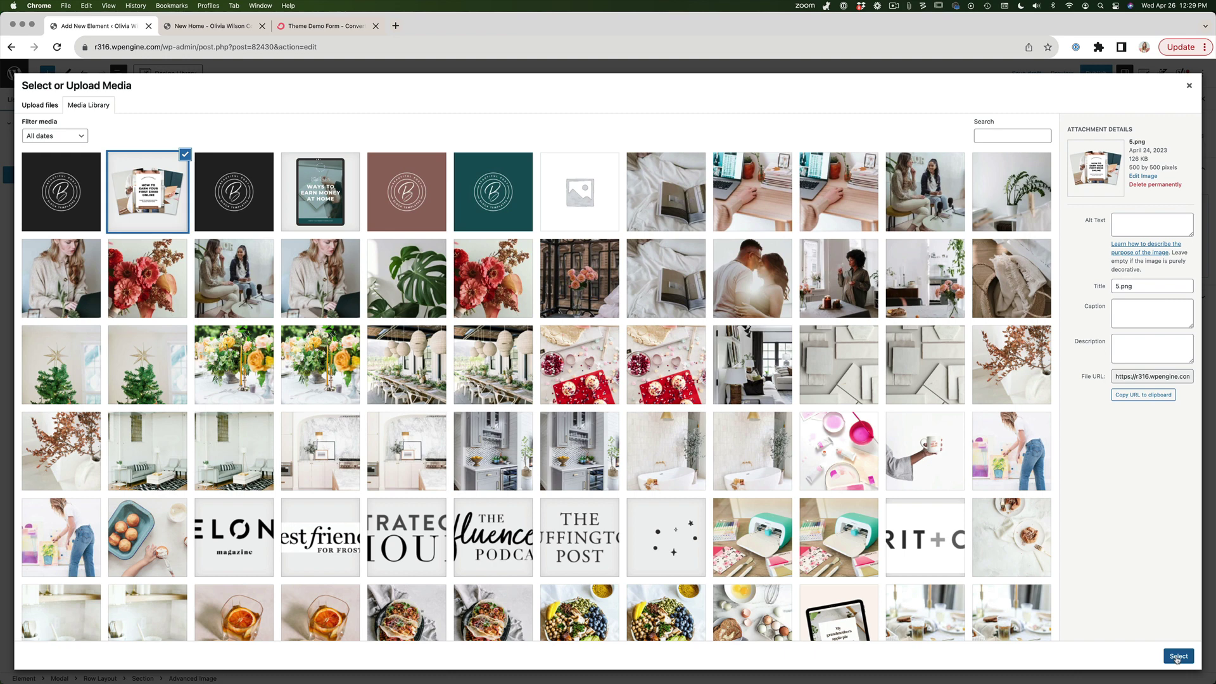
left_click(1178, 655)
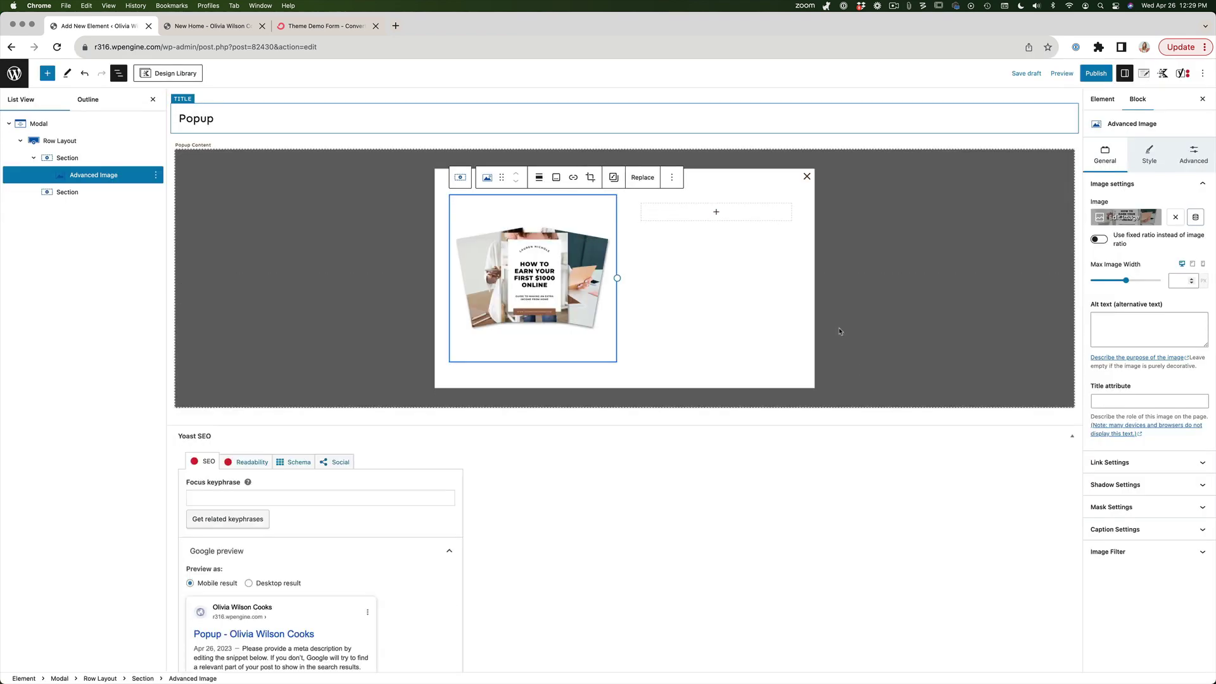
left_click(716, 212)
left_click(715, 283)
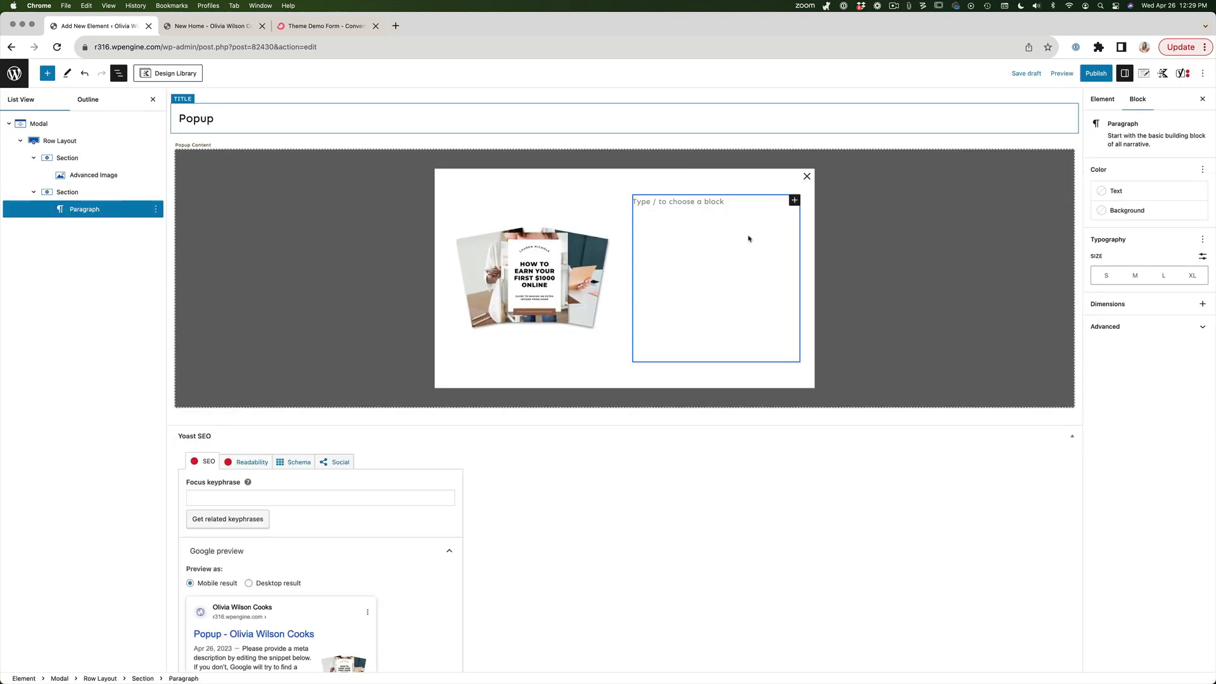
Step: Add a centered Advanced Text heading 'Gain Acess to our Free eBook Here' in the right column
type("Ga")
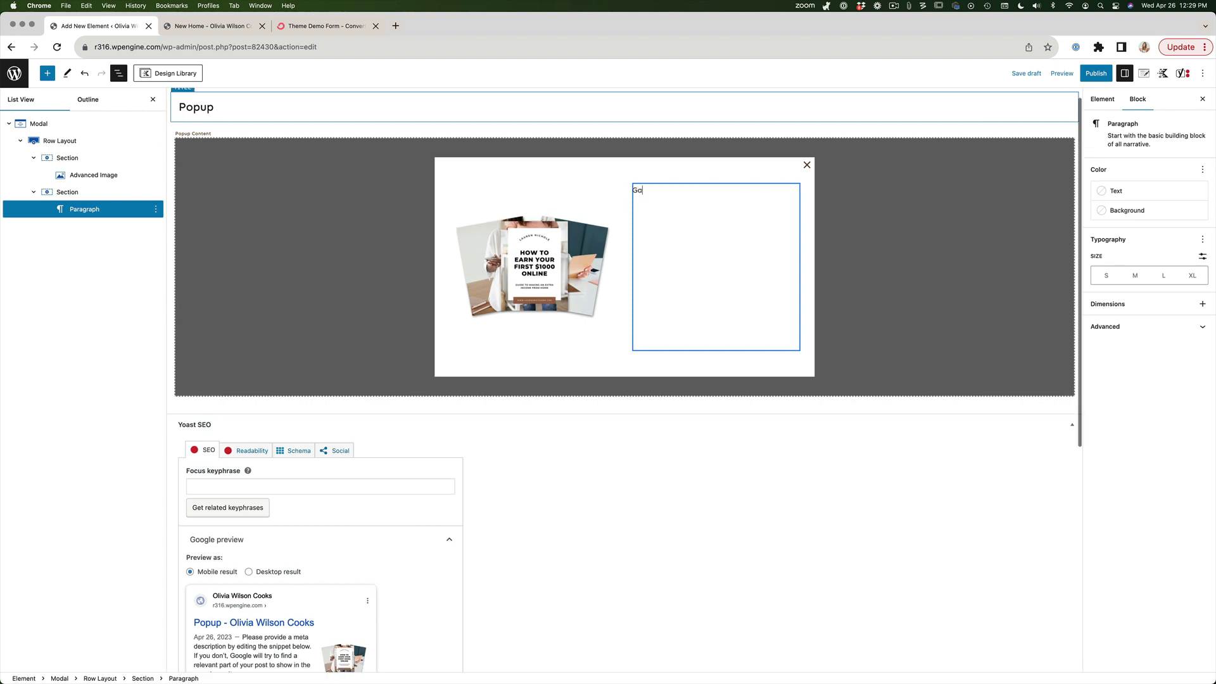
type("in Acess to ou")
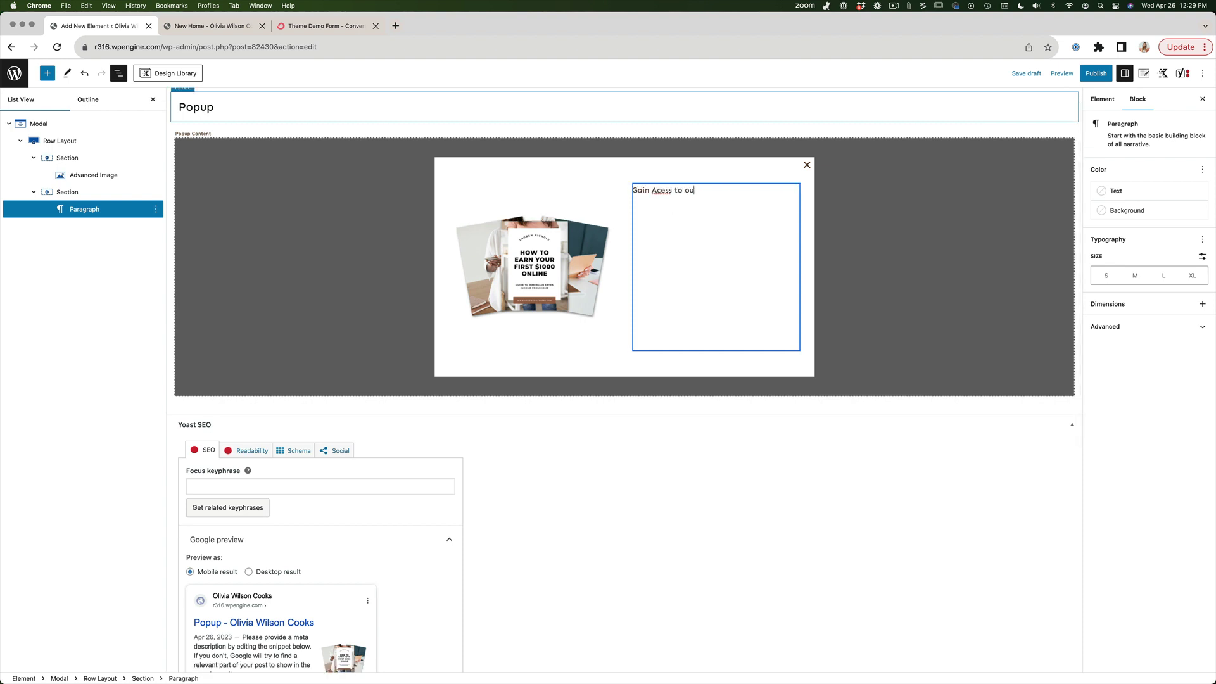
type("r Free eBook Here")
left_click(669, 166)
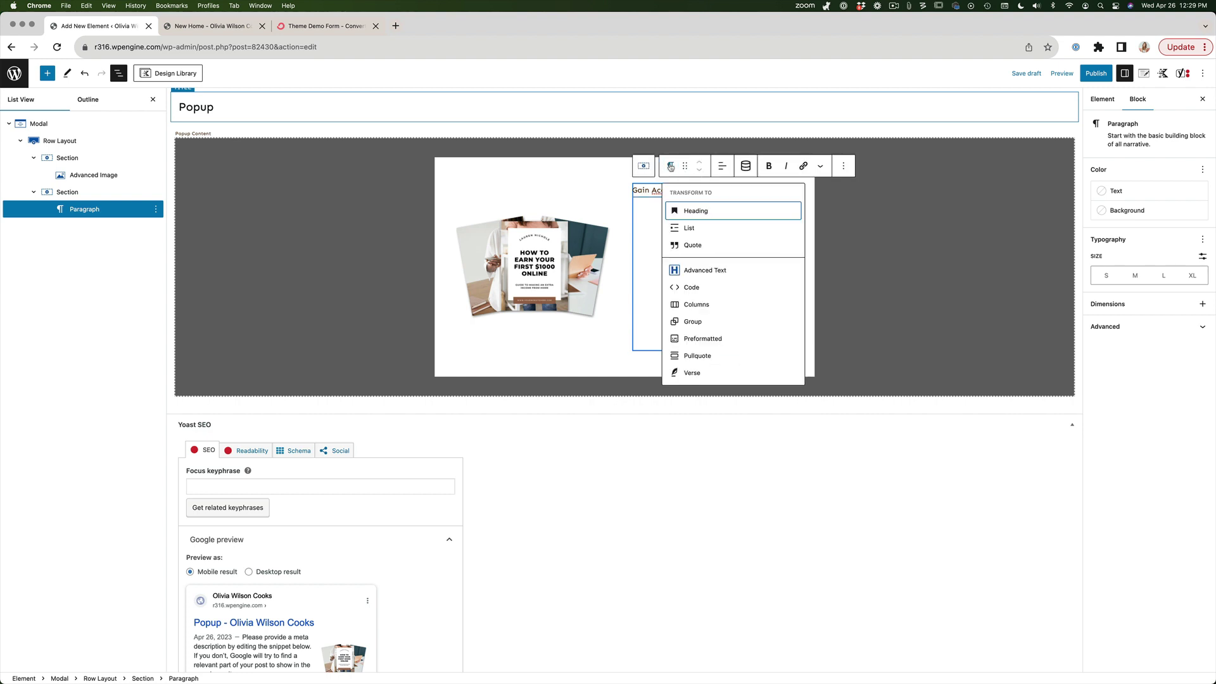
left_click(725, 270)
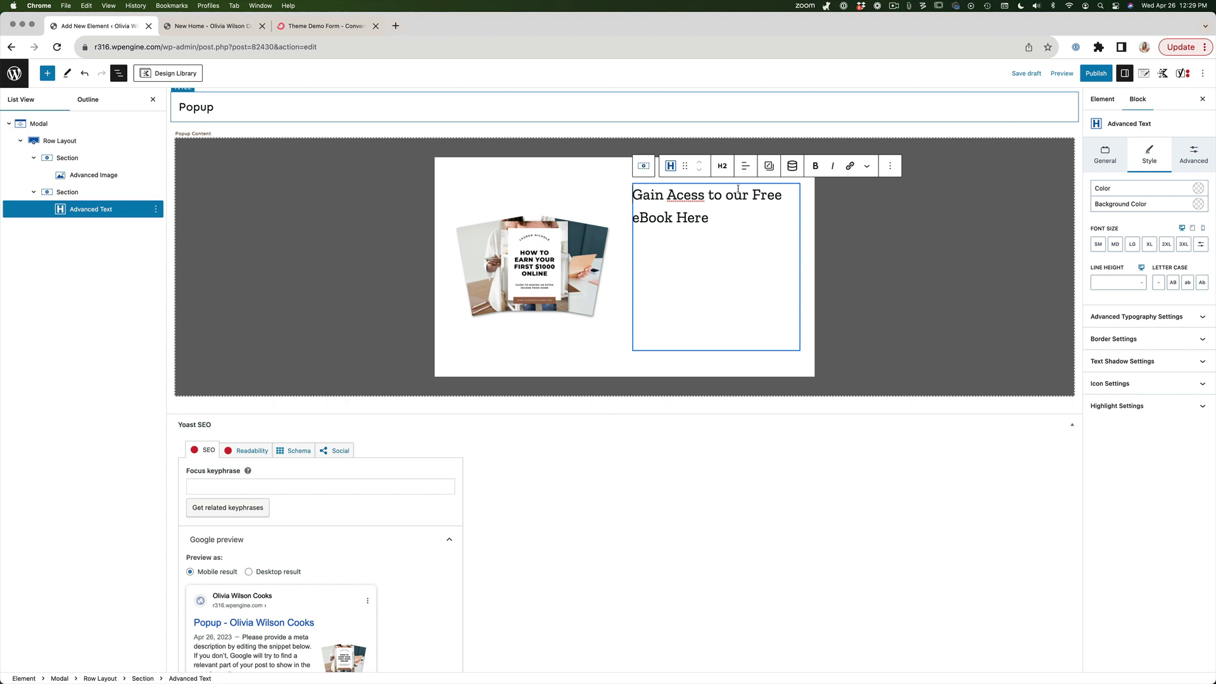
left_click(747, 164)
left_click(761, 199)
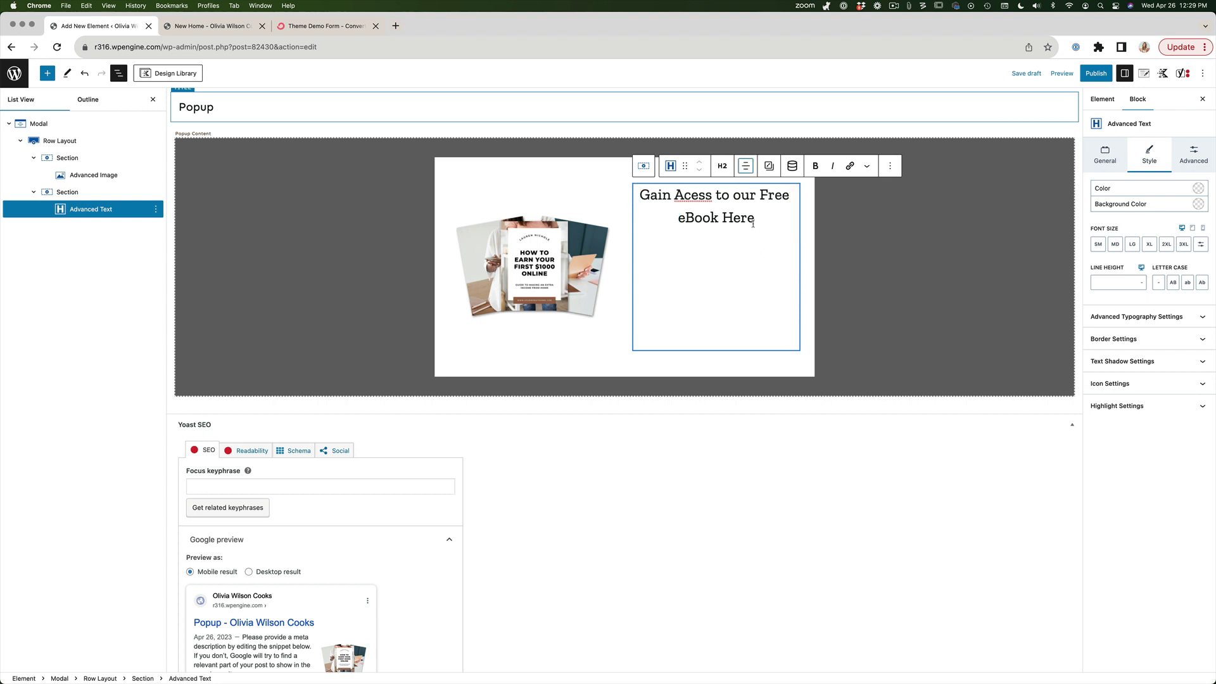
Step: Add a Custom HTML block below it containing the ConvertKit form's JavaScript embed code
key("Return")
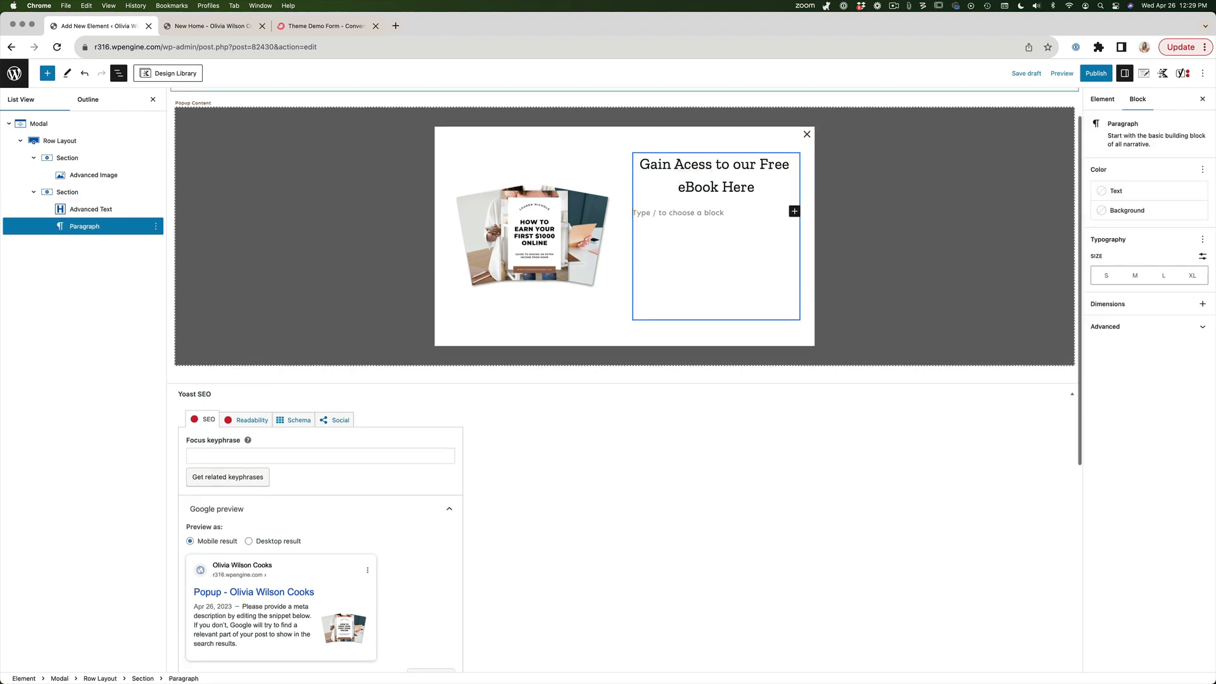
type("/htm")
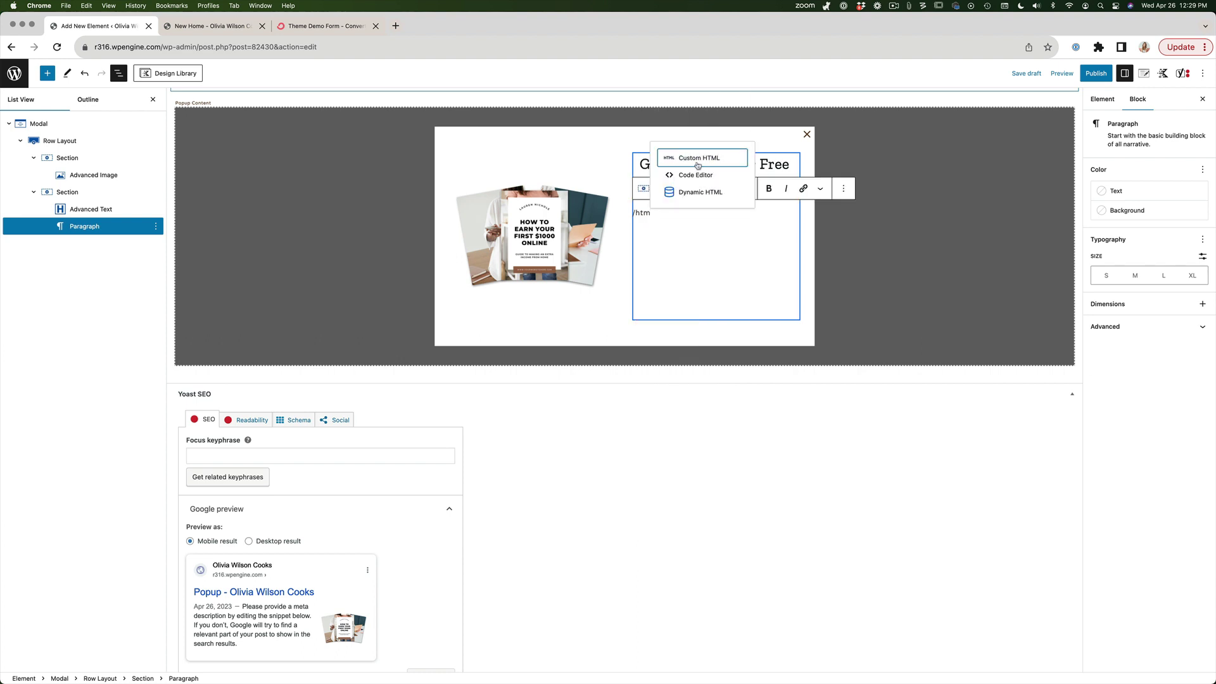
key("Return")
left_click(314, 26)
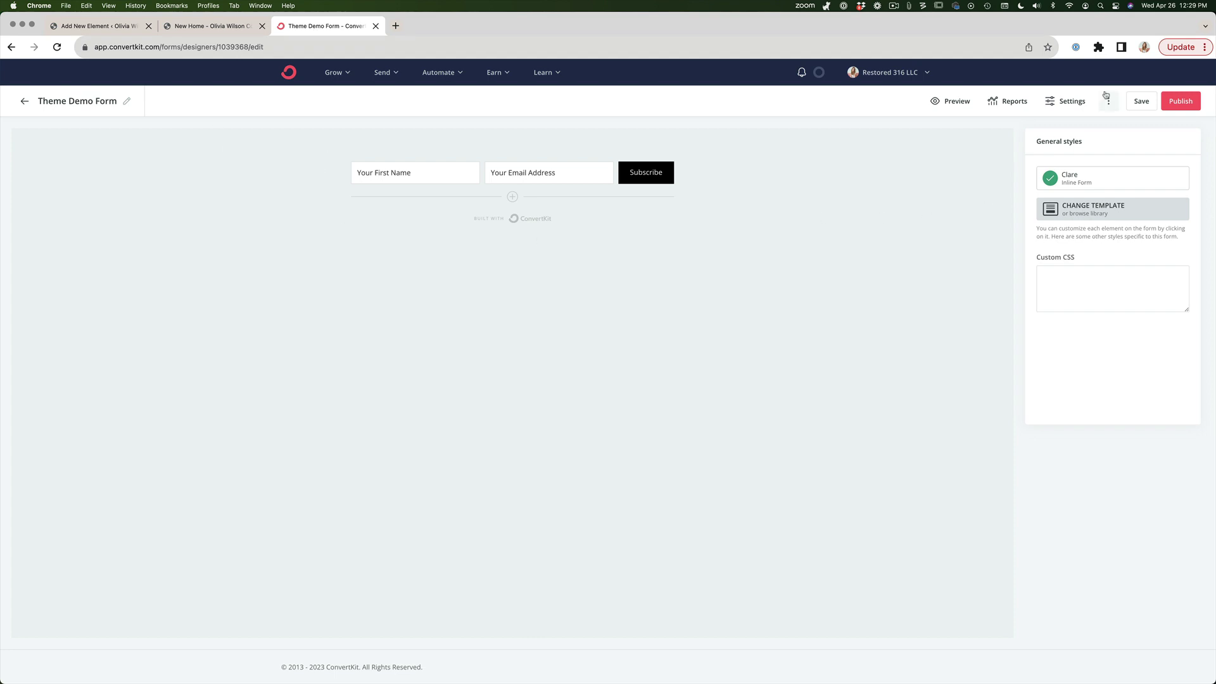
left_click(1181, 101)
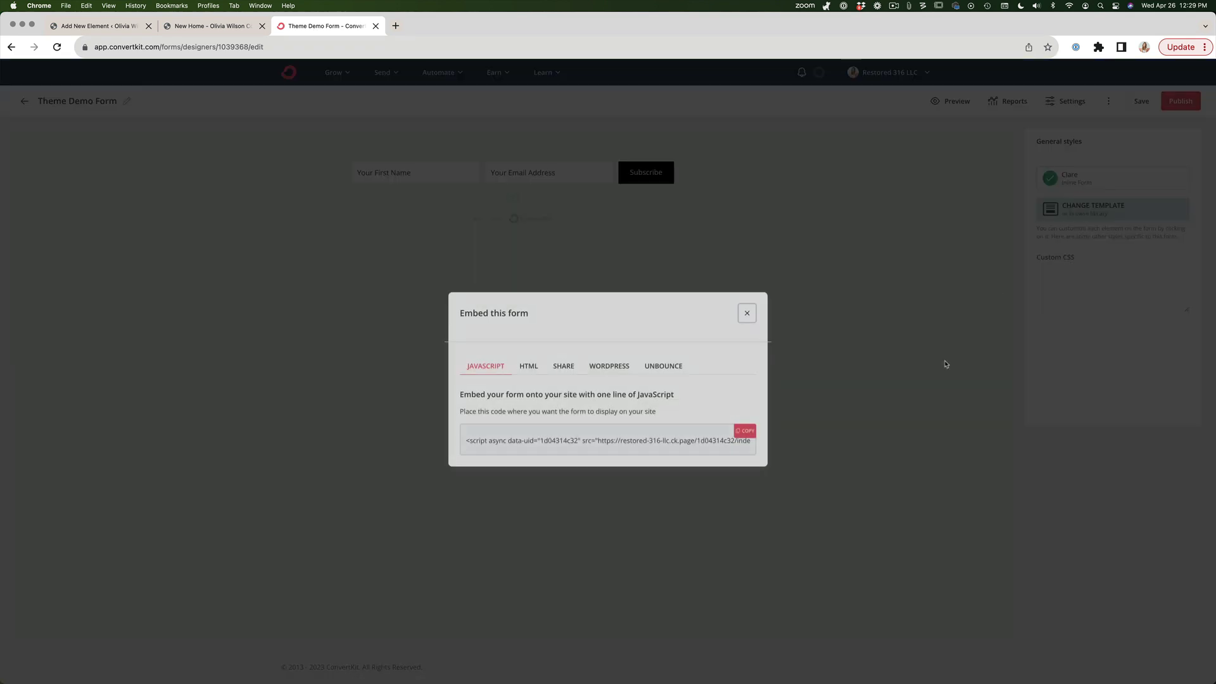
left_click(745, 430)
key("super+c")
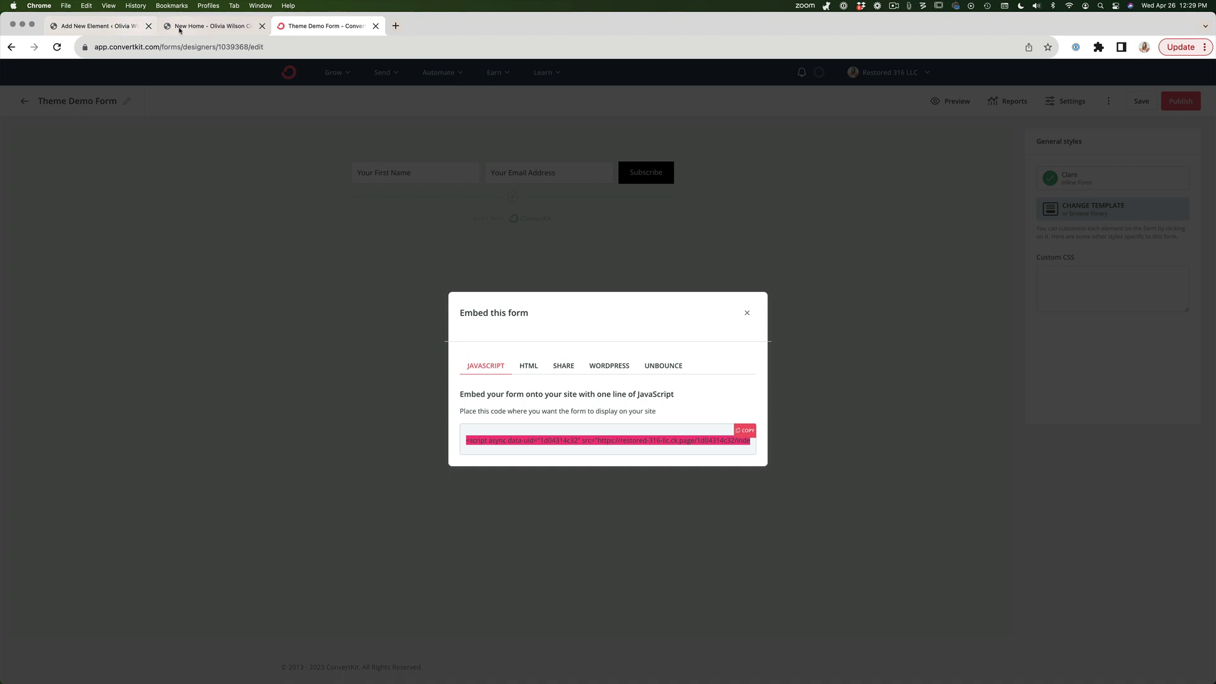
left_click(124, 35)
key("super+v")
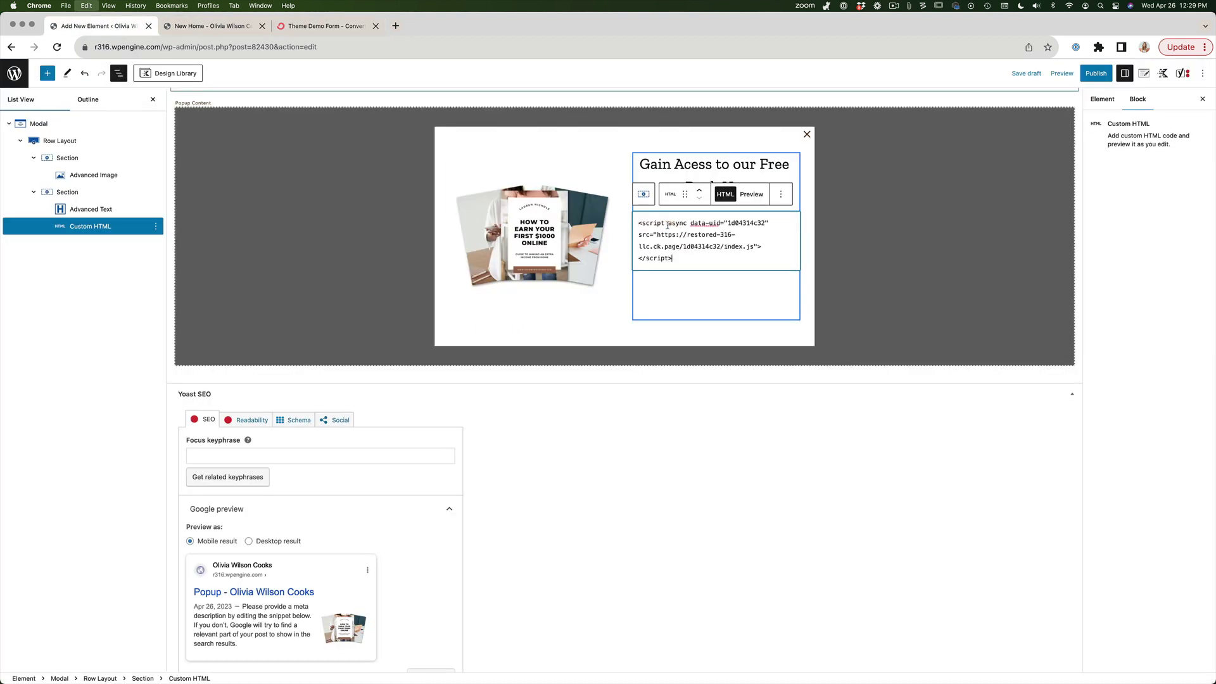
Step: Save the draft, set the row's Vertical Align to Align Middle, and show the element settings
left_click(1010, 73)
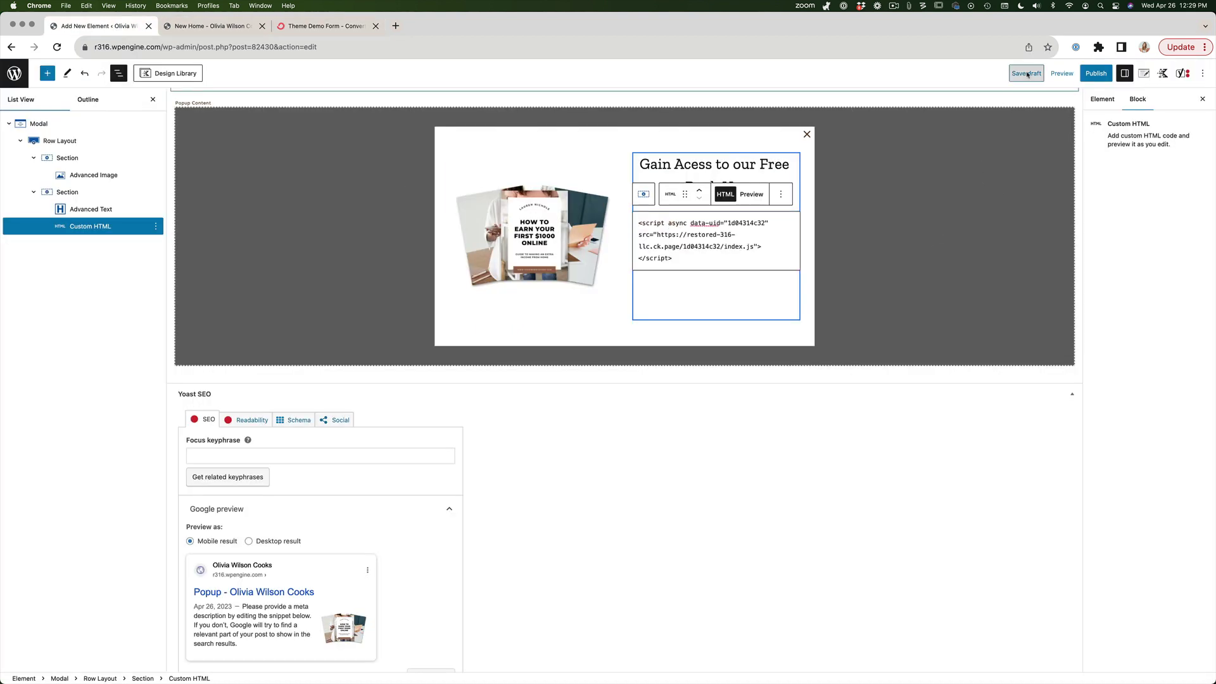
scroll(943, 244, "up", 2)
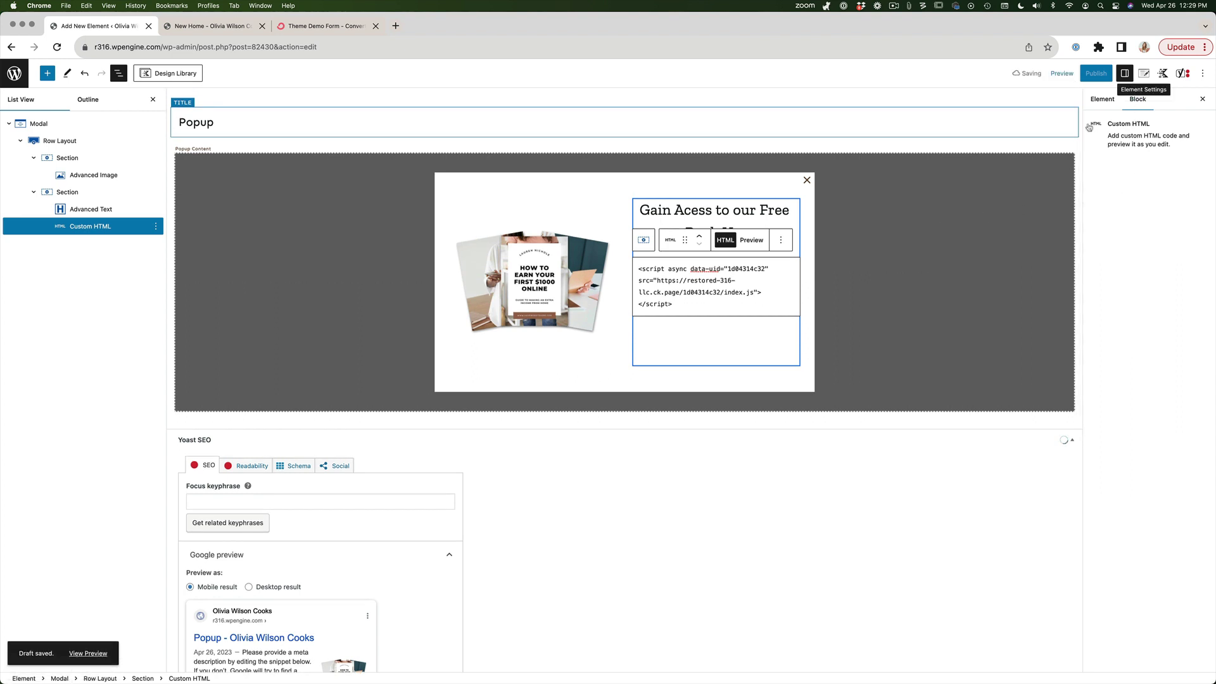
left_click(59, 140)
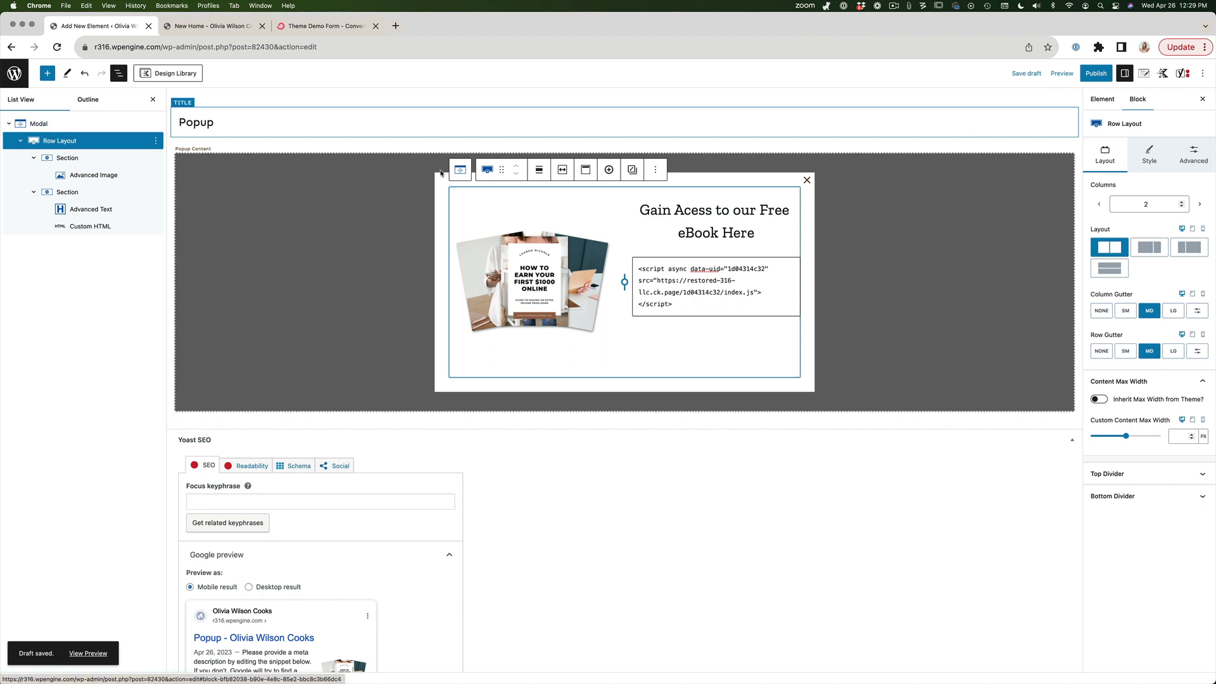
left_click(585, 169)
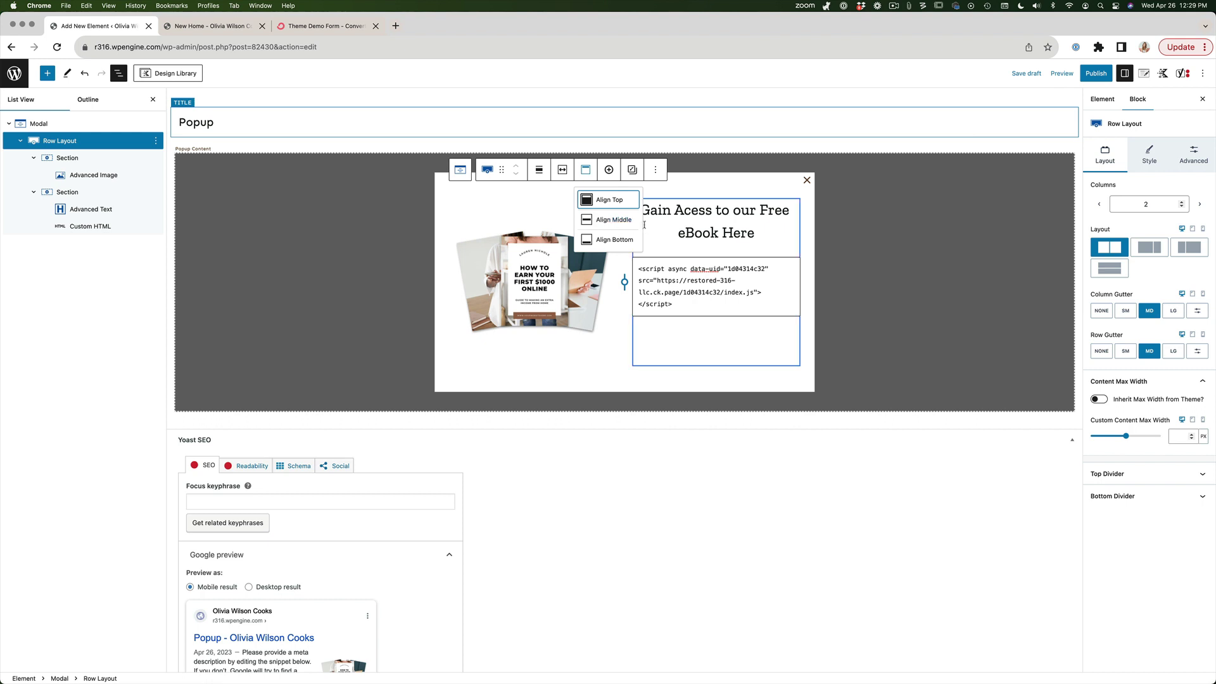
left_click(612, 220)
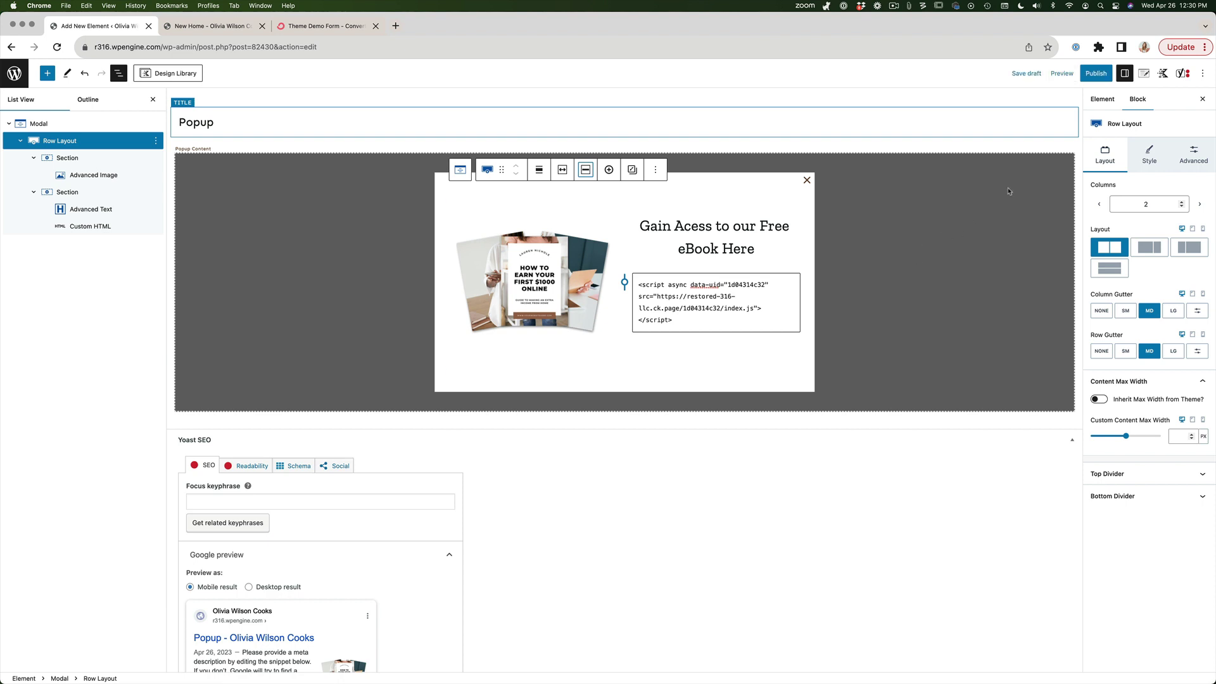
left_click(1144, 73)
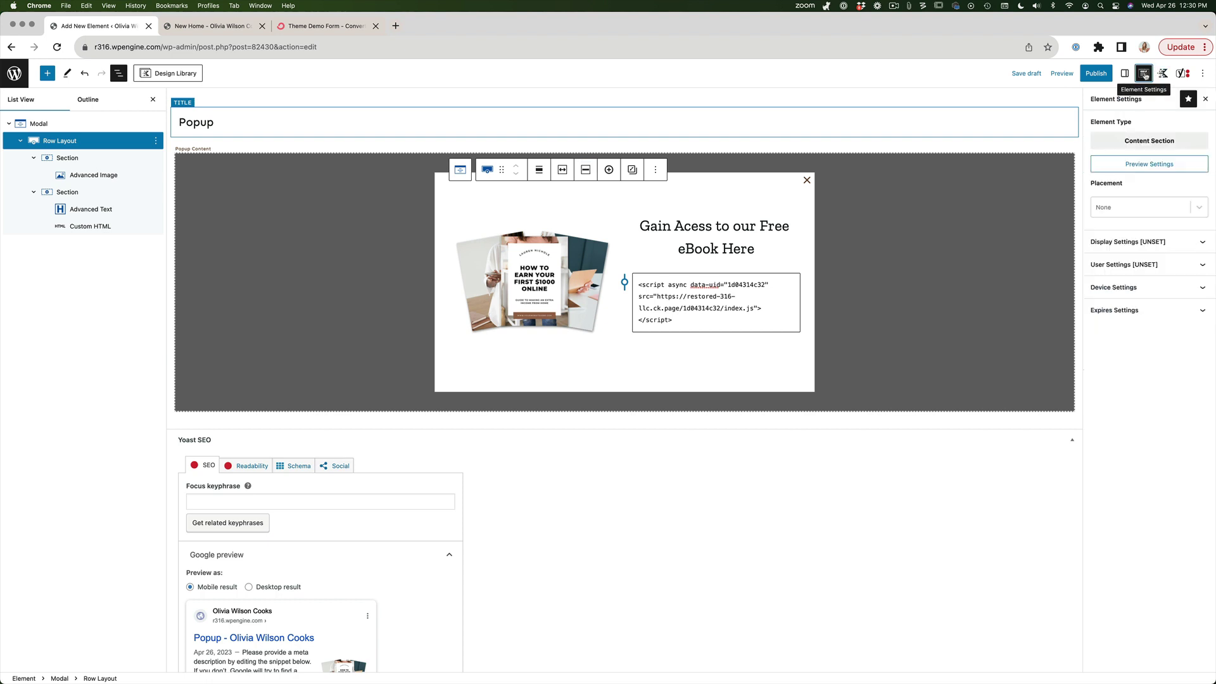
Step: Place the popup After Site Wrapper and show it on the Entire Site
left_click(1123, 209)
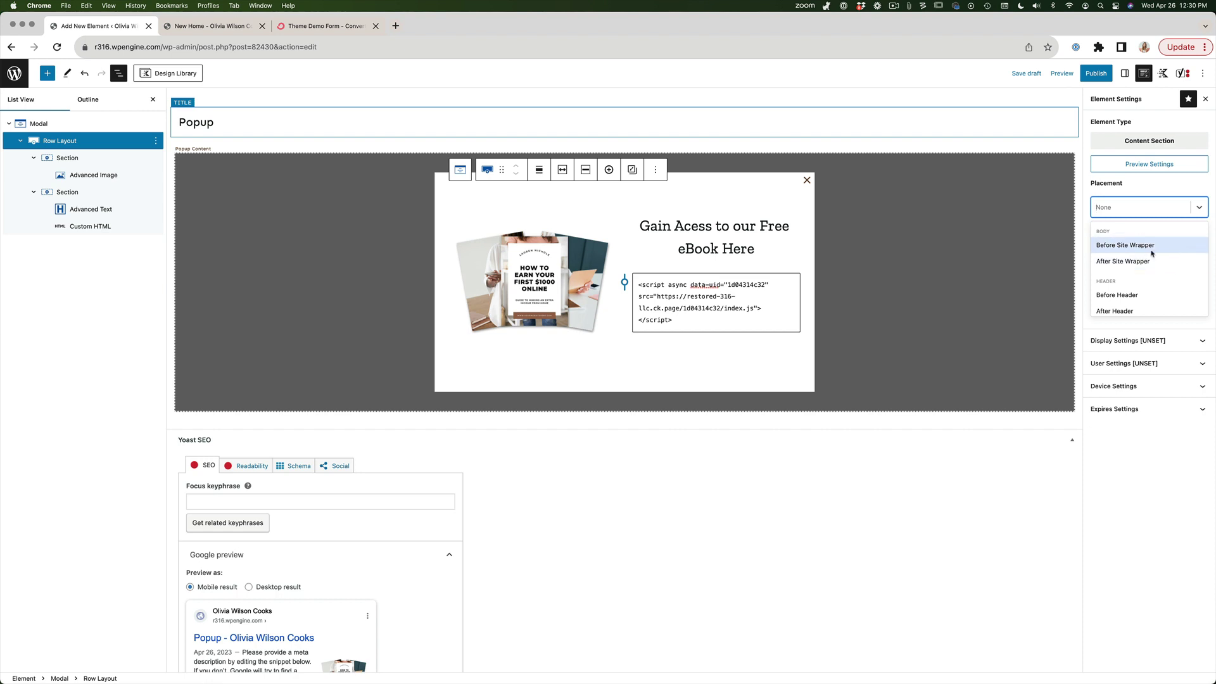
left_click(1133, 262)
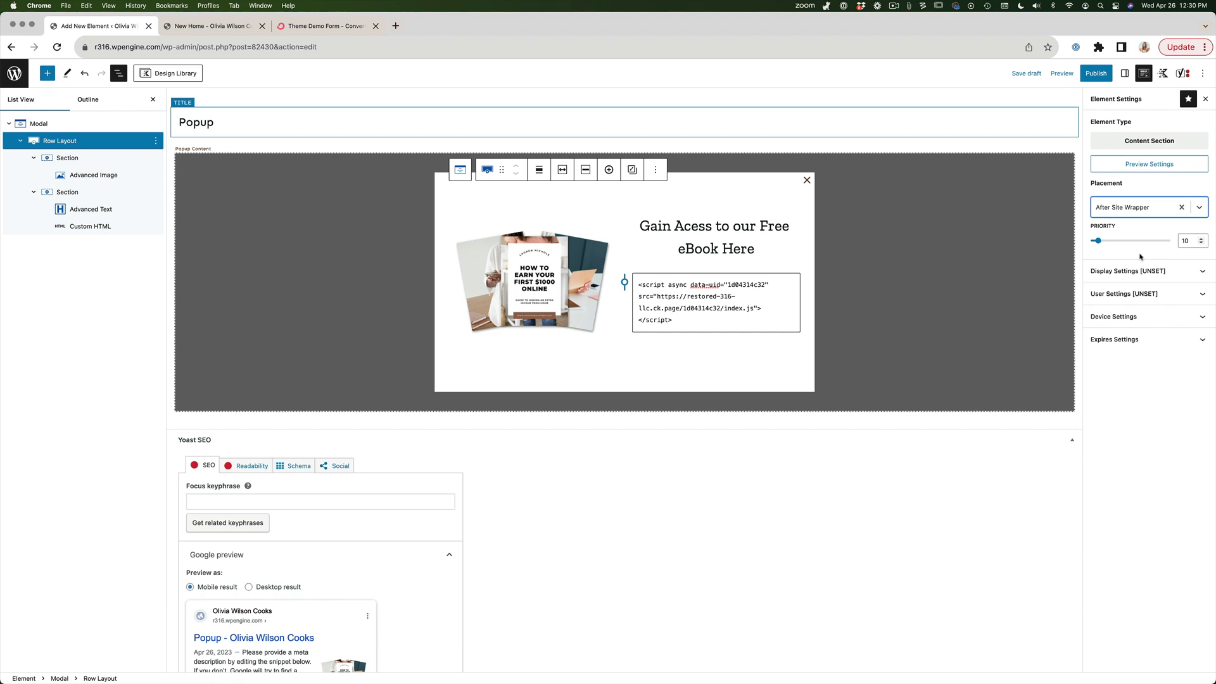
left_click(1124, 271)
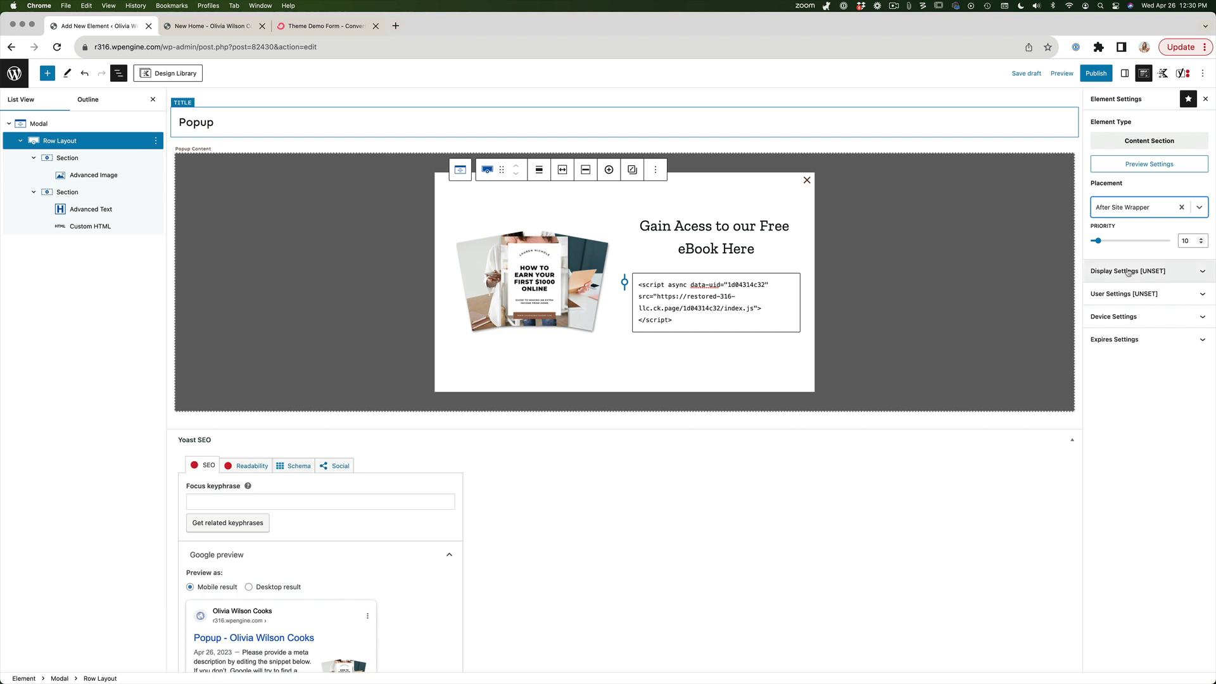
left_click(1117, 320)
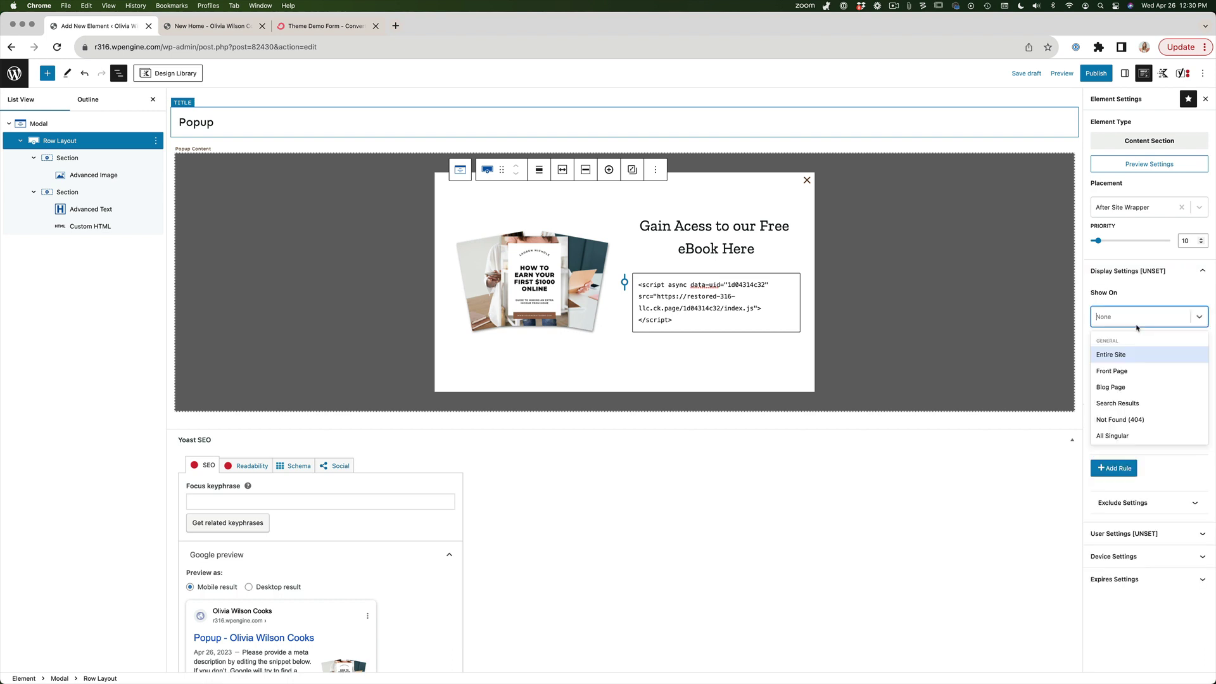
left_click(1130, 351)
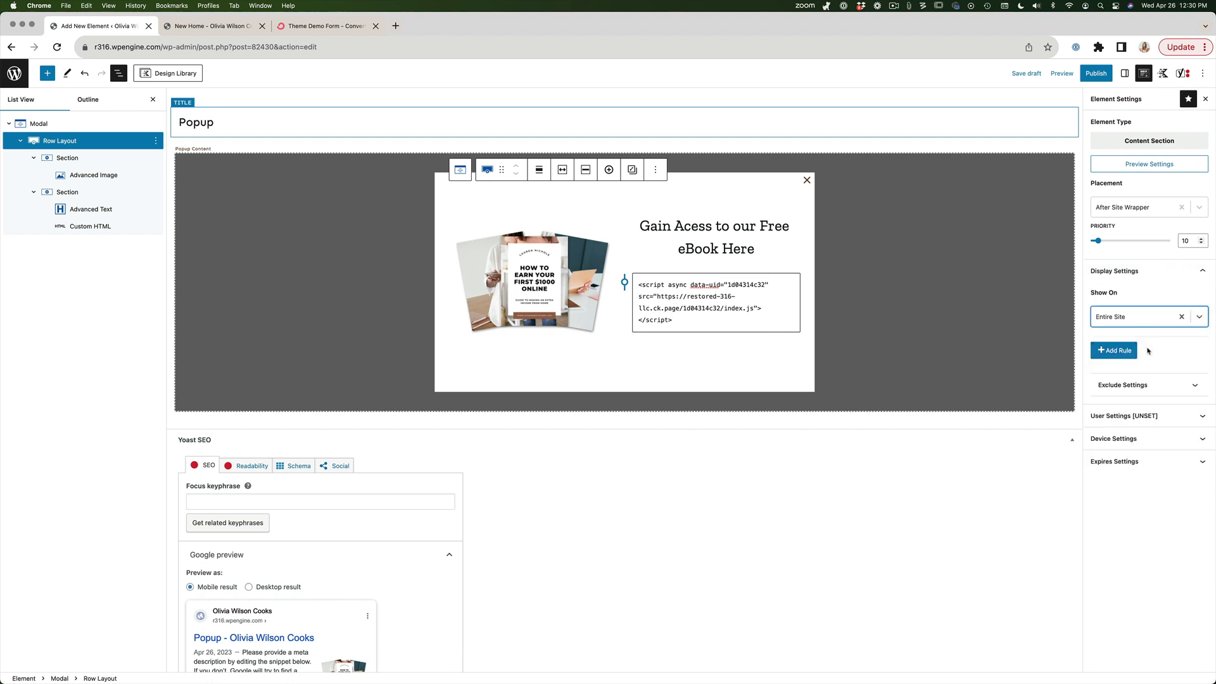
left_click(209, 25)
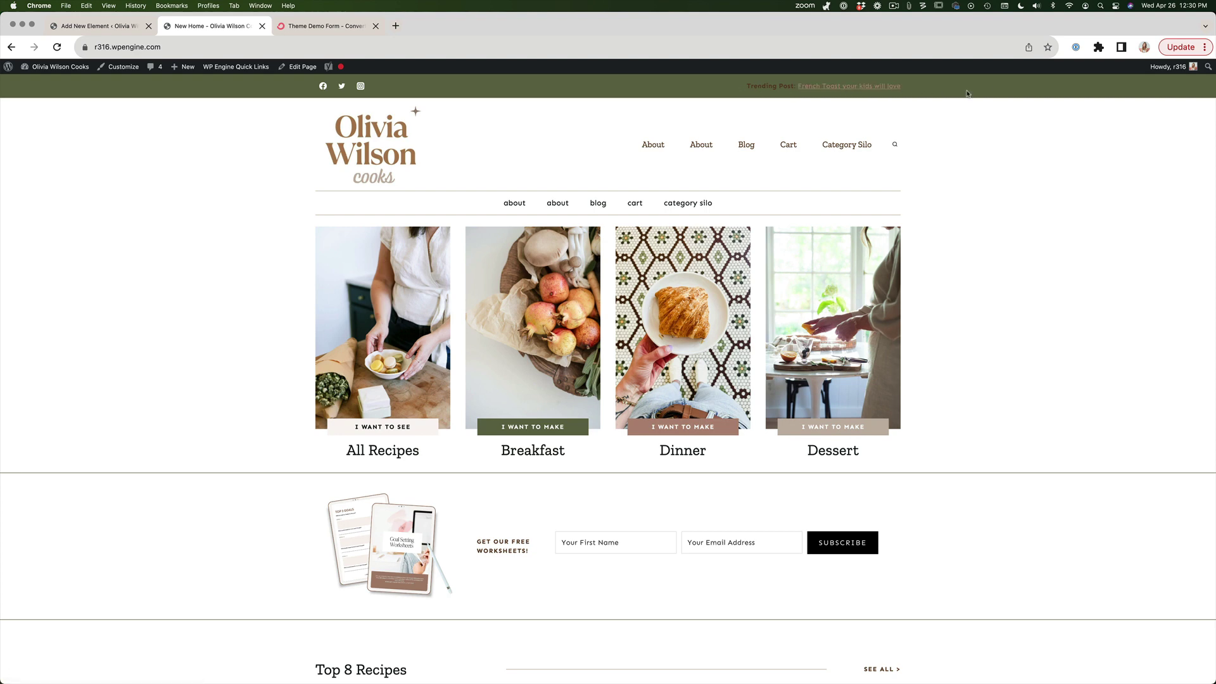
left_click(81, 28)
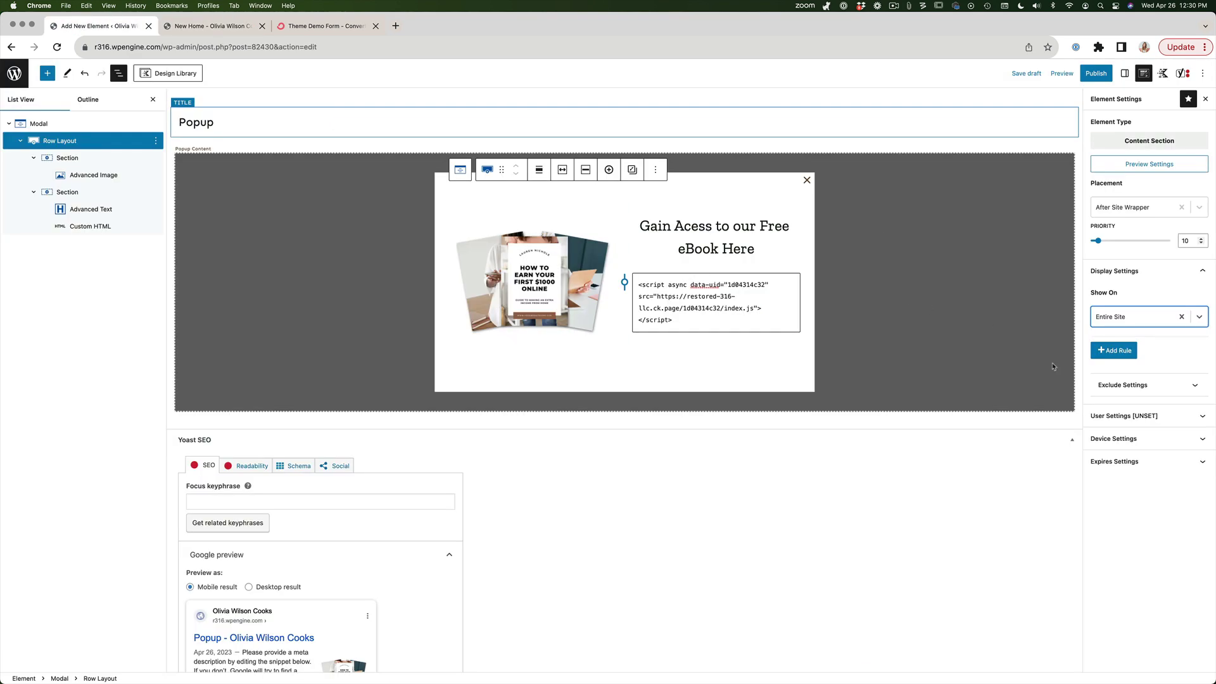
Step: Make the popup visible to All Users, publish it, and go to the homepage tab
left_click(1098, 413)
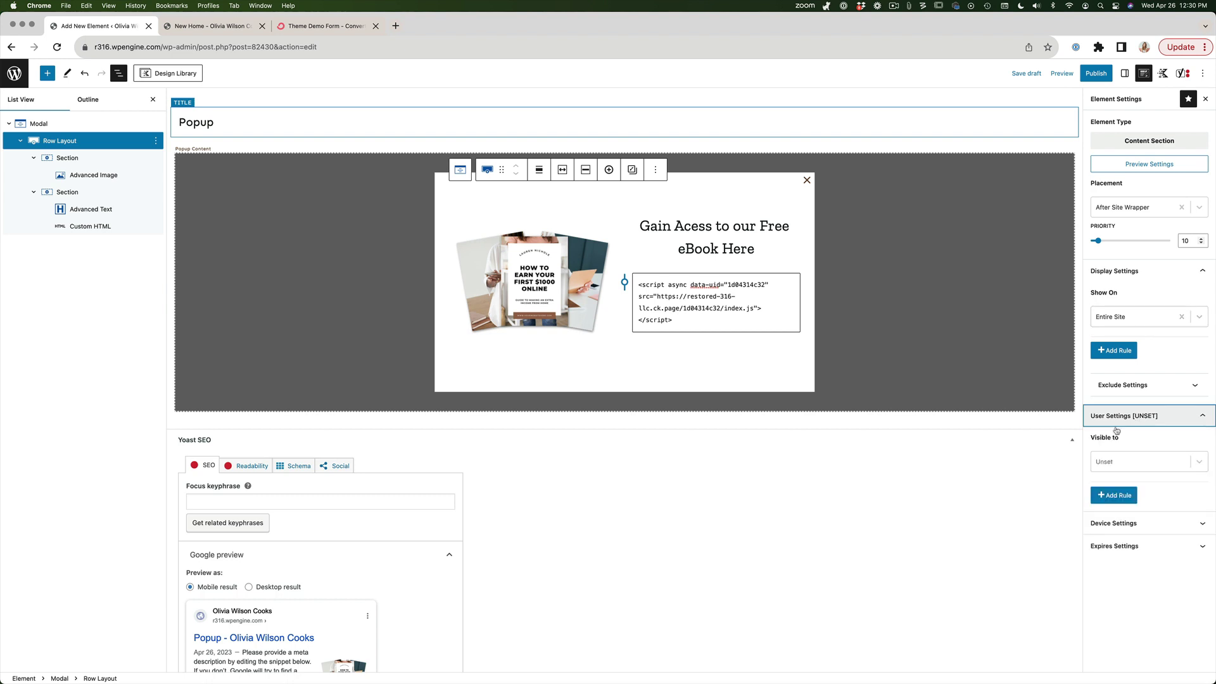
left_click(1115, 462)
left_click(1113, 499)
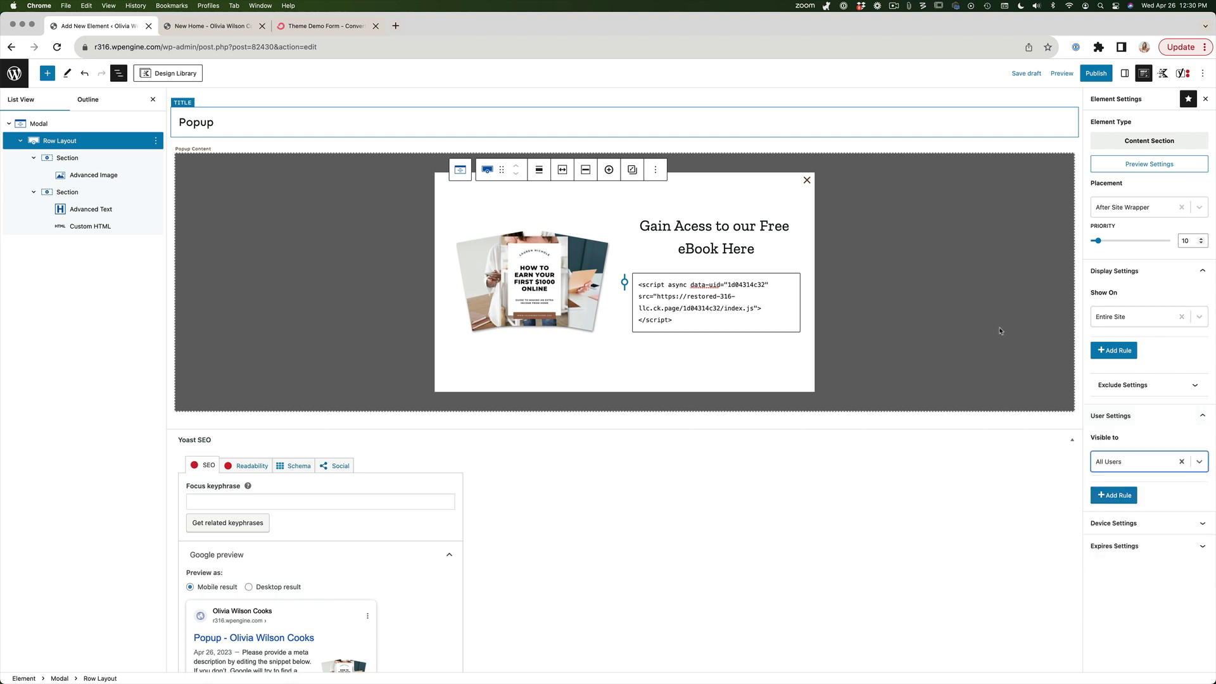
left_click(1095, 73)
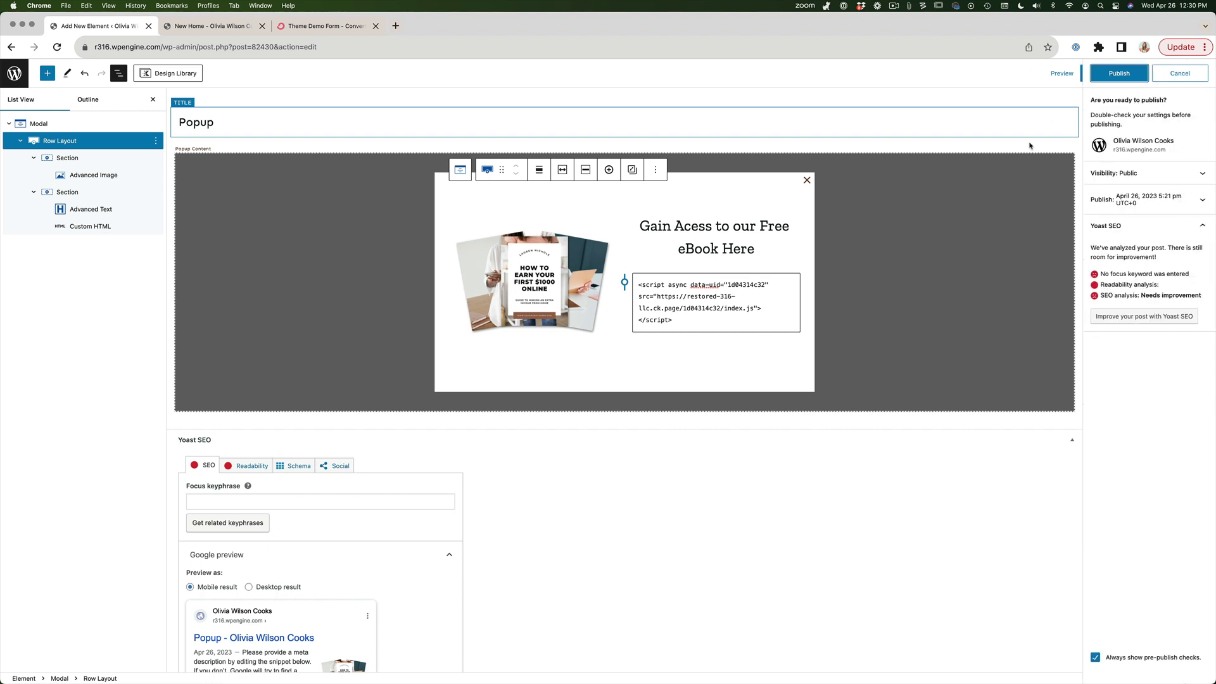
left_click(1122, 73)
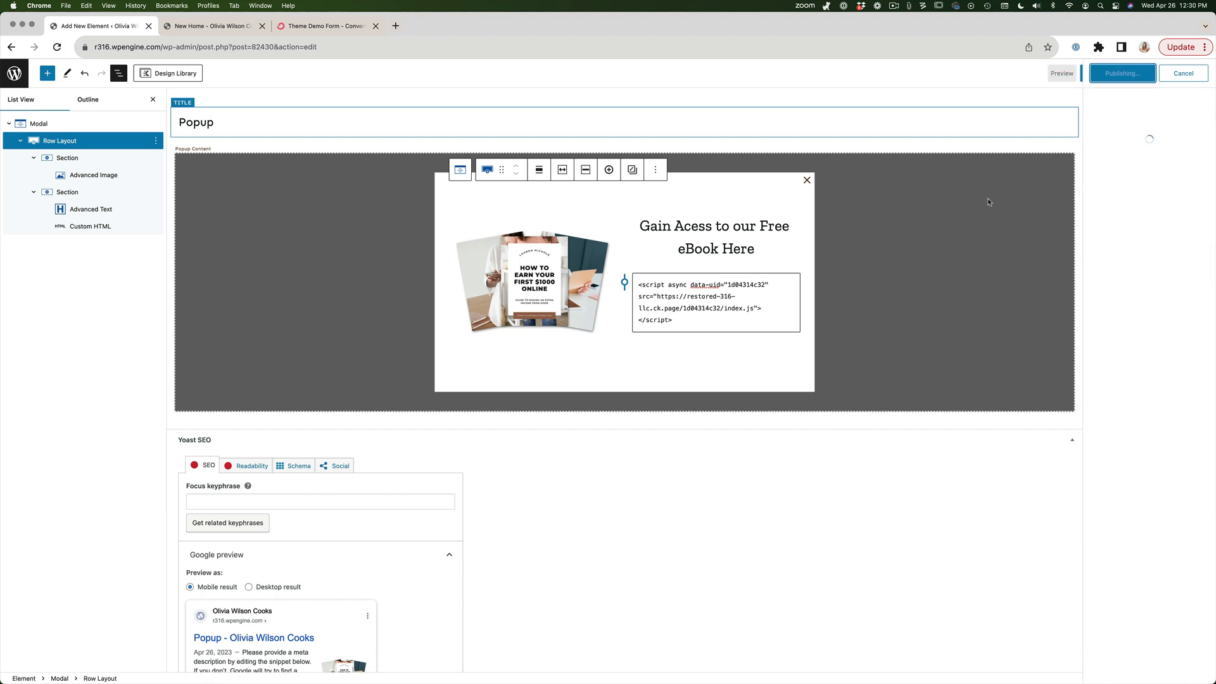
left_click(216, 26)
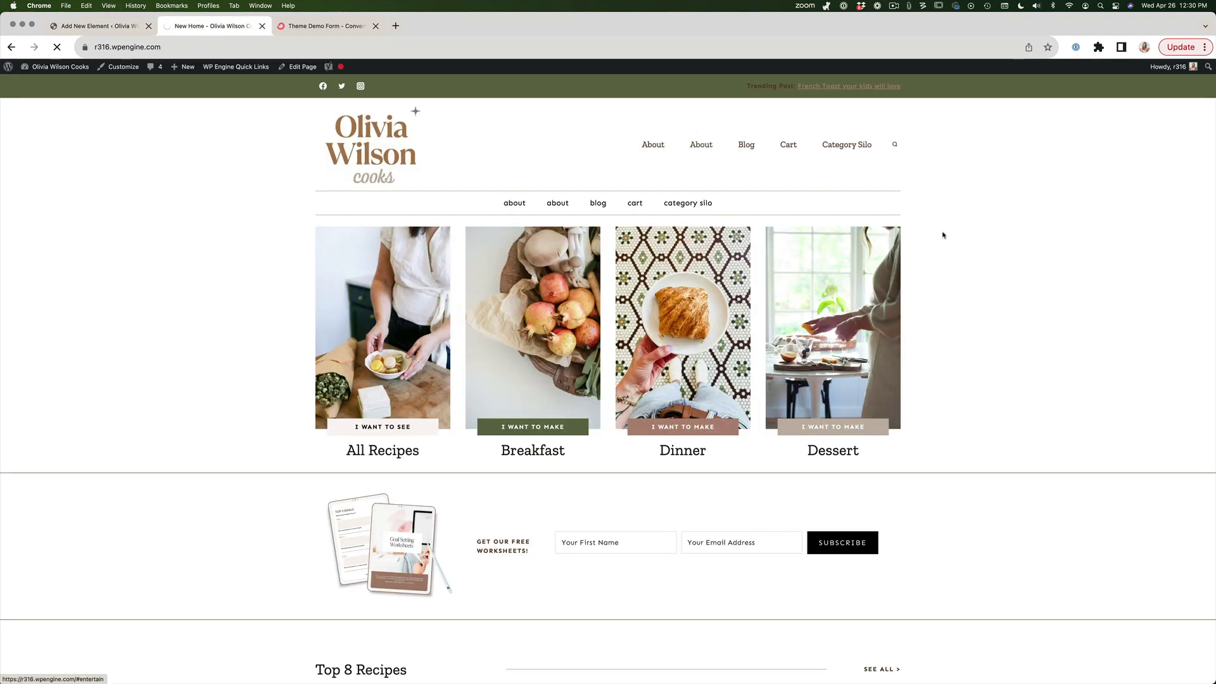
Step: Reload and scroll the homepage to check the popup, then return to the admin Elements list
key("super+r")
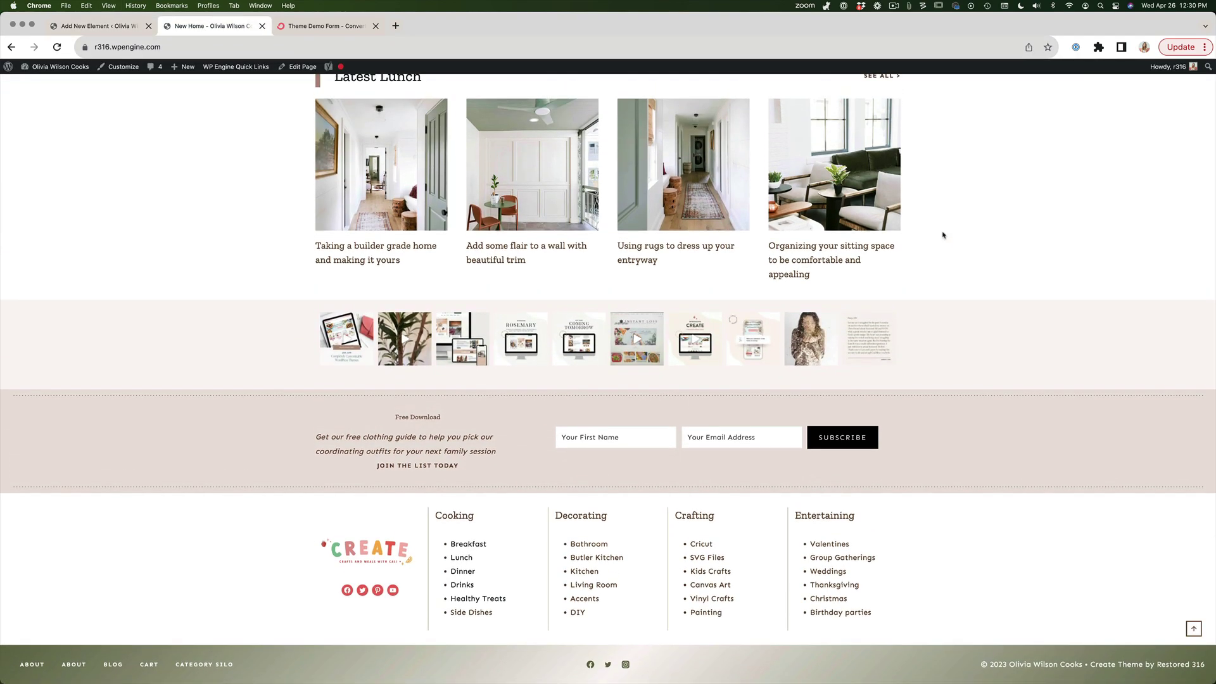
scroll(941, 235, "up", 20)
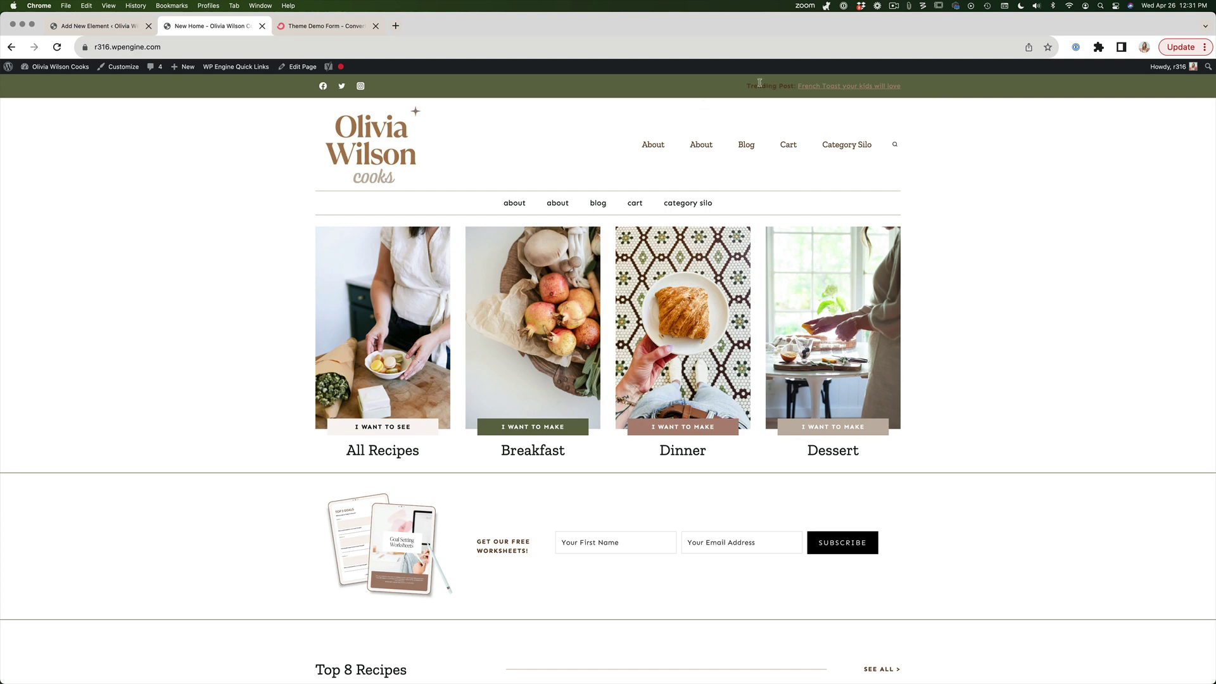
left_click(100, 28)
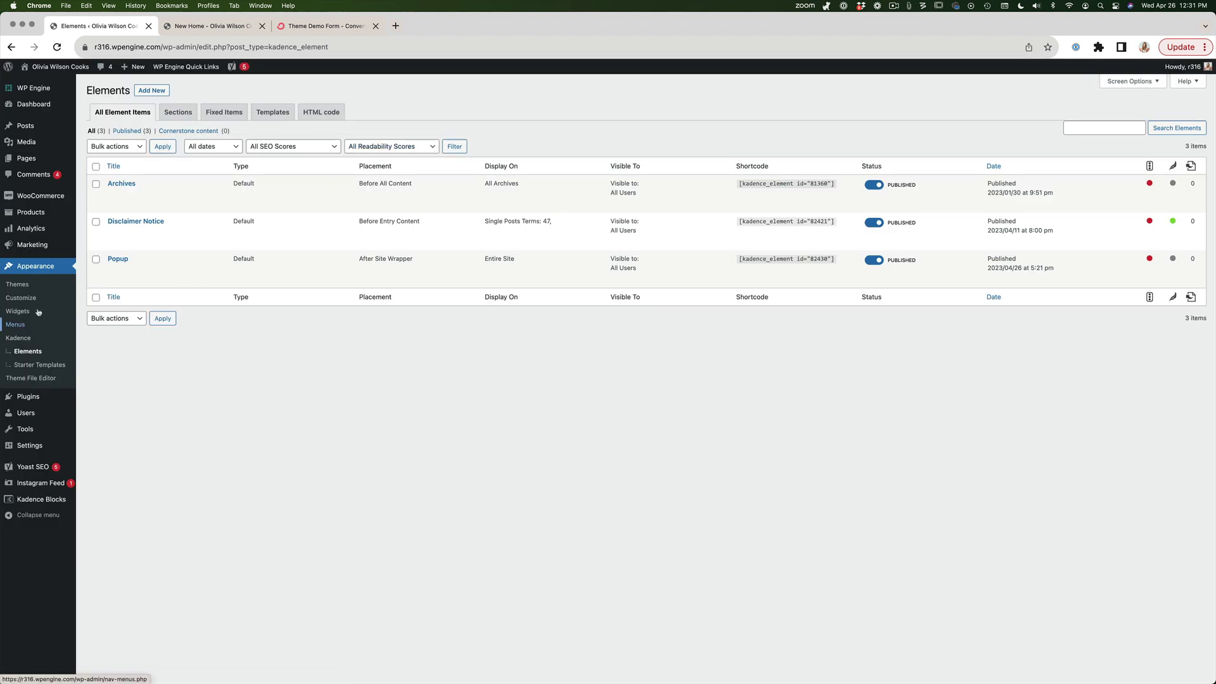
Step: Open the Customizer from Appearance > Customize and go to the Header builder
left_click(21, 298)
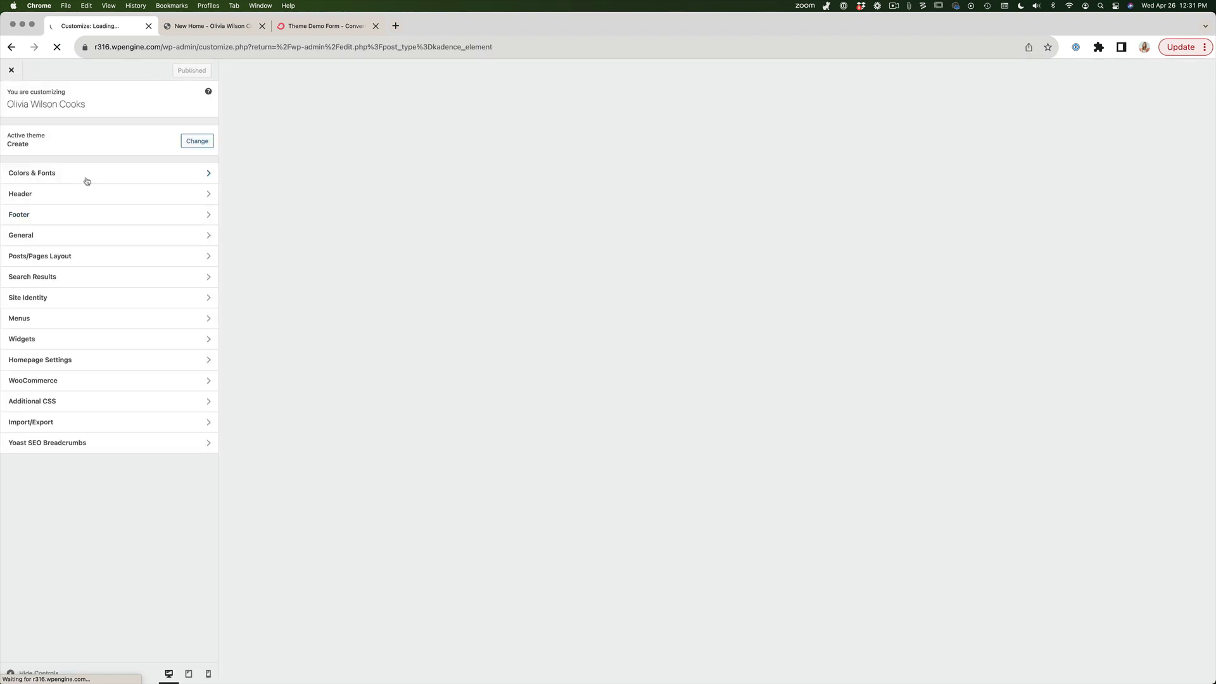
left_click(58, 197)
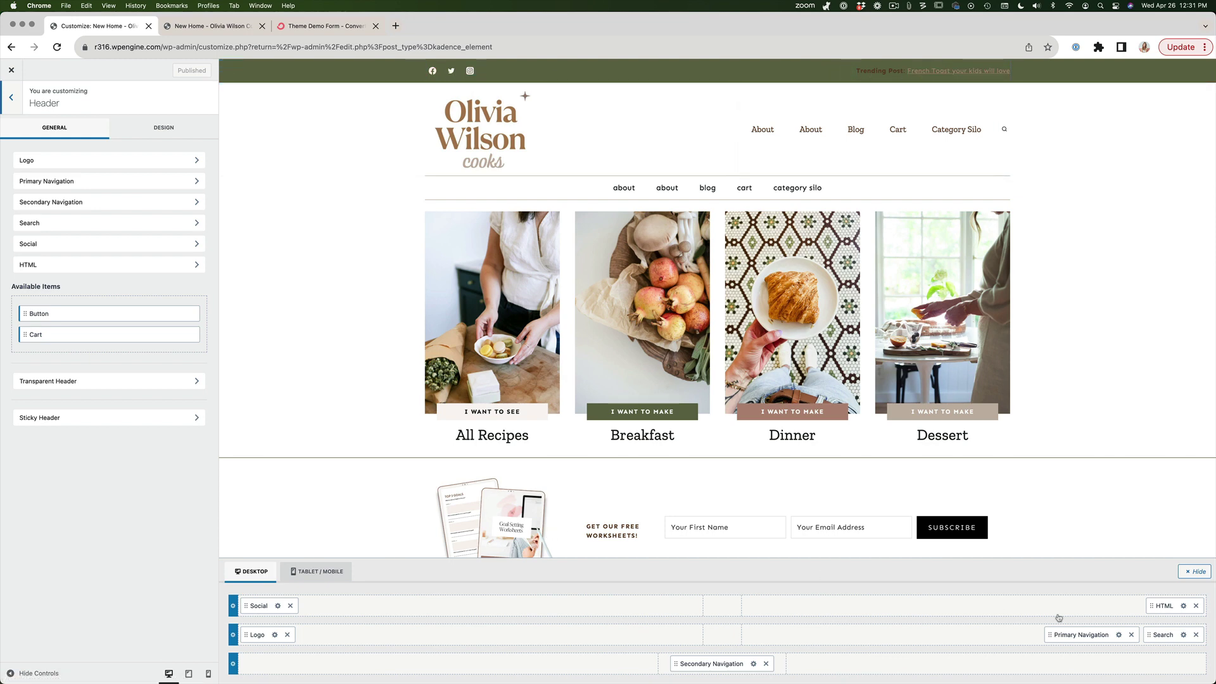
Step: Replace the top-bar HTML item's Trending Post line with 'Gain access to our free guide here!' and begin linking it
left_click(1183, 607)
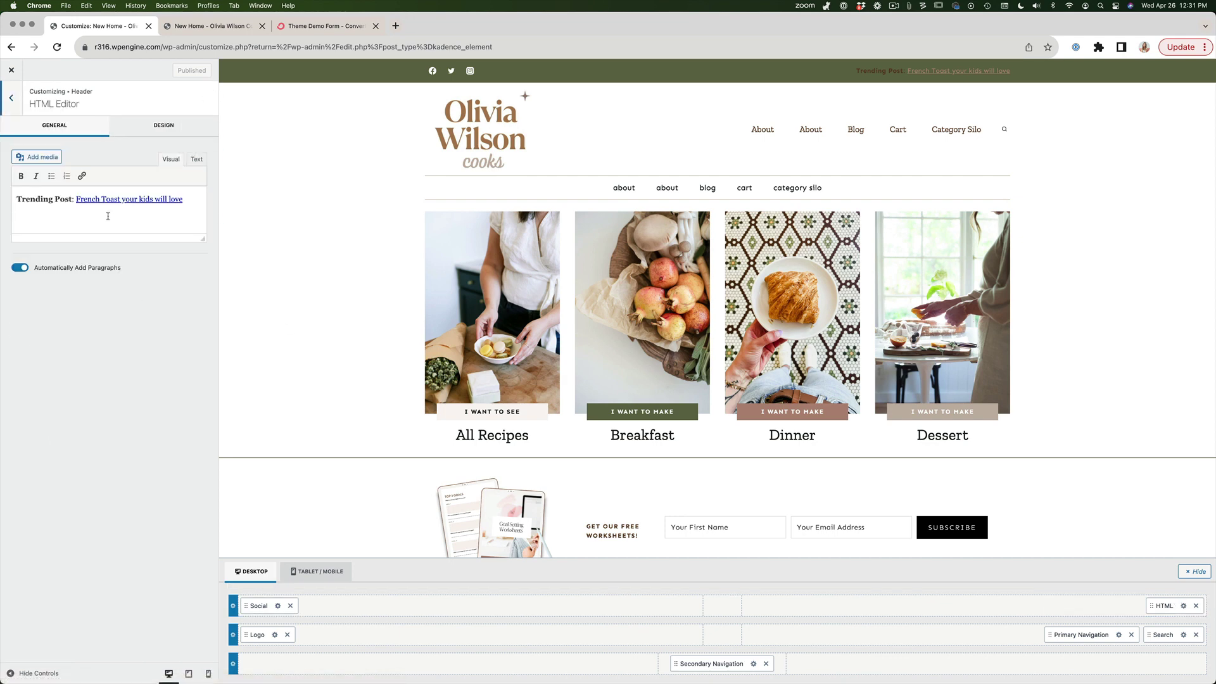
left_click(55, 215)
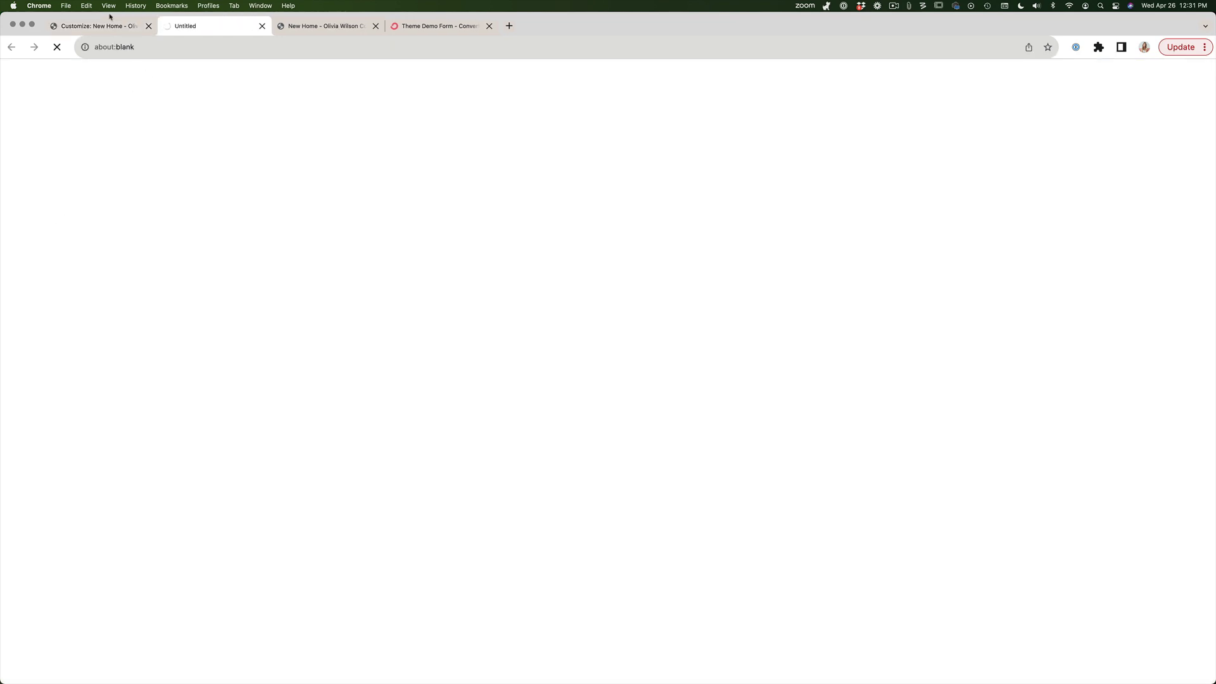
key("super+w")
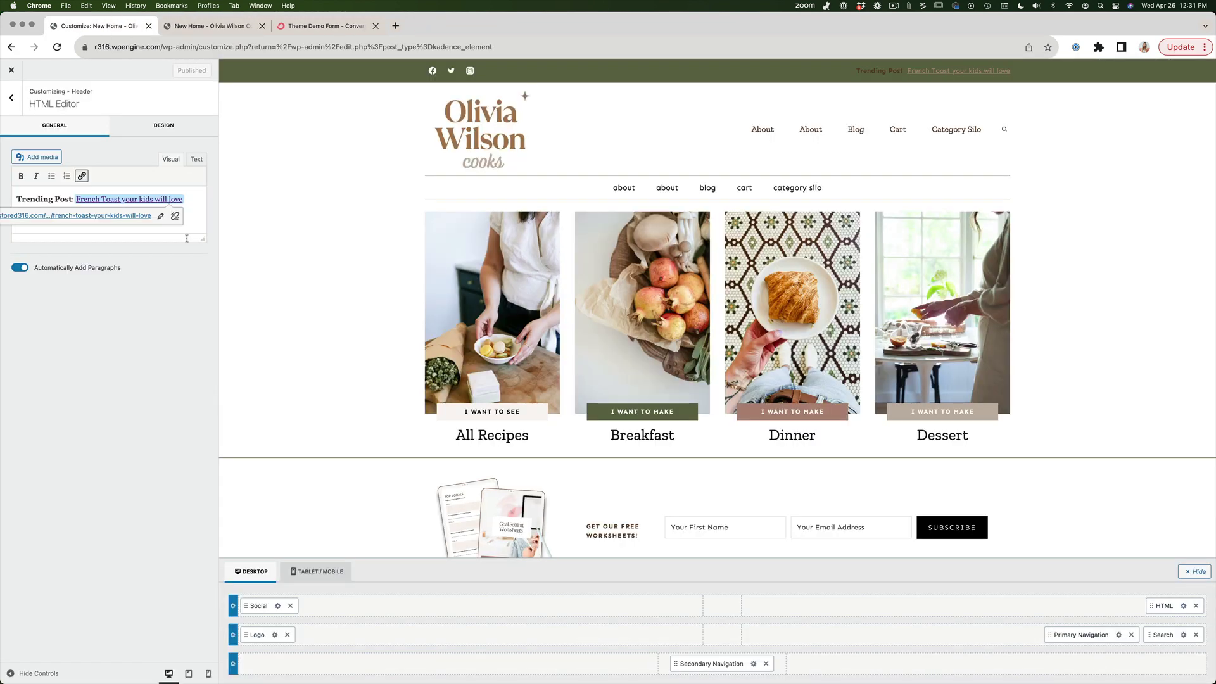
left_click_drag(194, 197, 10, 199)
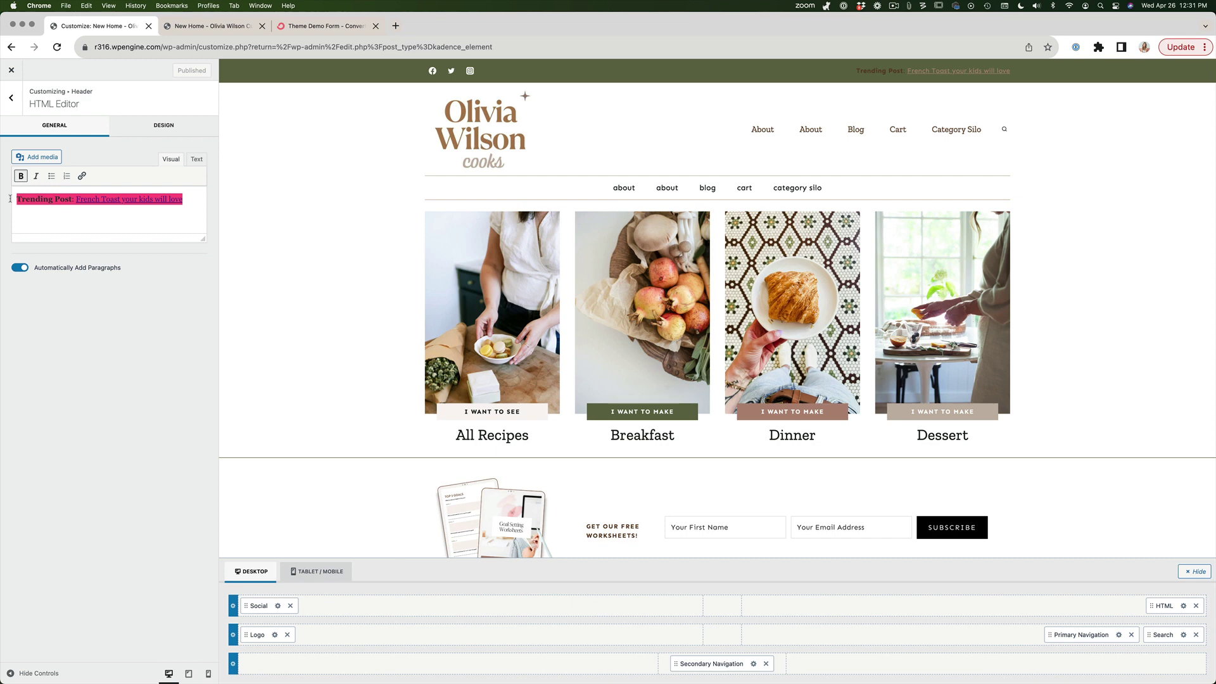
type("G")
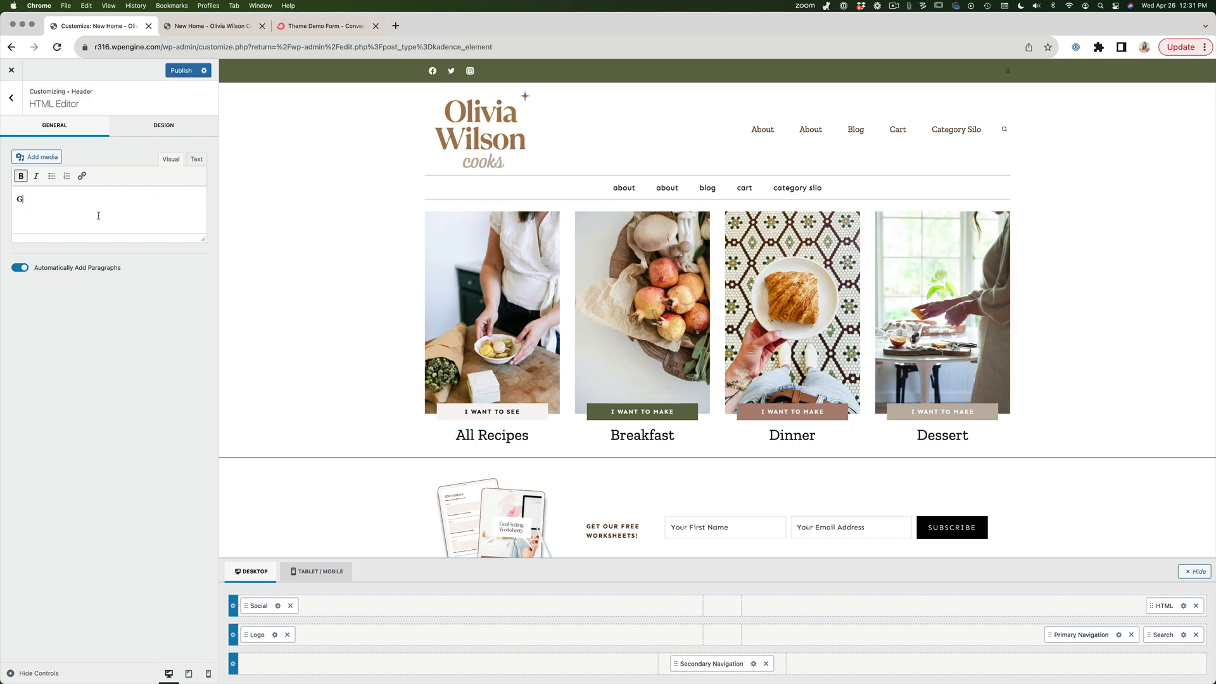
type("ain access to our free guide here!")
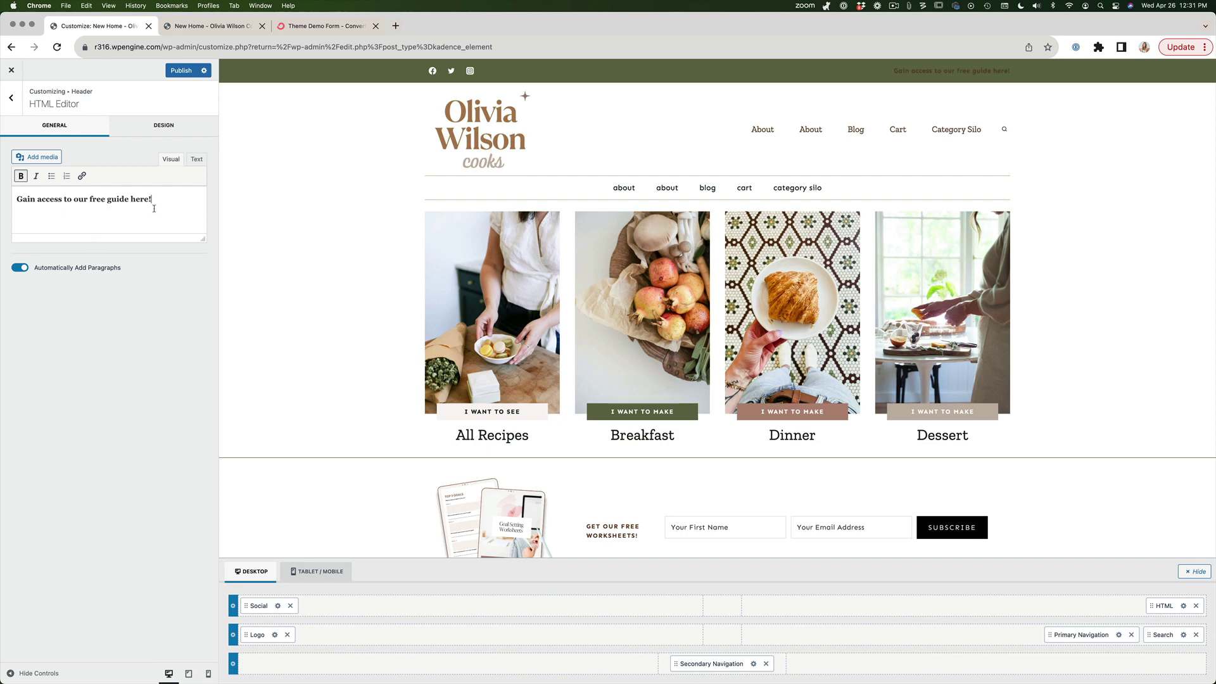
left_click_drag(154, 199, 12, 198)
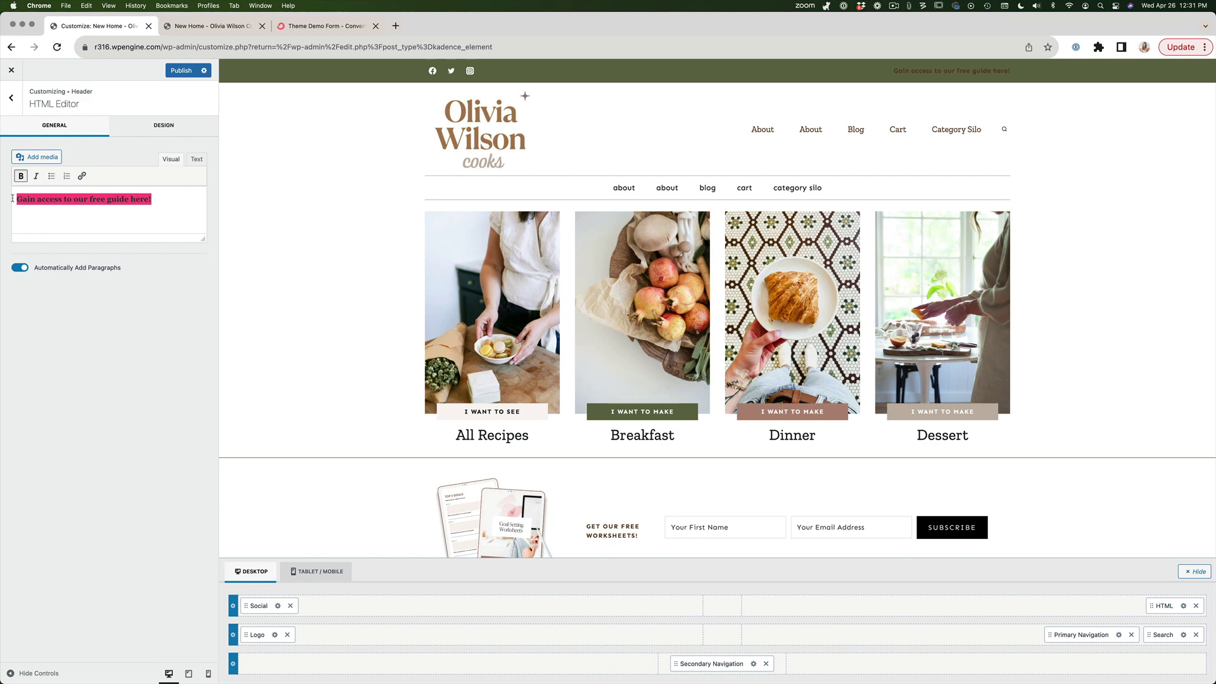
left_click(82, 176)
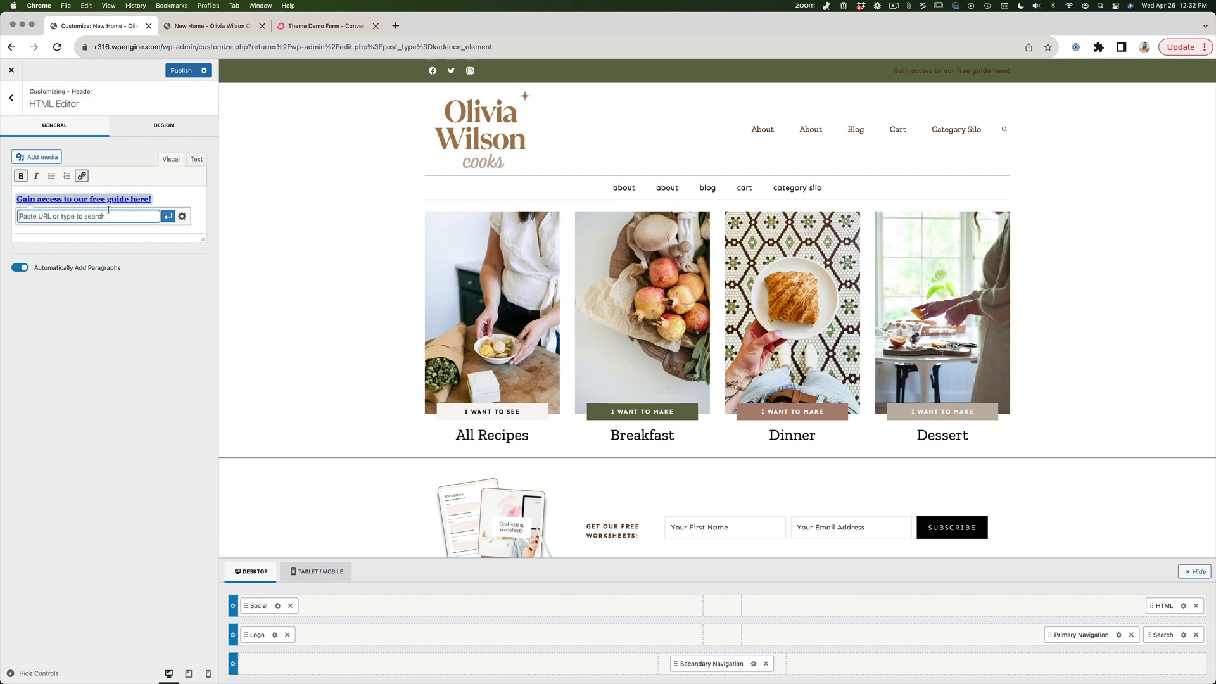
Step: Link the top-bar sentence to #popup and show the item's raw HTML
type("#popup")
left_click(167, 218)
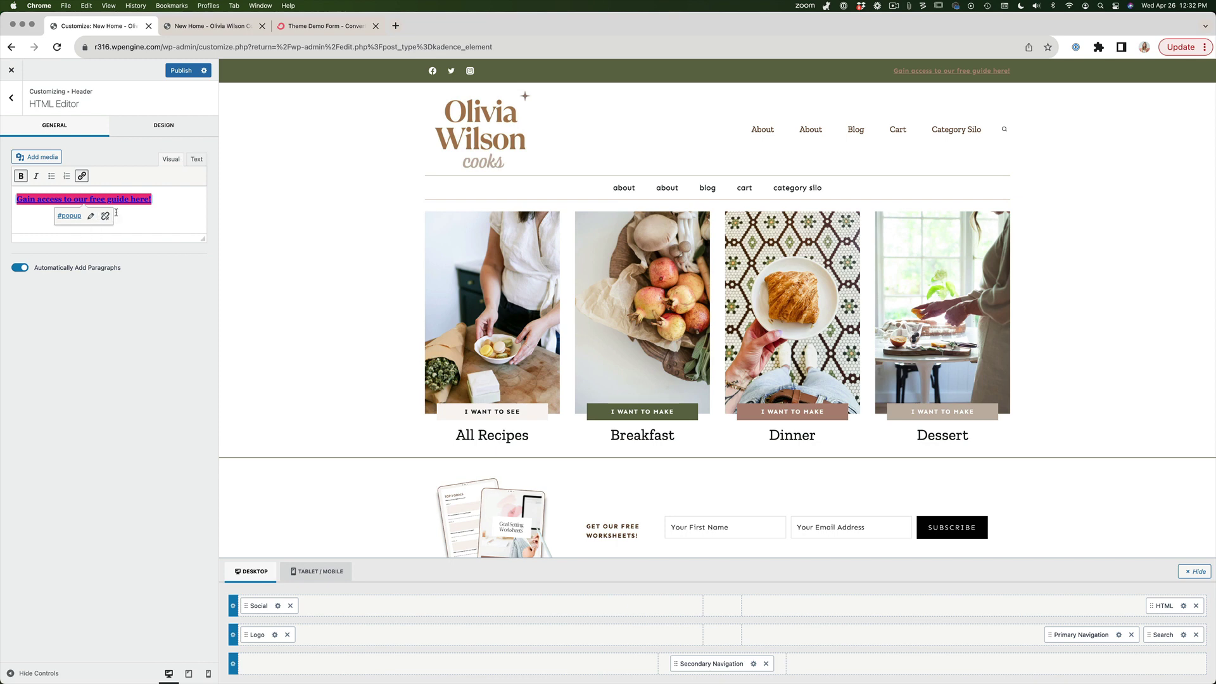
left_click(196, 159)
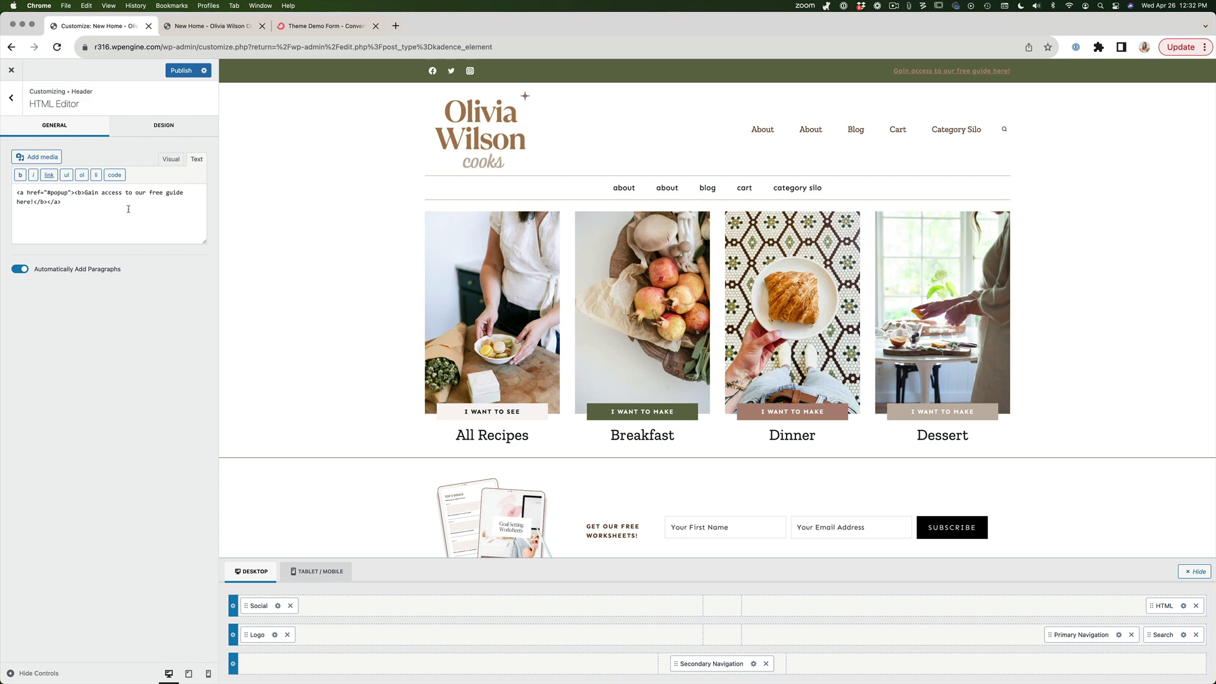
Step: Add class="modal-trigger" to the #popup anchor in the top-bar HTML
left_click(72, 192)
type("class")
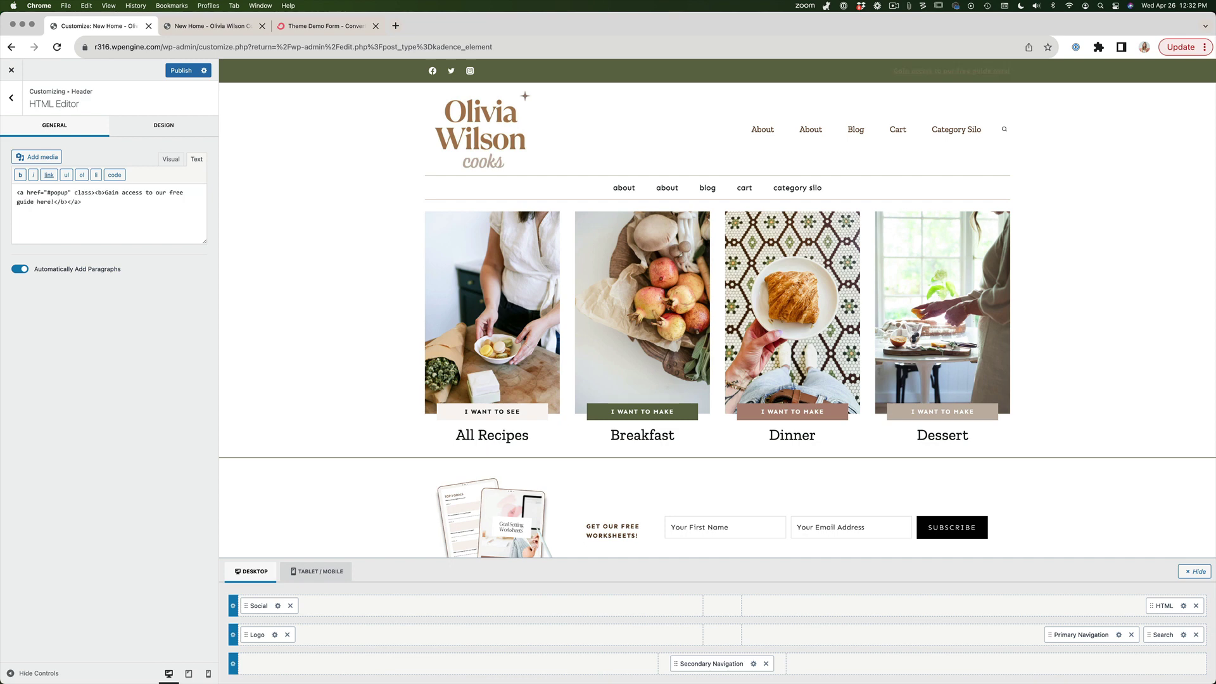
type("=\"")
type("\"")
type("modal-trigger\"")
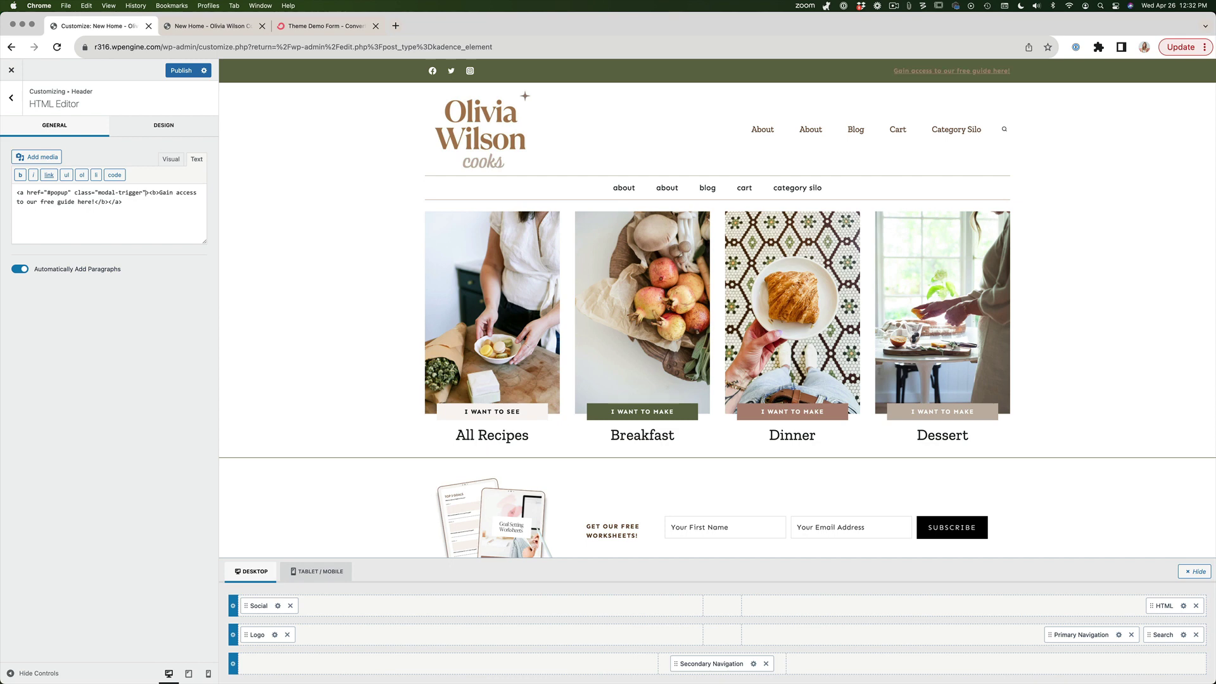
left_click_drag(74, 193, 145, 191)
left_click(150, 213)
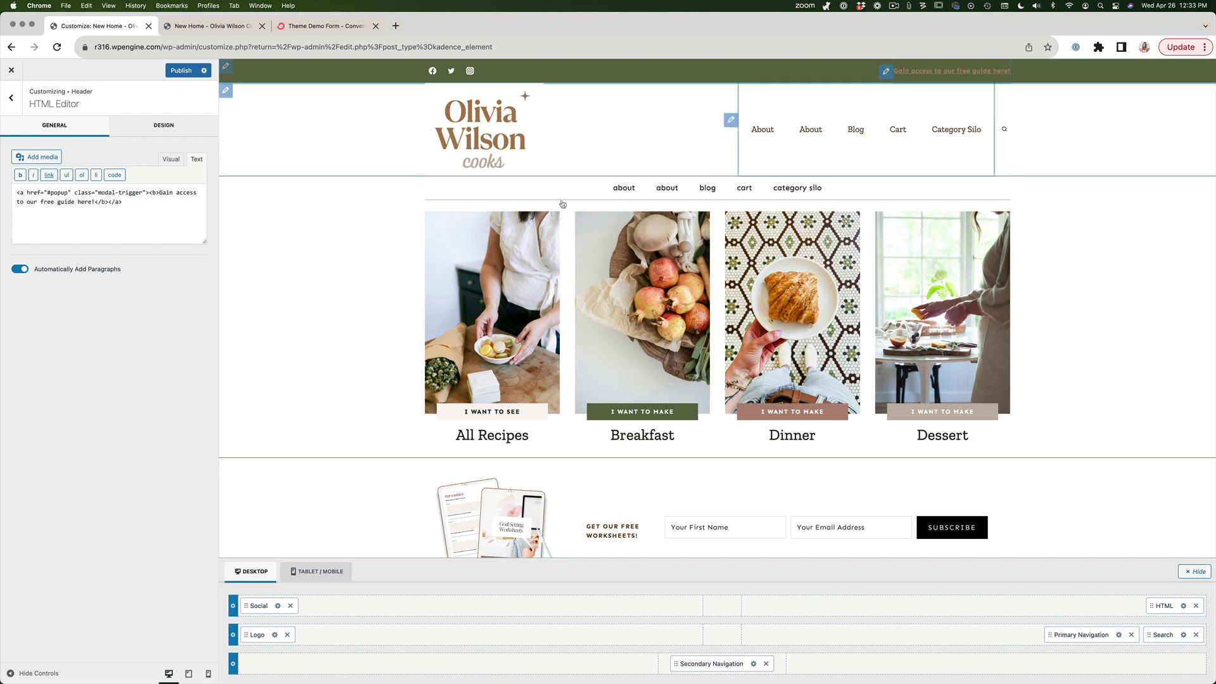
left_click(150, 128)
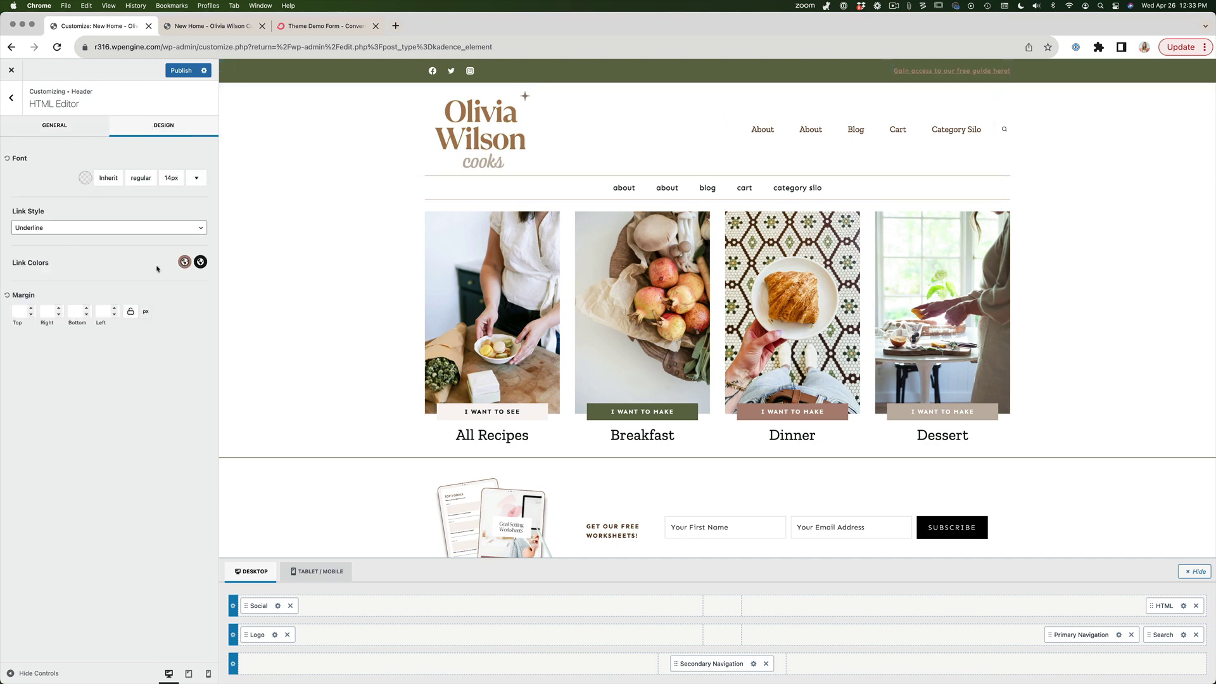
Step: Make the top-bar link white with No Underline and publish the changes
left_click(184, 262)
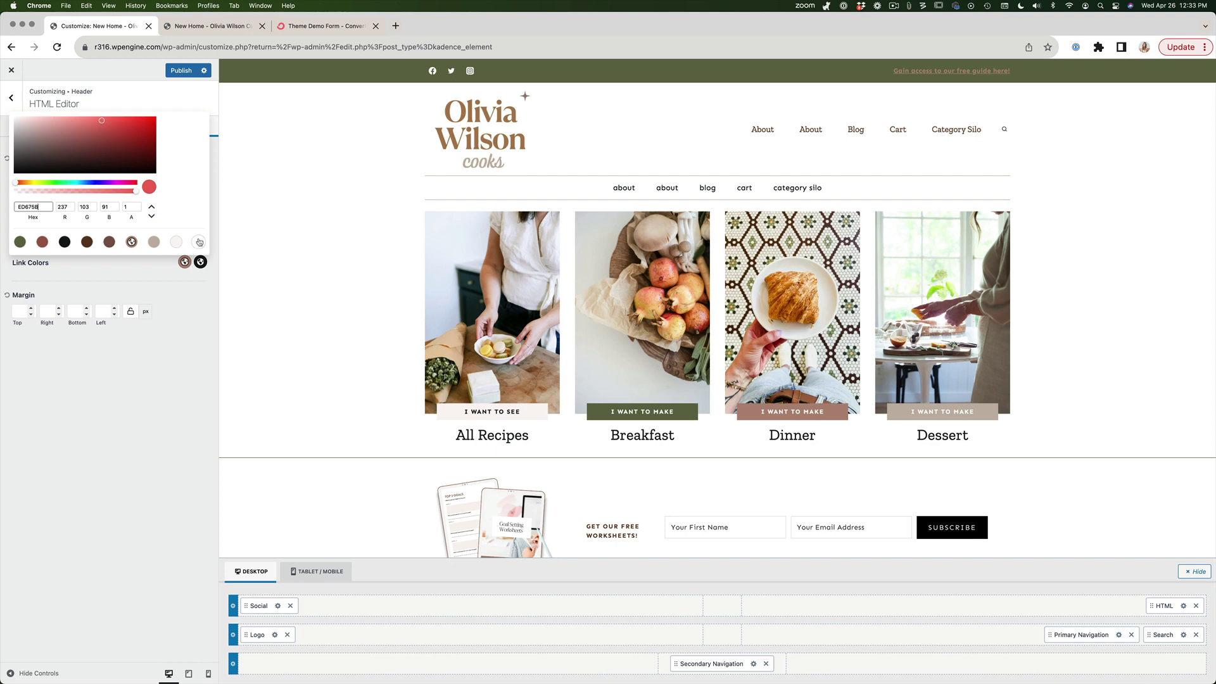
left_click(198, 241)
left_click(34, 245)
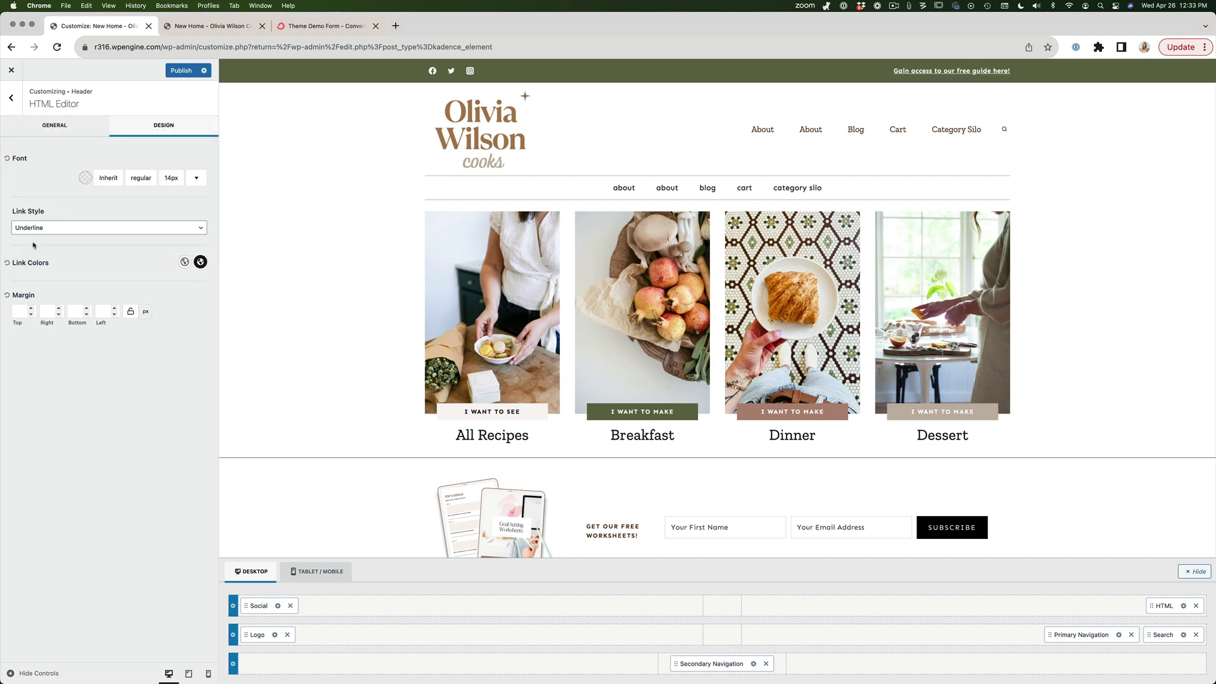
left_click(39, 229)
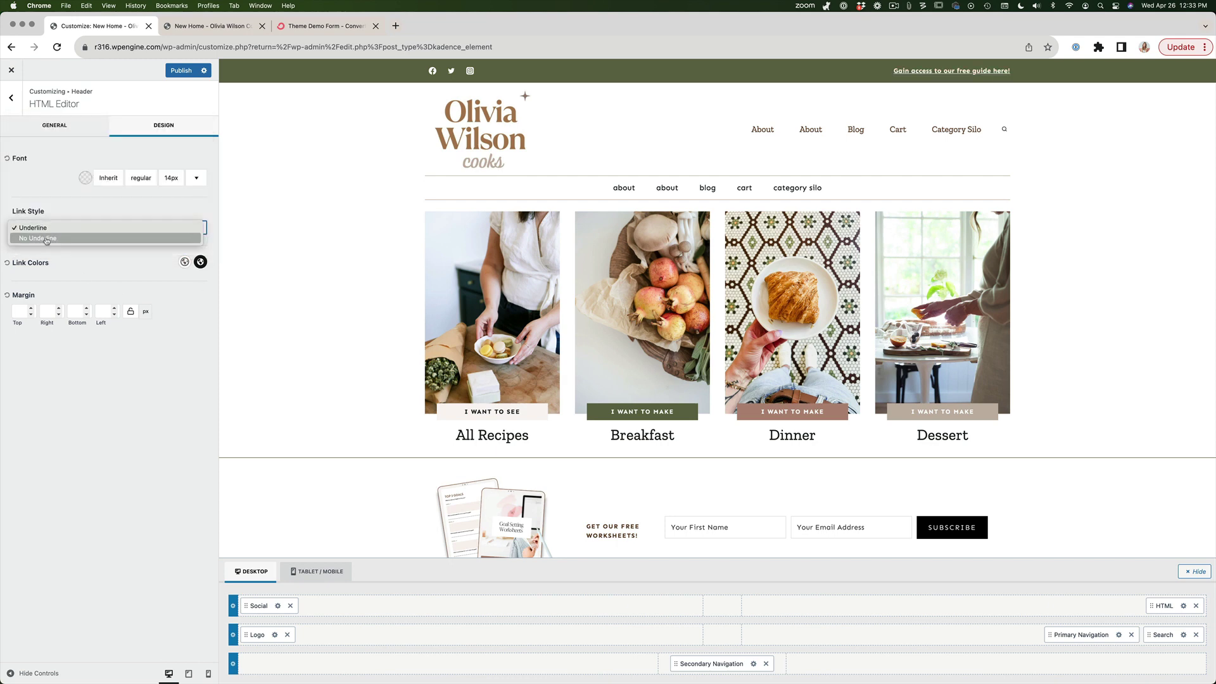
left_click(46, 239)
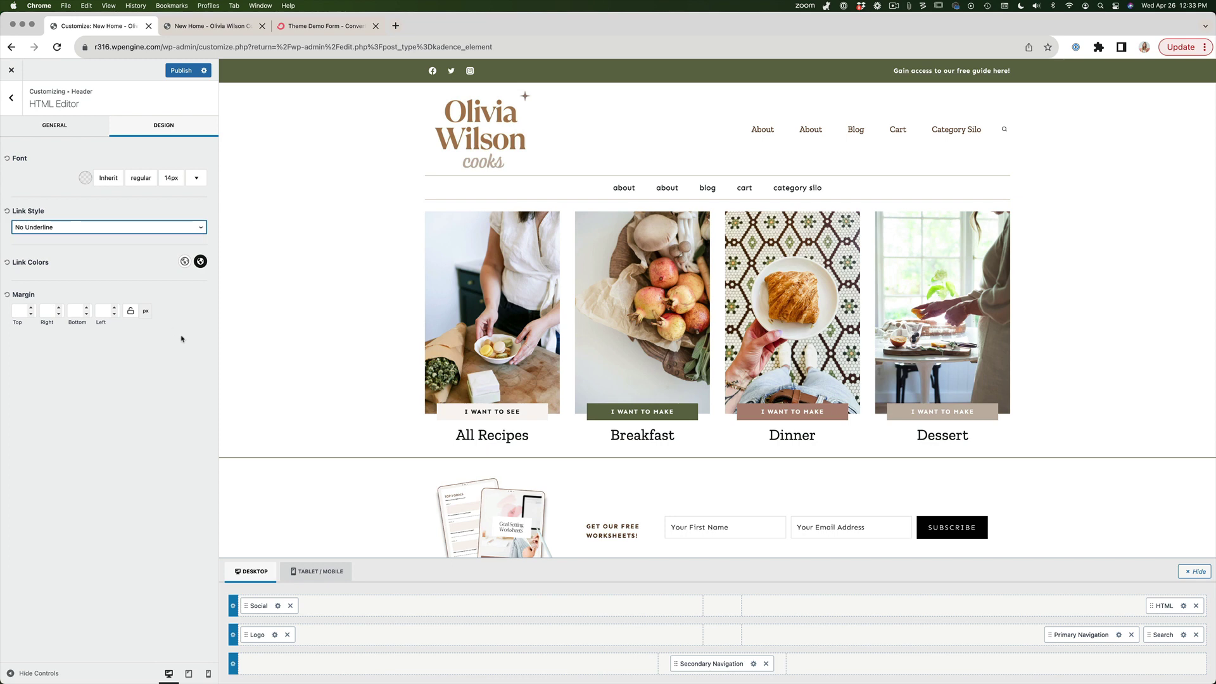
left_click(181, 71)
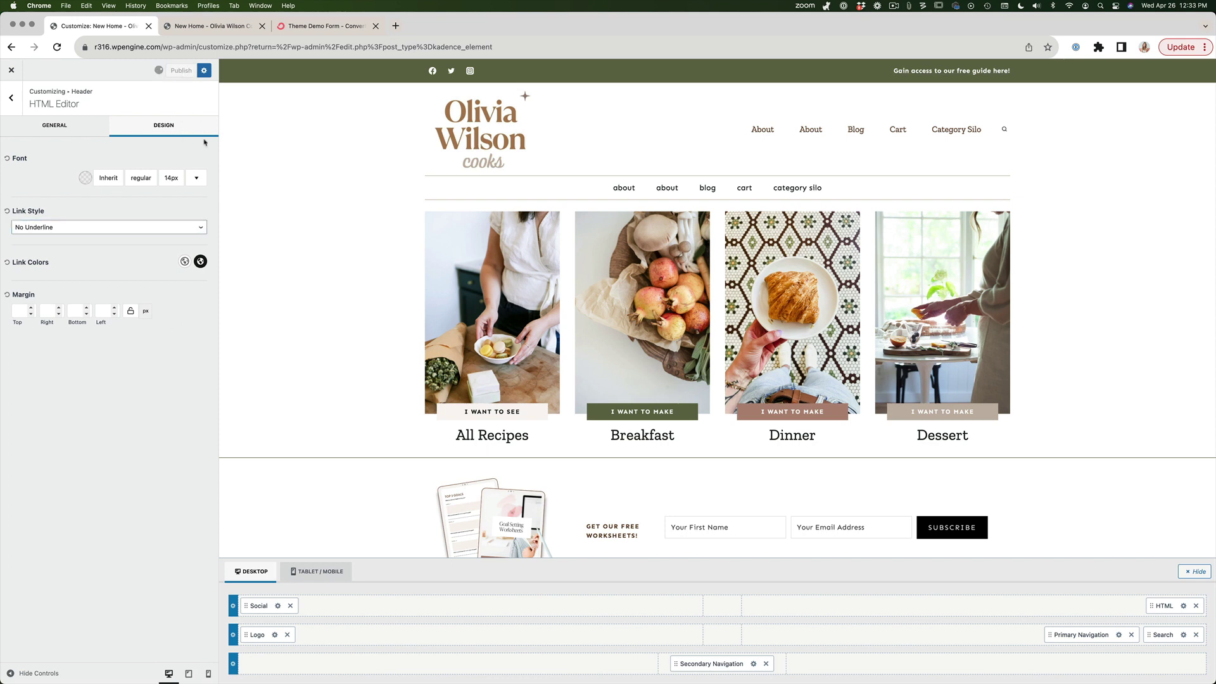
left_click(213, 32)
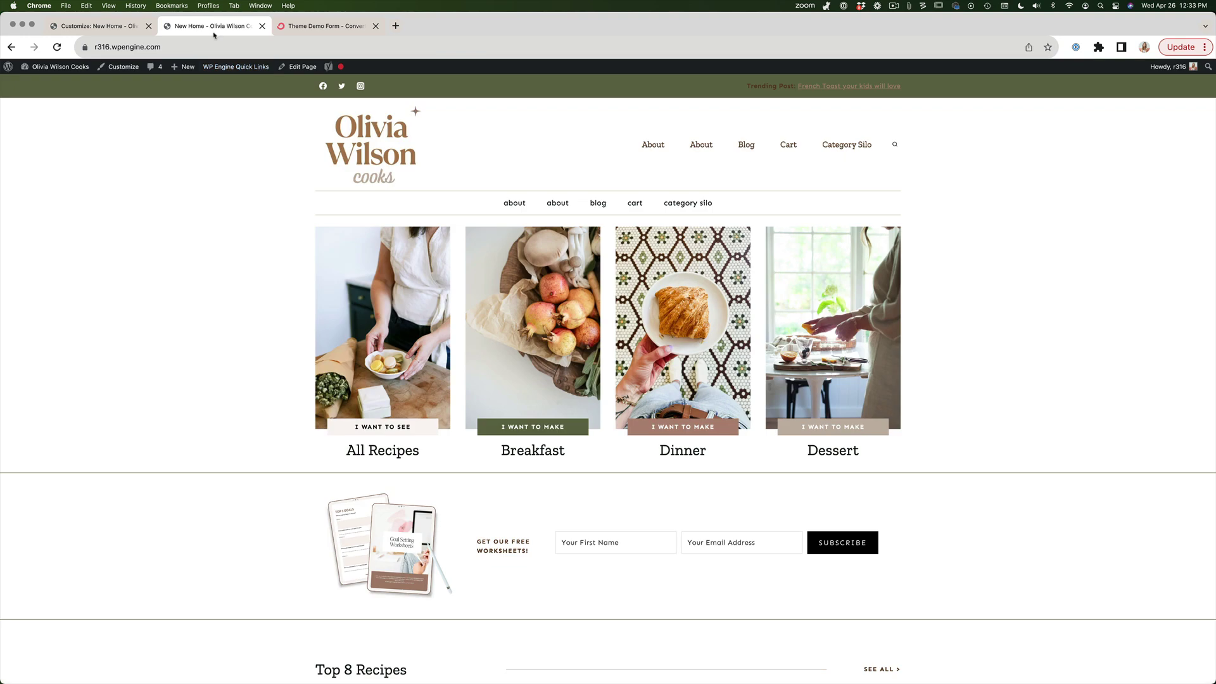
Step: Reload the live site and confirm the top-bar link opens the eBook popup, then close it
key("super+r")
left_click(834, 87)
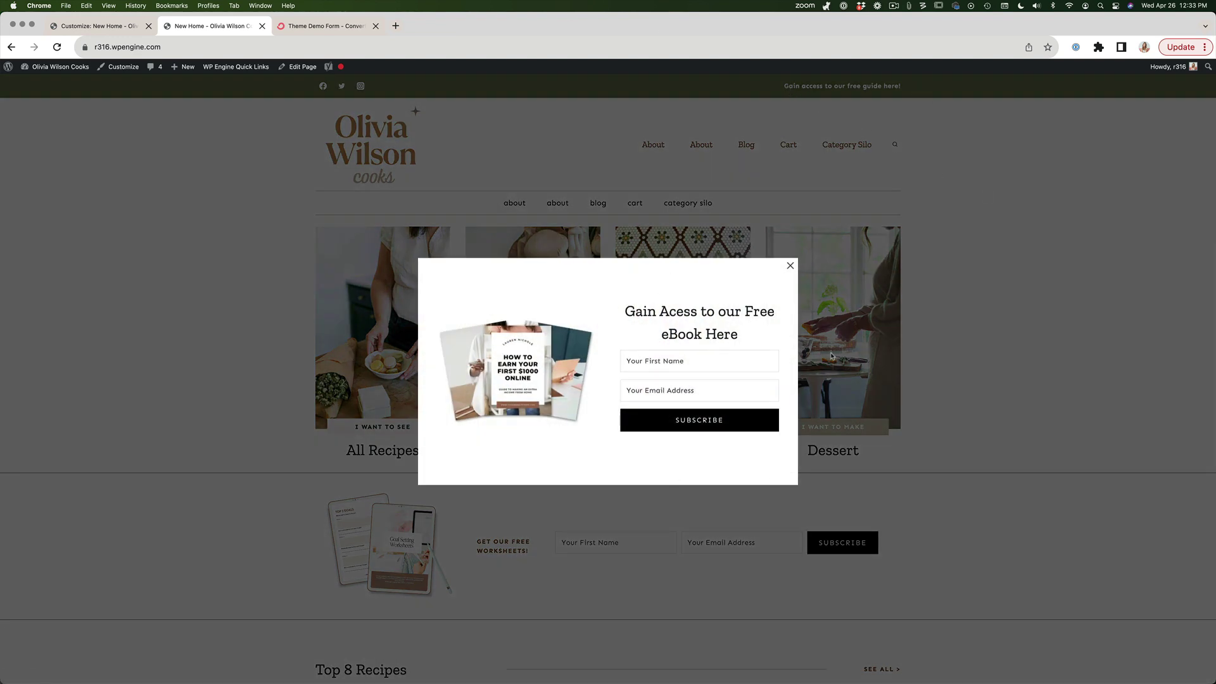
left_click(790, 266)
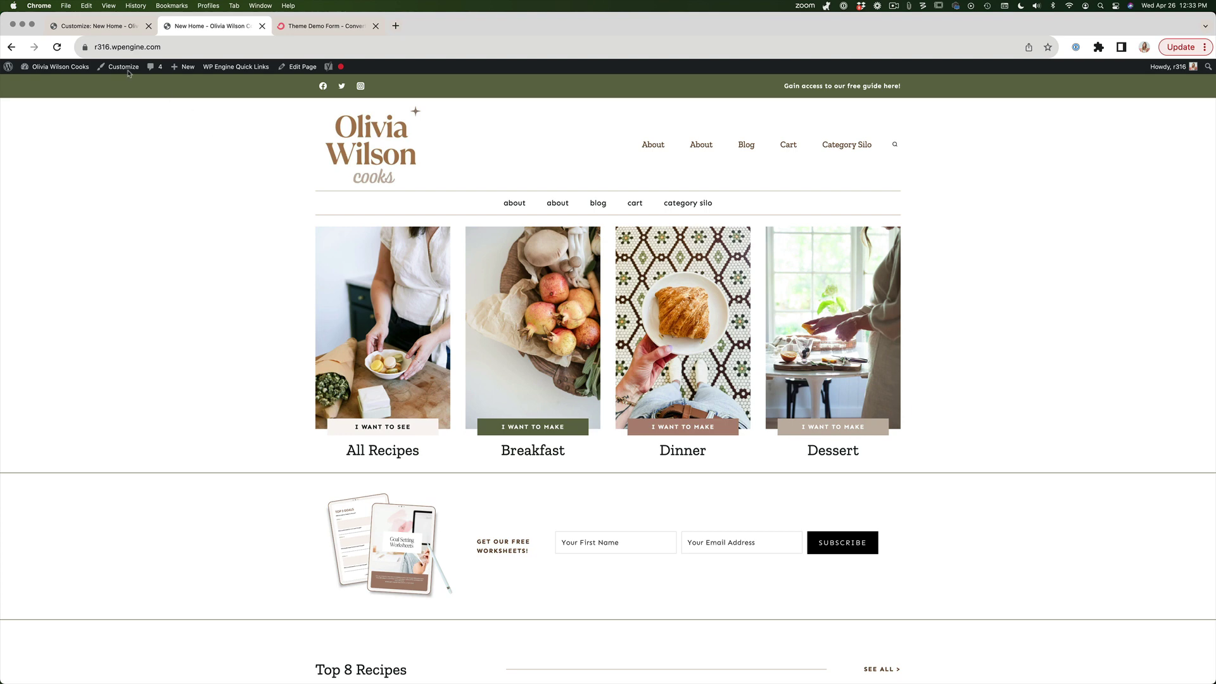
left_click(95, 26)
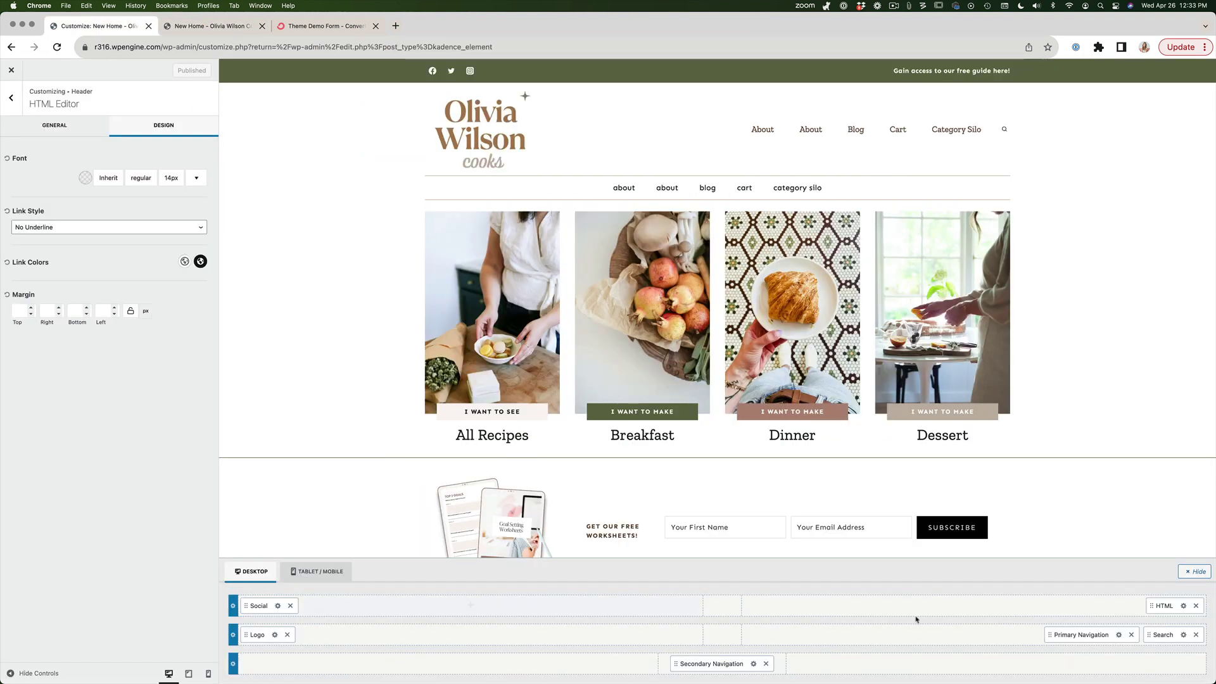
Step: Try a Button item in the header top row, remove it again, and publish
left_click(973, 606)
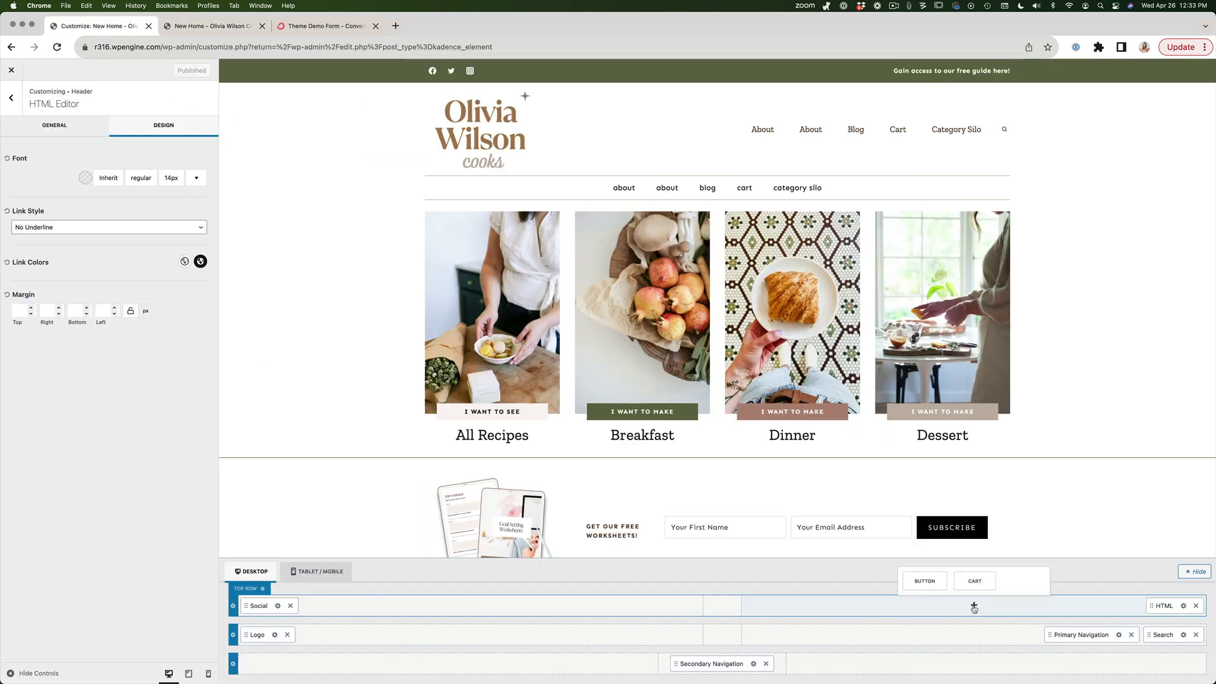
left_click(925, 580)
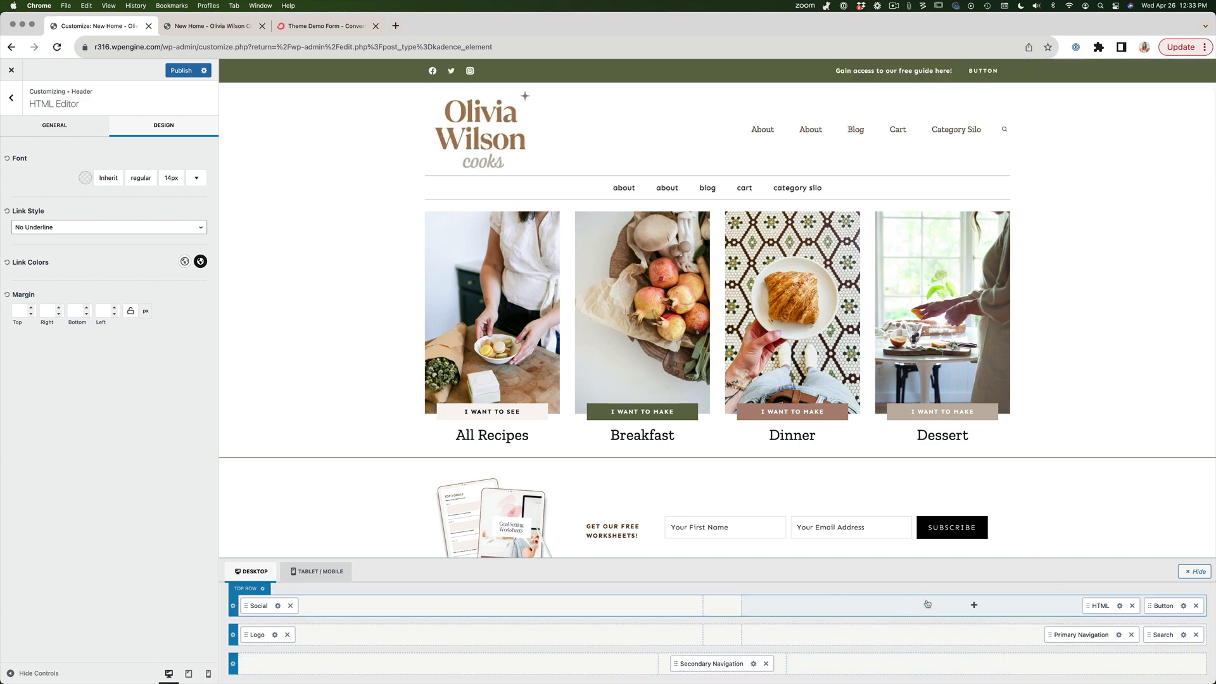
left_click(1183, 605)
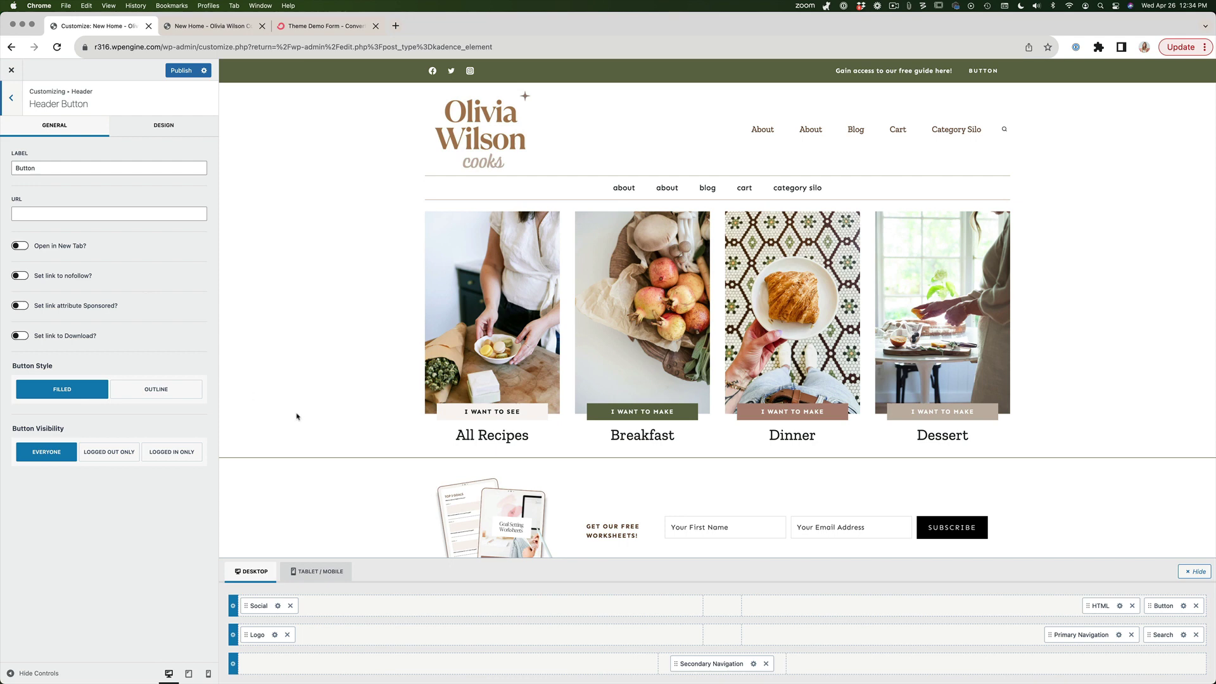
left_click(1196, 605)
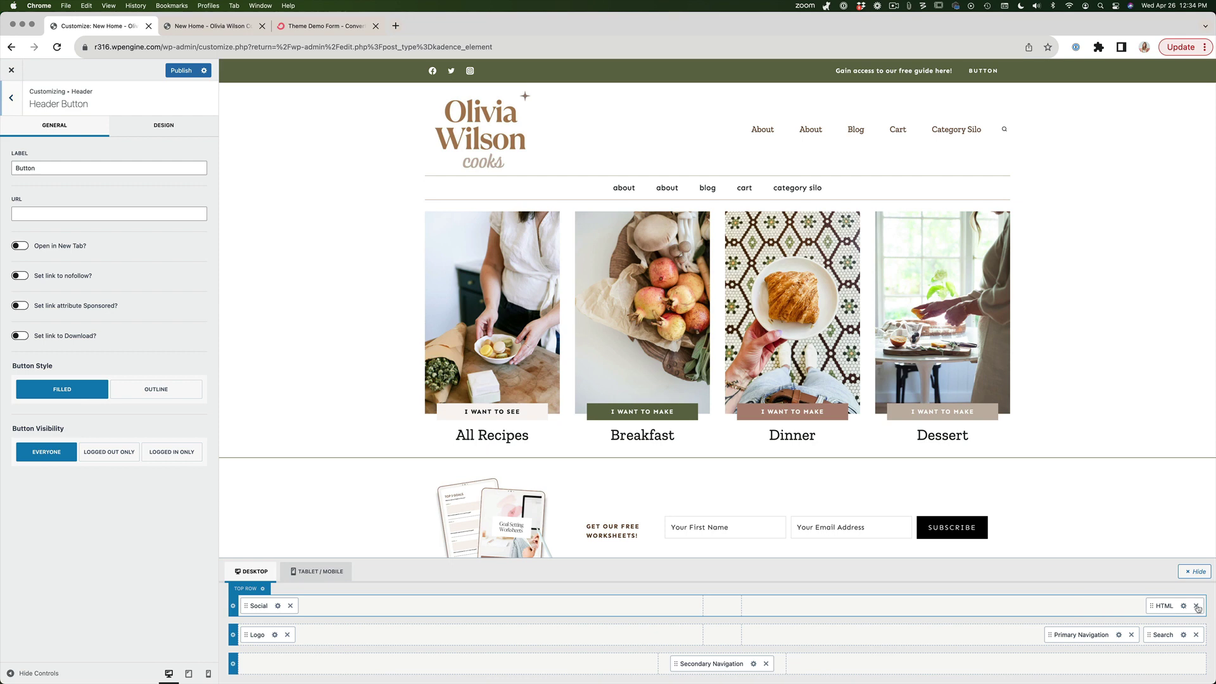
left_click(181, 71)
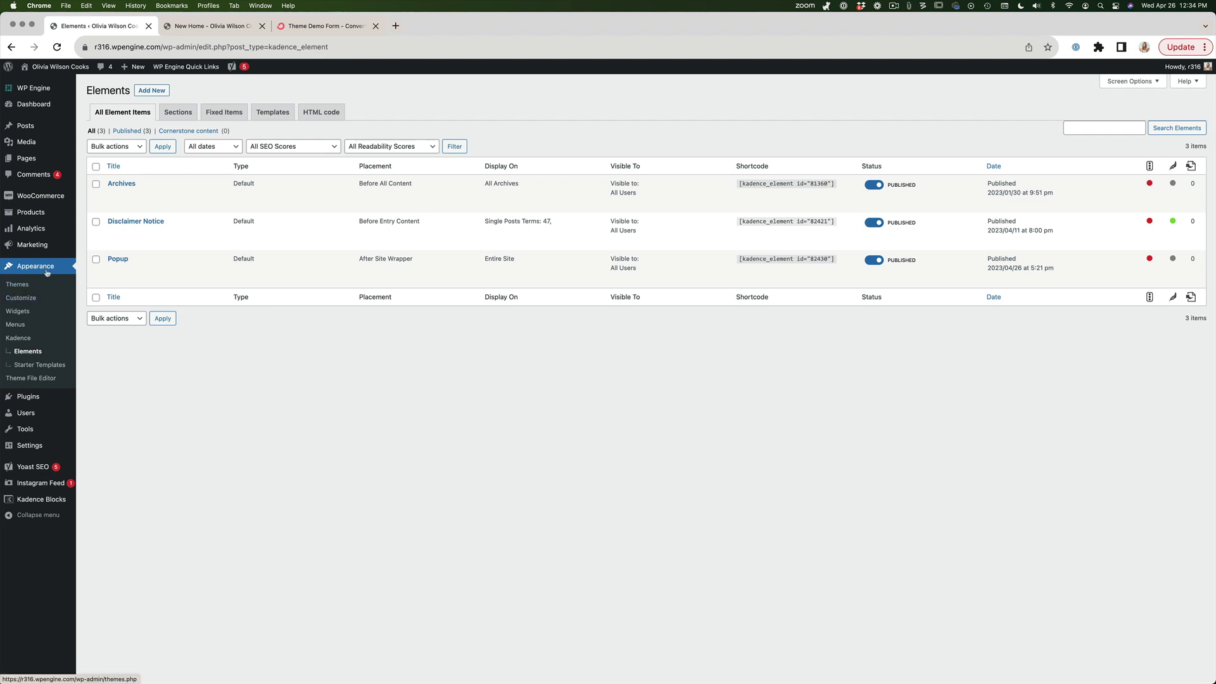
Step: Create a new Kadence element of type Content Section
left_click(33, 353)
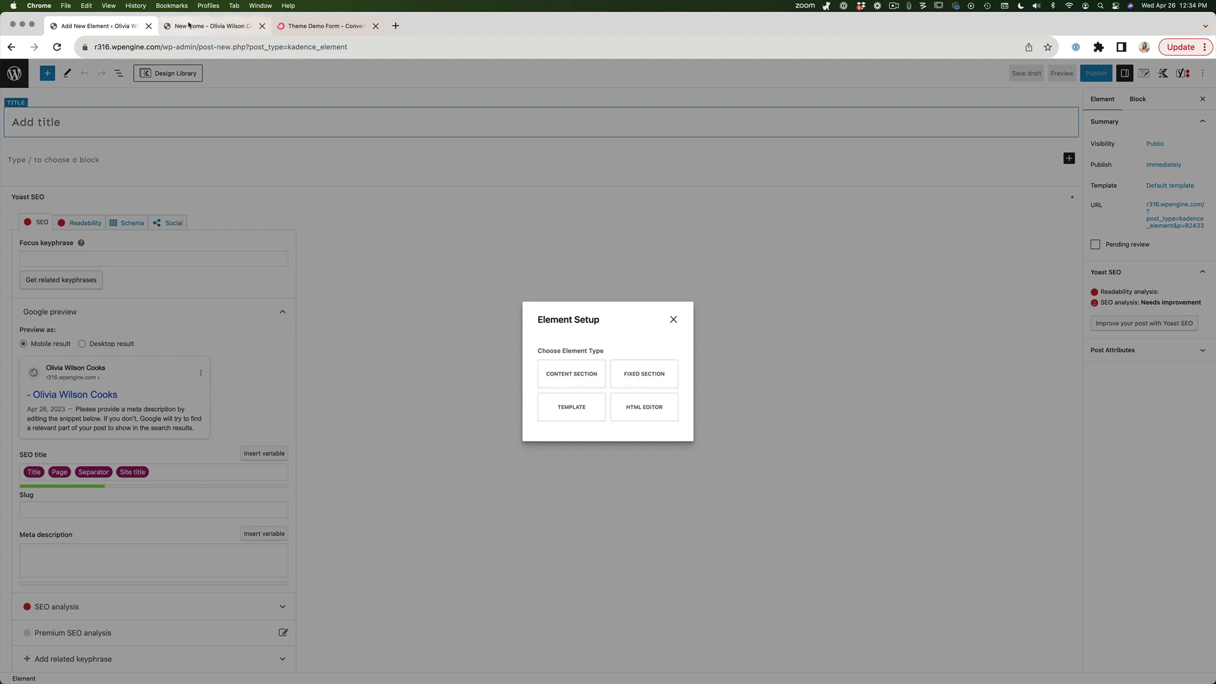
left_click(209, 26)
scroll(525, 282, "down", 5)
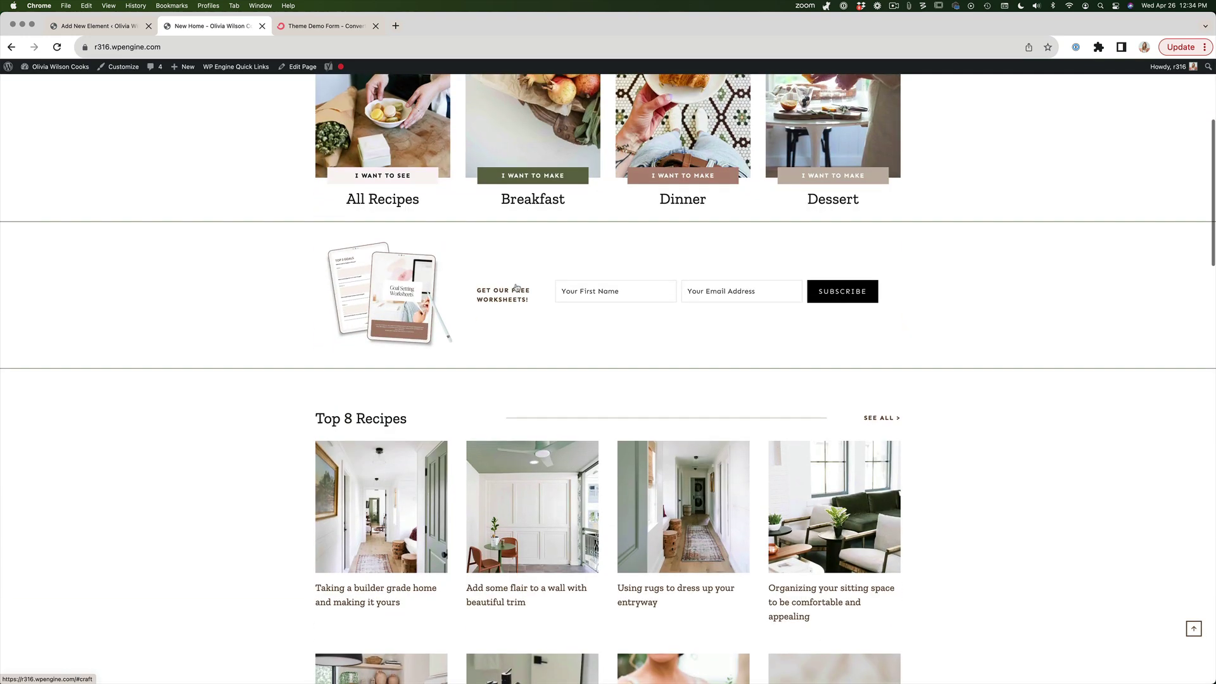
scroll(222, 141, "up", 5)
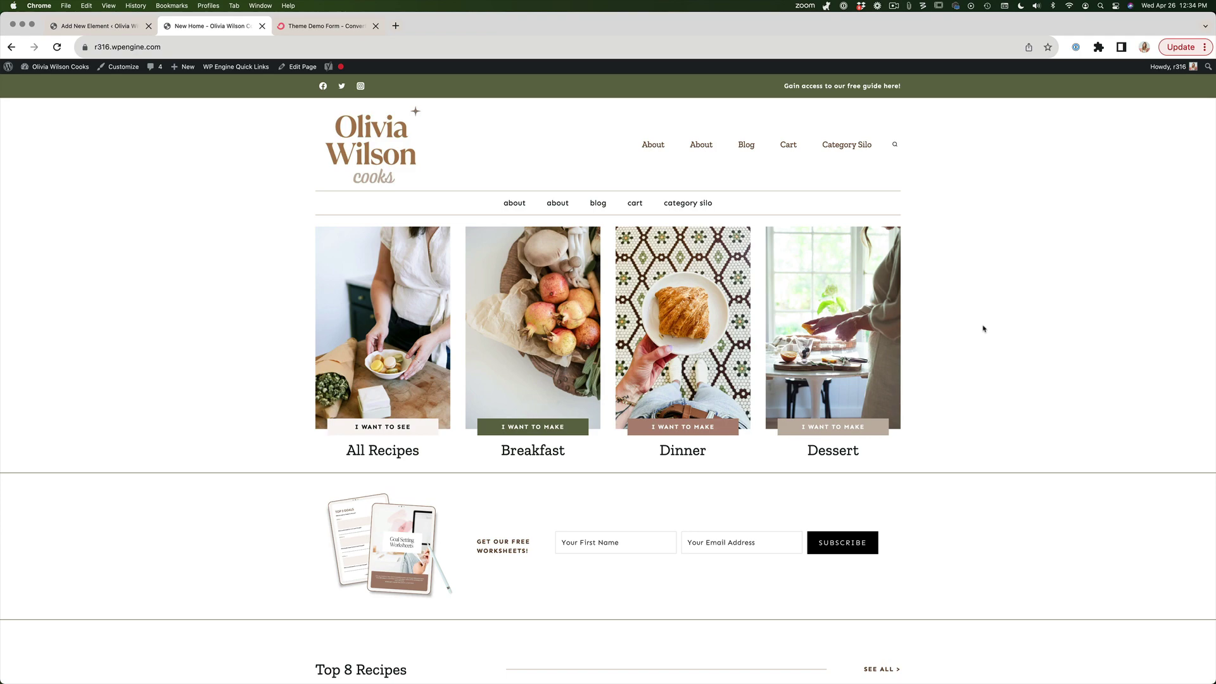
scroll(983, 328, "down", 5)
scroll(983, 329, "up", 5)
scroll(983, 329, "down", 4)
scroll(879, 325, "up", 4)
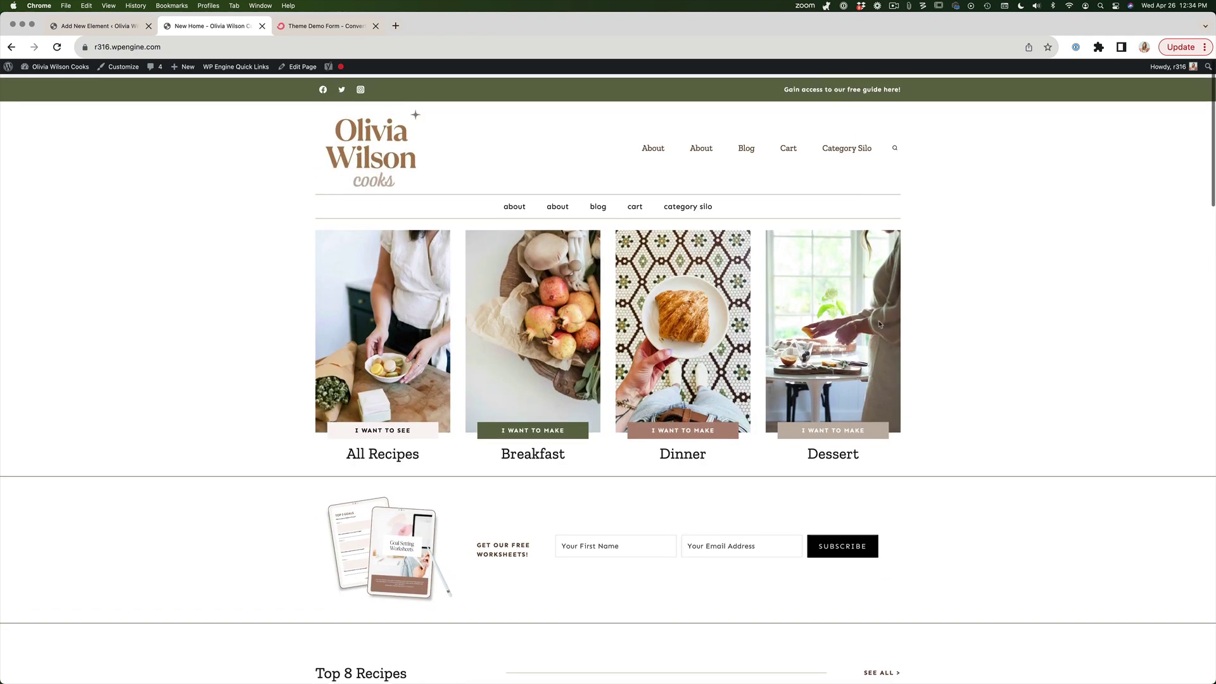
left_click(98, 27)
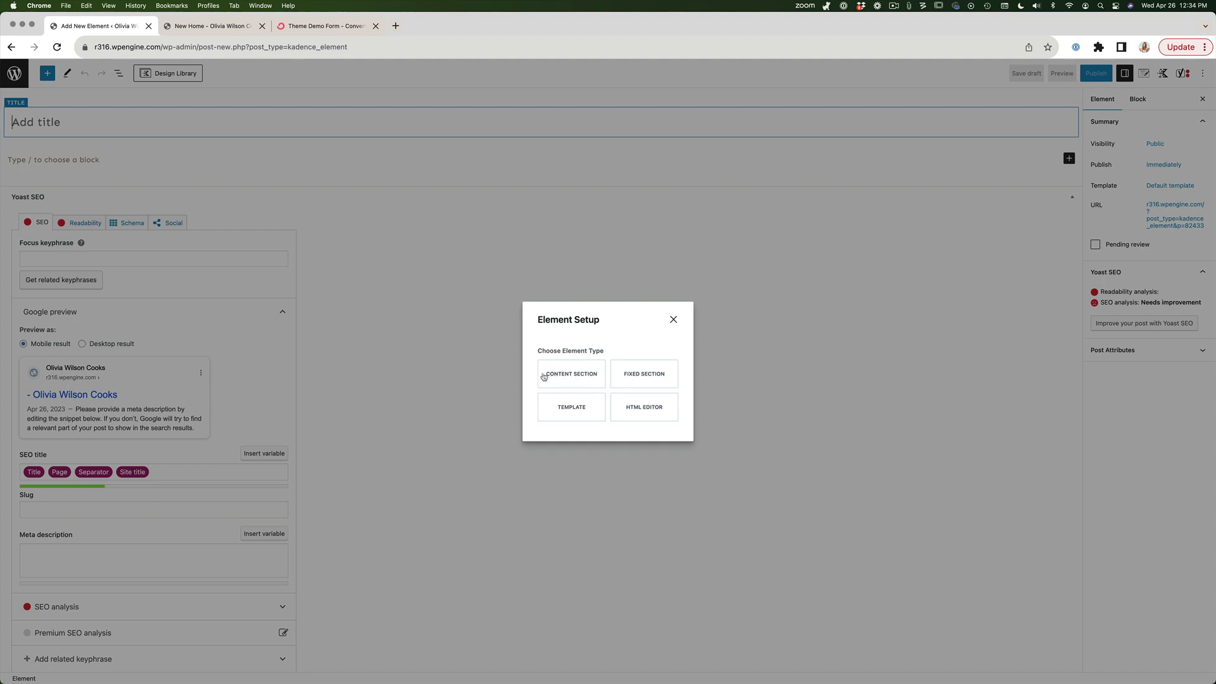
left_click(576, 379)
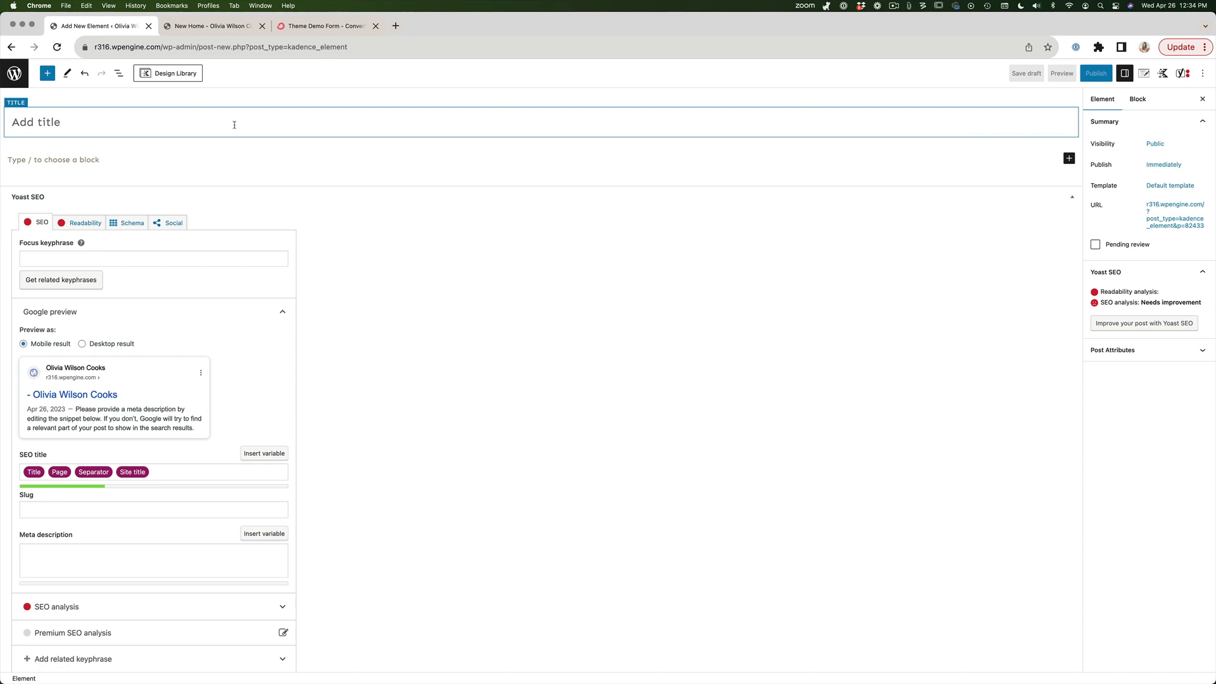
Step: Title the element 'Website Top Bar' and insert a Row Layout with two equal columns
type("Website Top")
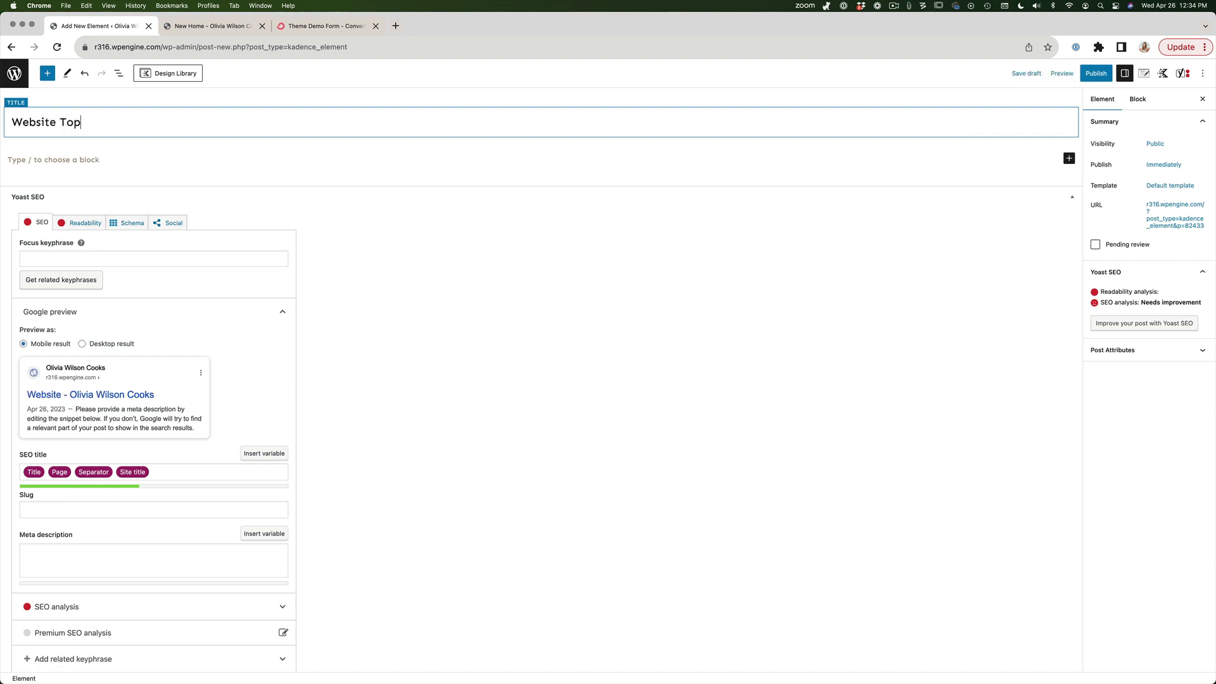
type(" Bar")
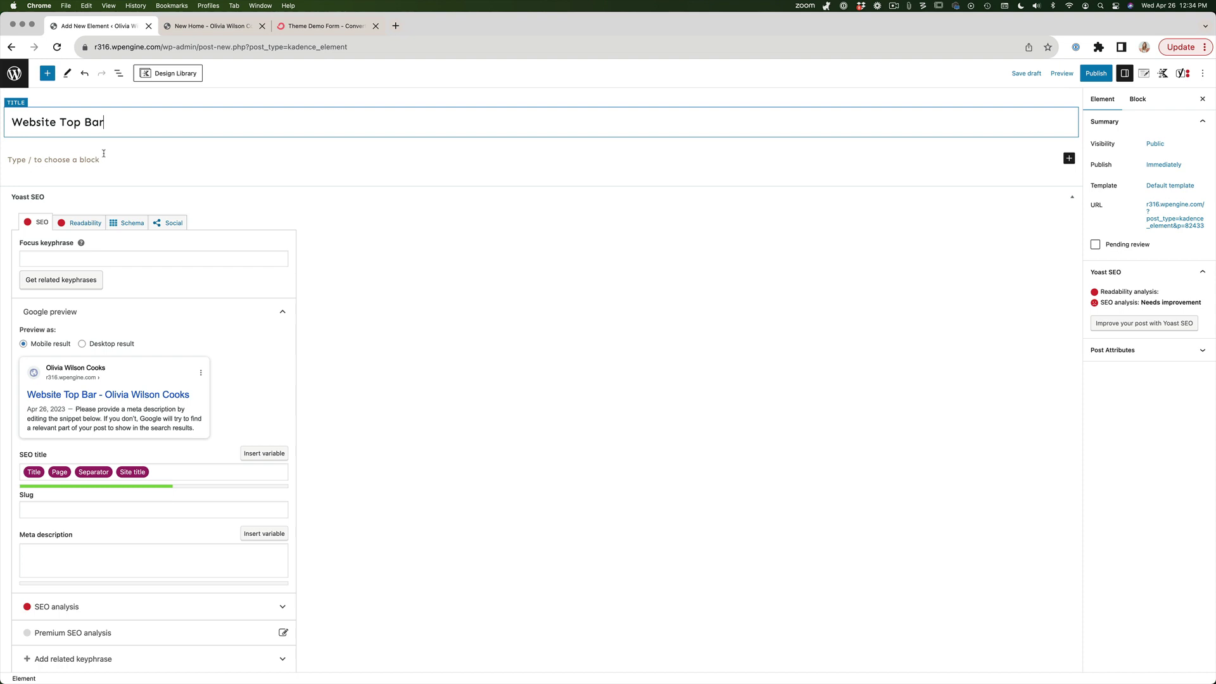
left_click(80, 160)
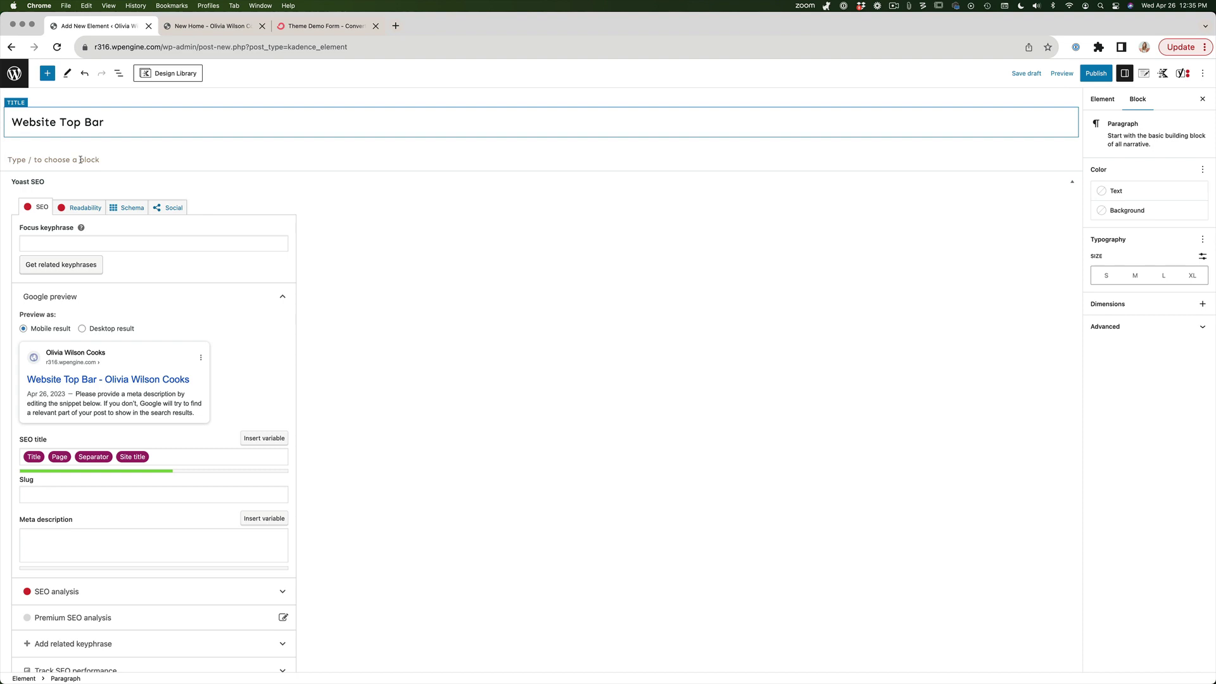
type("/")
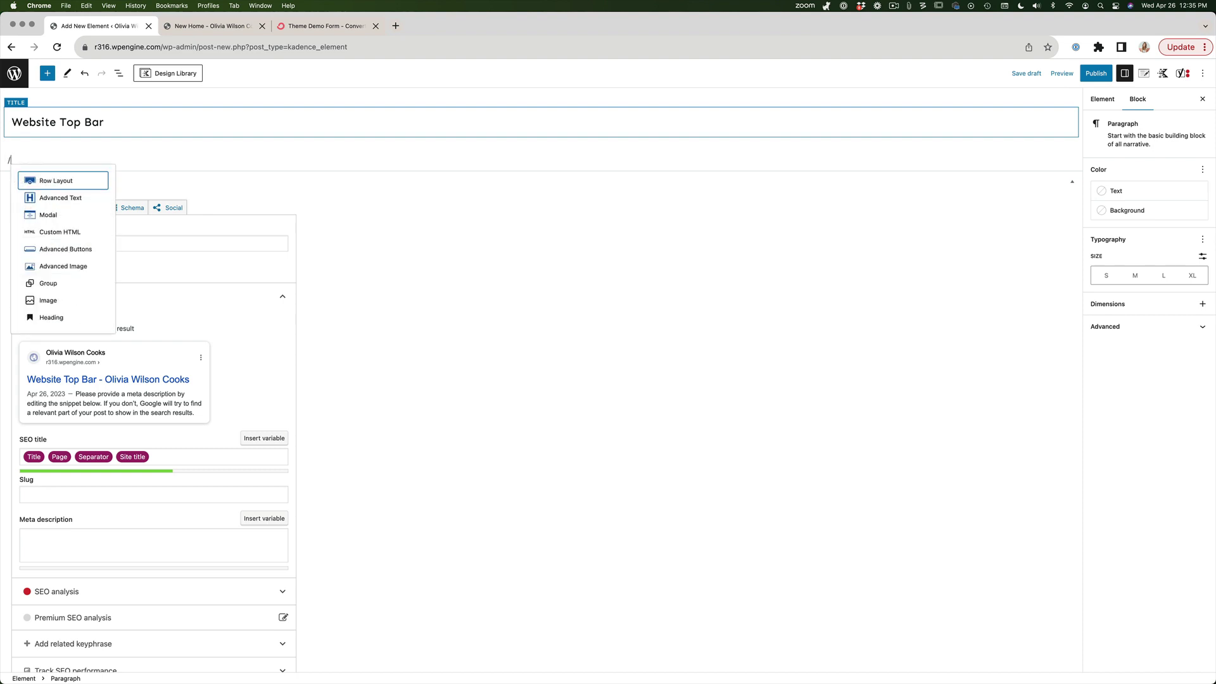
key("Return")
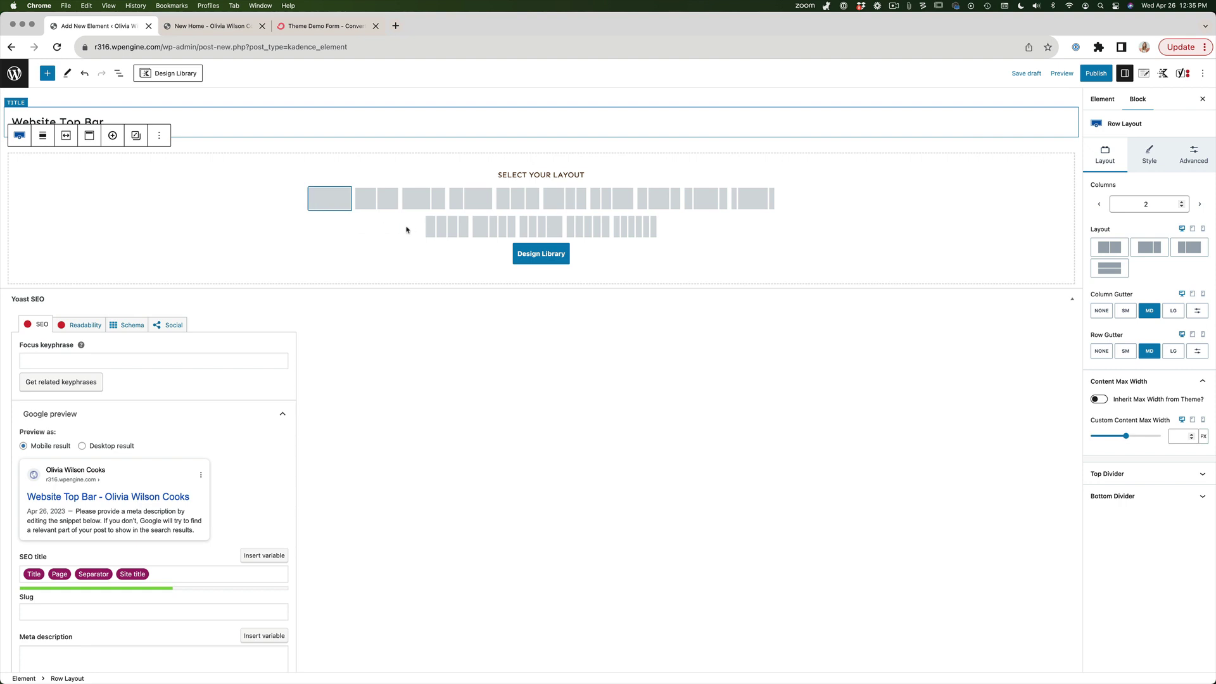
left_click(380, 201)
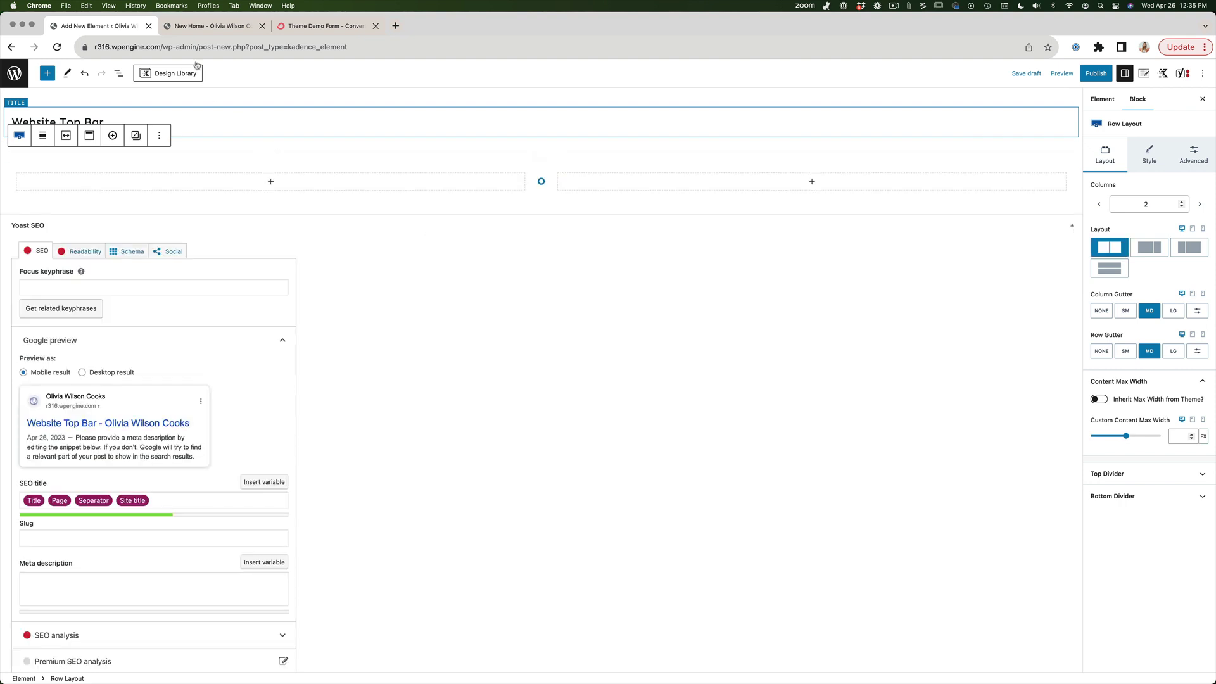
left_click(194, 26)
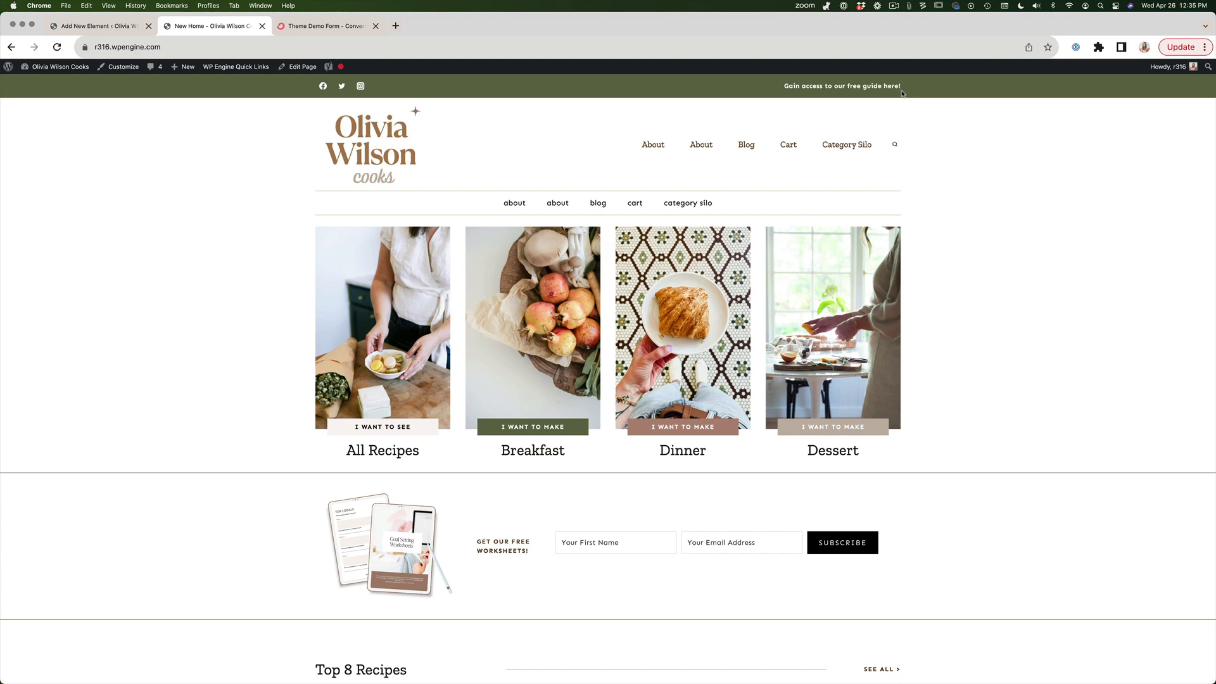
left_click(90, 26)
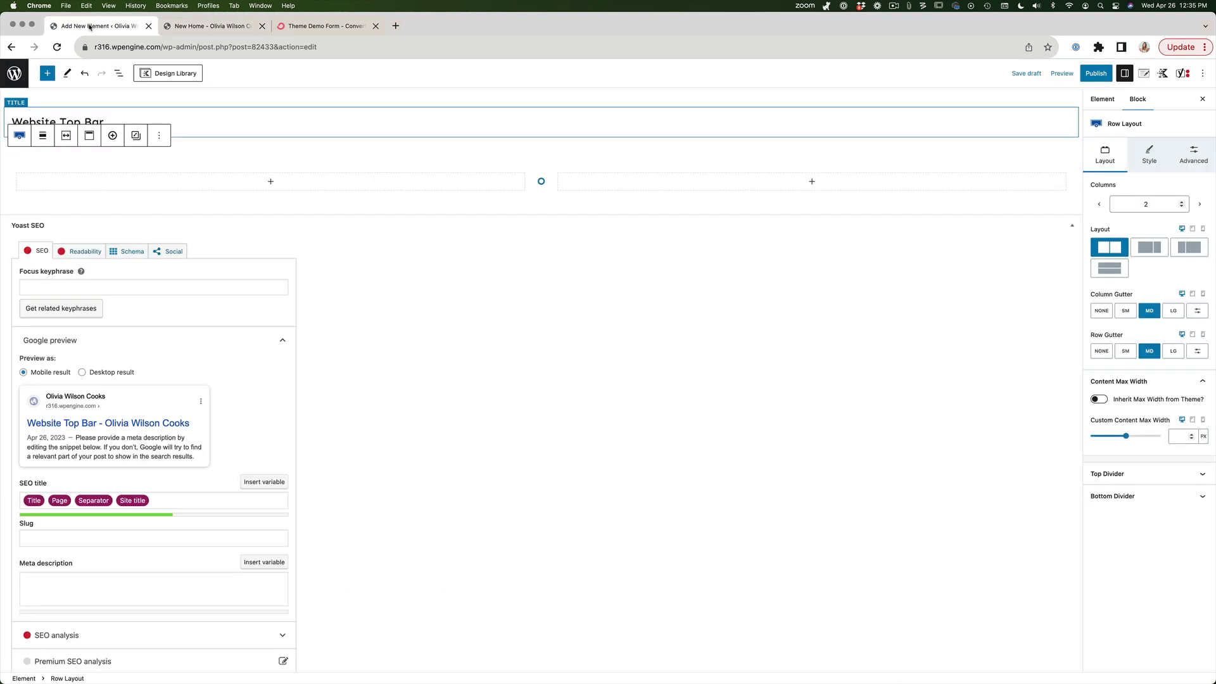
left_click(270, 181)
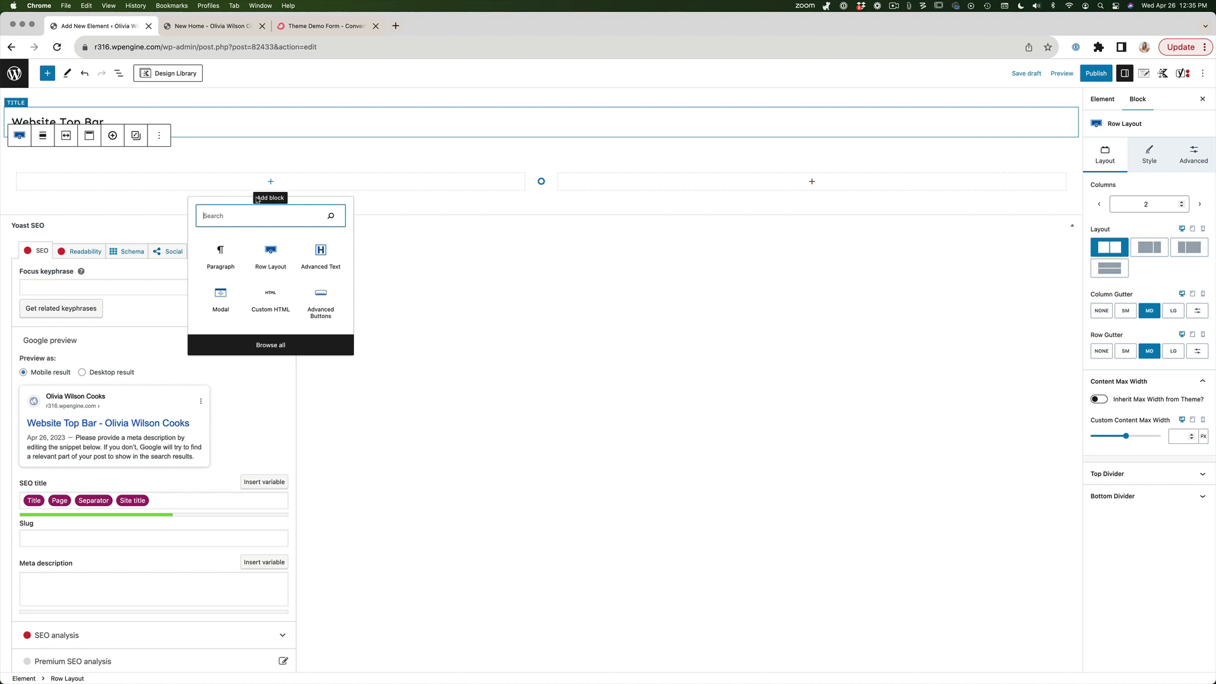
Step: Add a Social Icons block with a Facebook icon to the left column
type("soci")
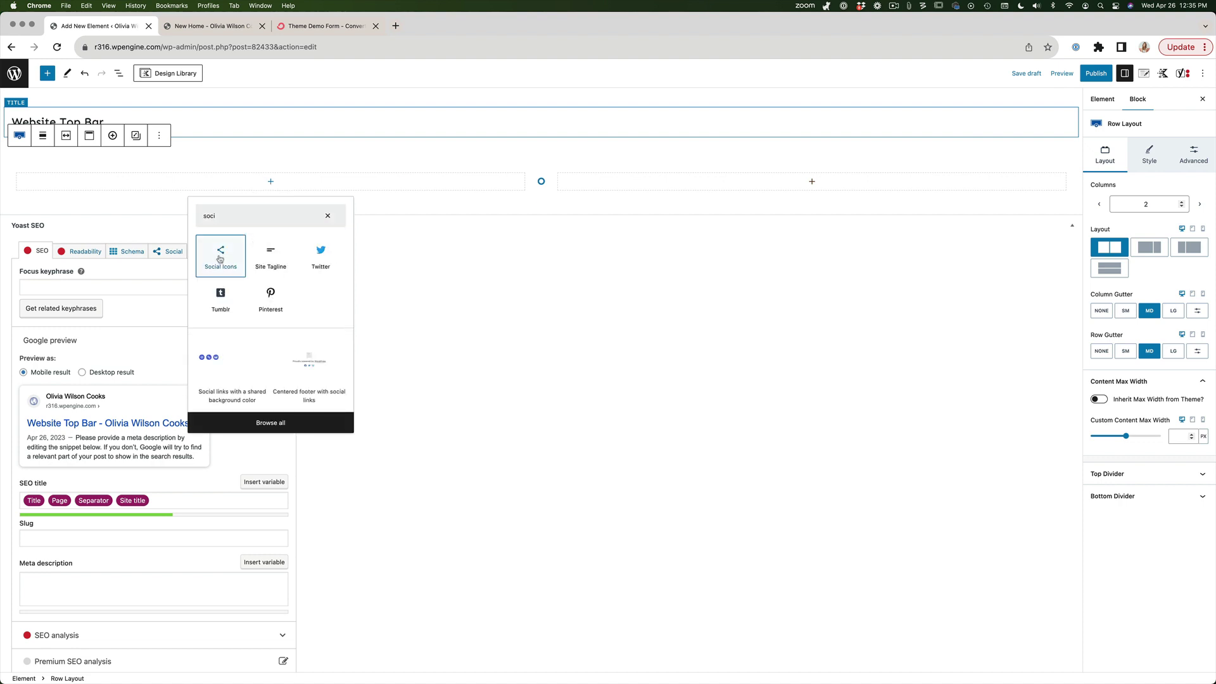
left_click(220, 257)
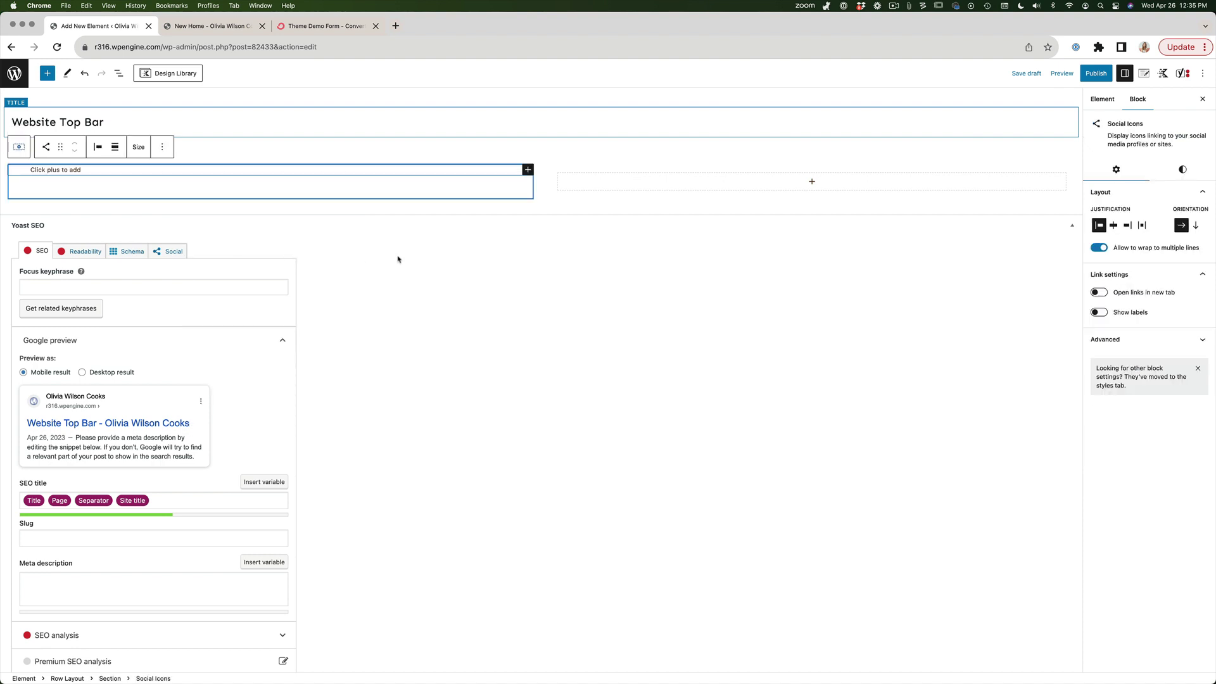
left_click(527, 170)
type("fac")
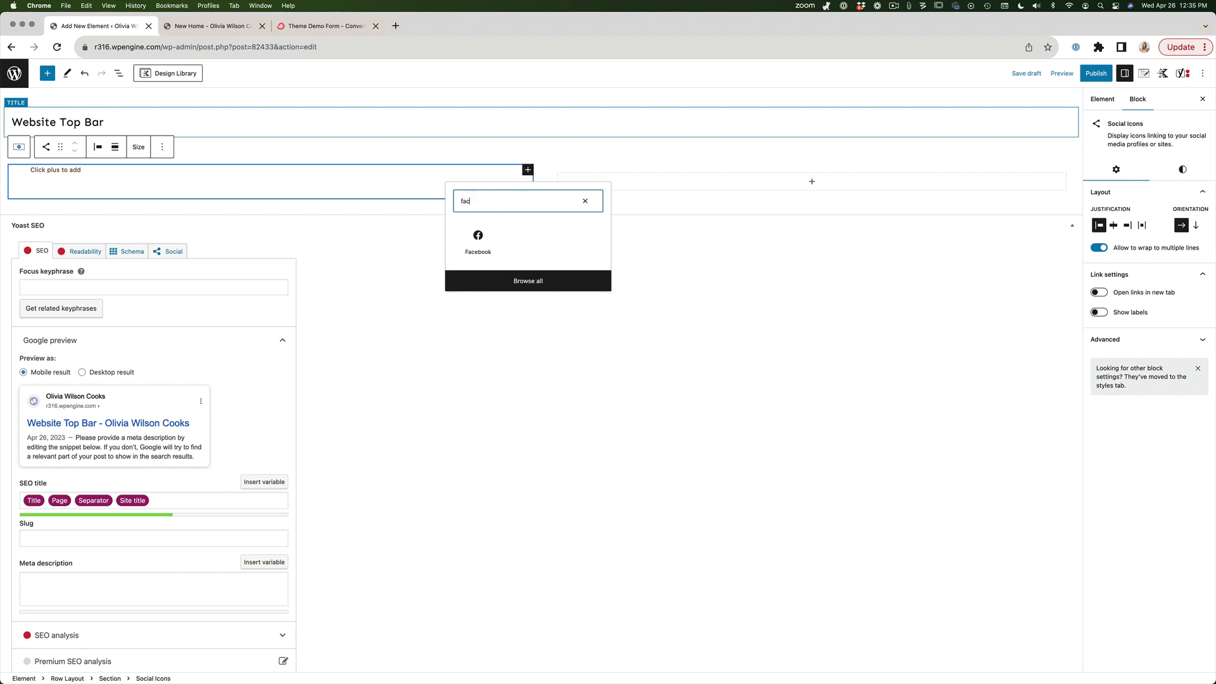
left_click(478, 239)
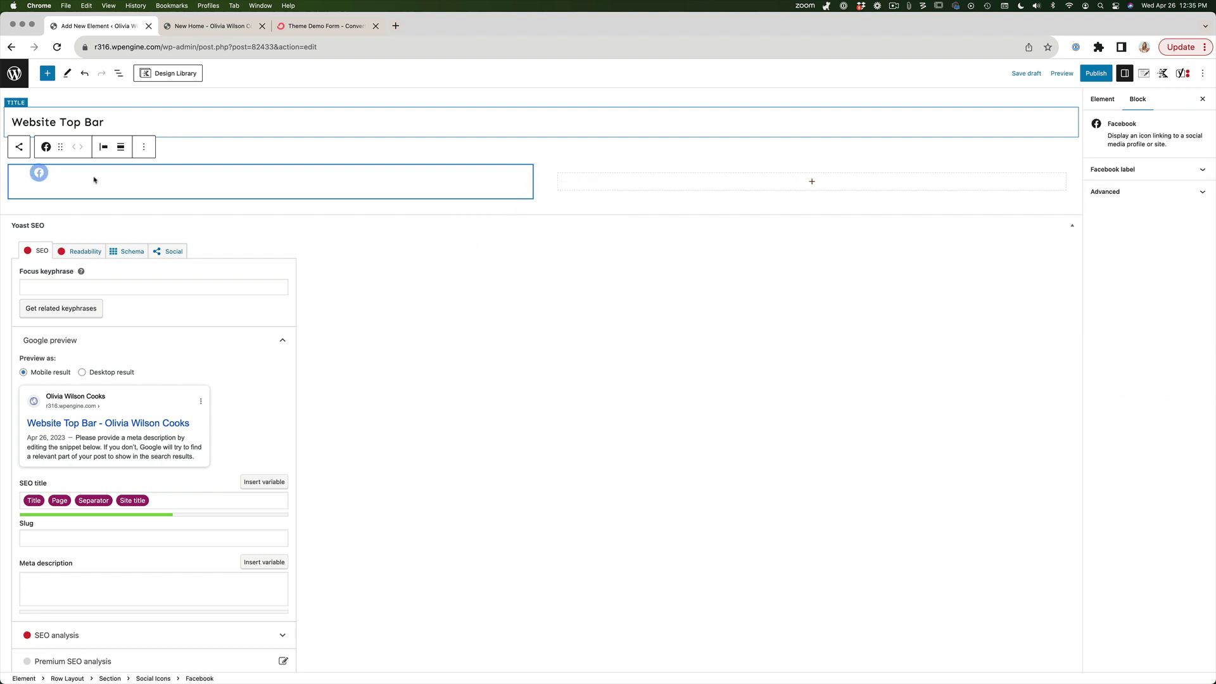
Step: Add Instagram and Twitter icons to the Social Icons block
left_click(56, 175)
left_click(528, 174)
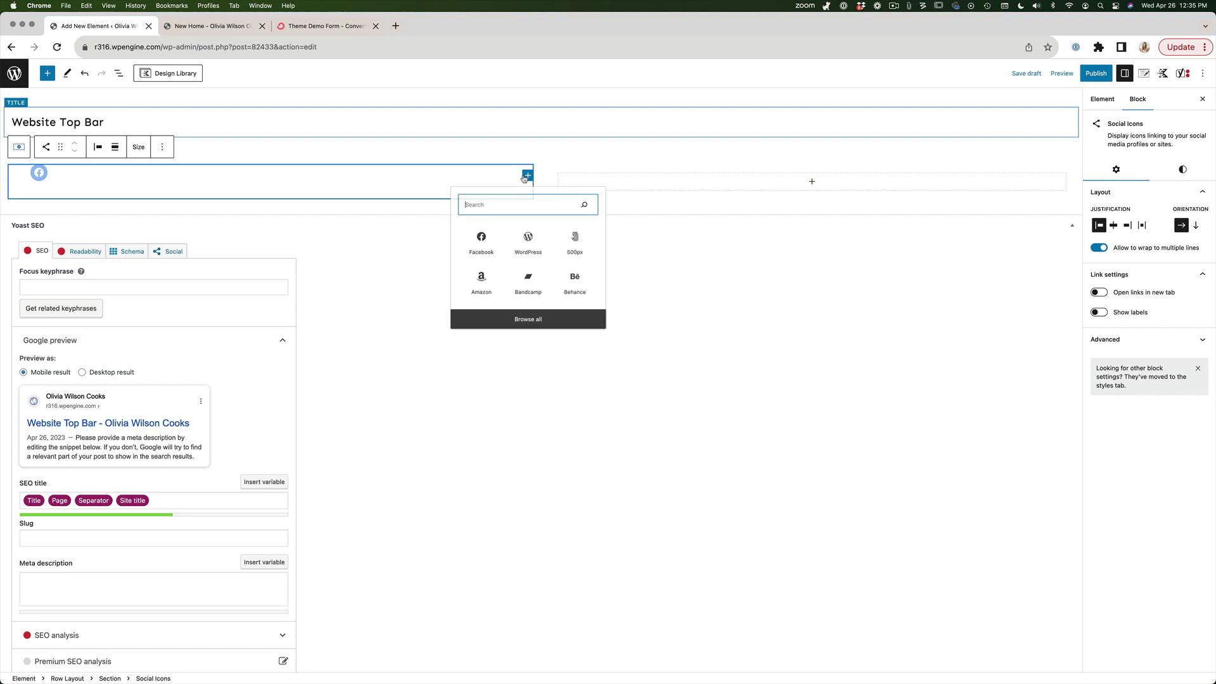
type("insa")
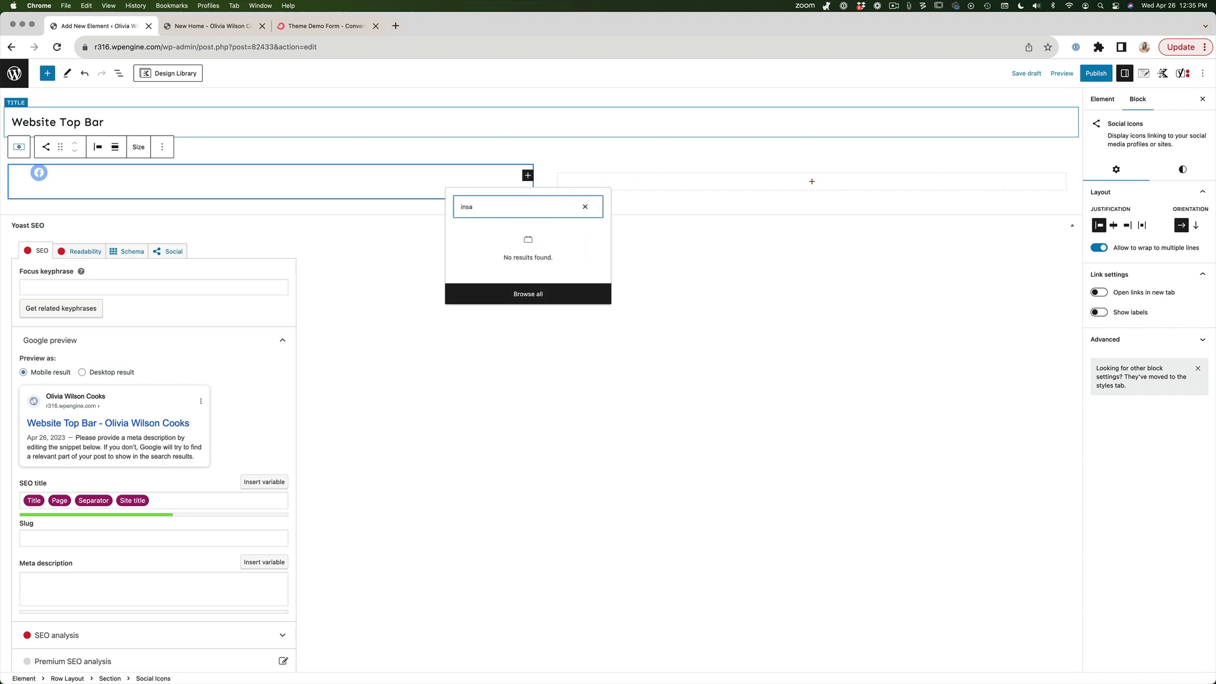
key("BackSpace")
type("t")
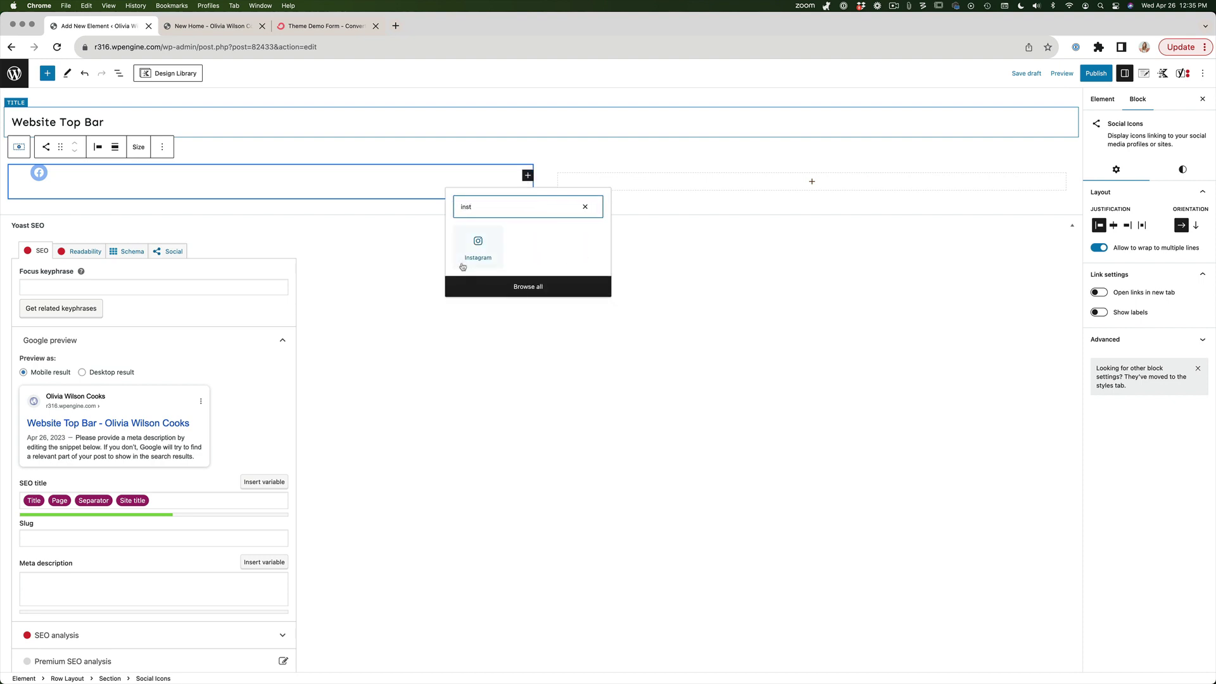
left_click(471, 250)
left_click(285, 186)
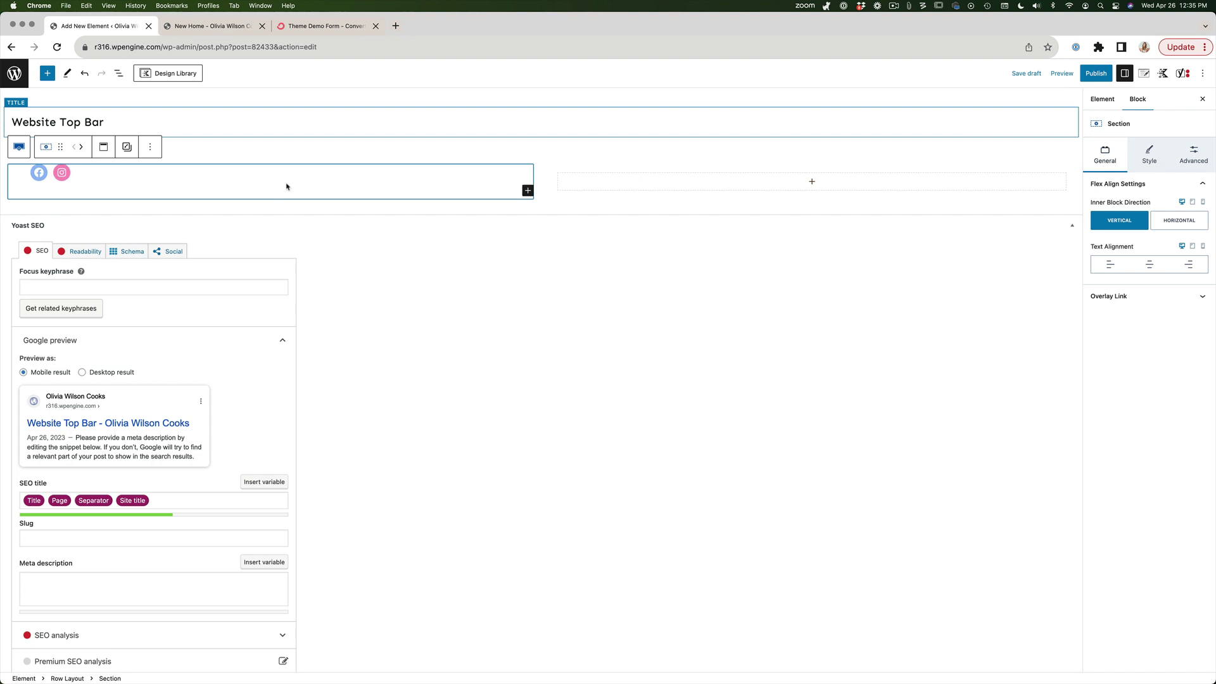
left_click(528, 190)
left_click(296, 176)
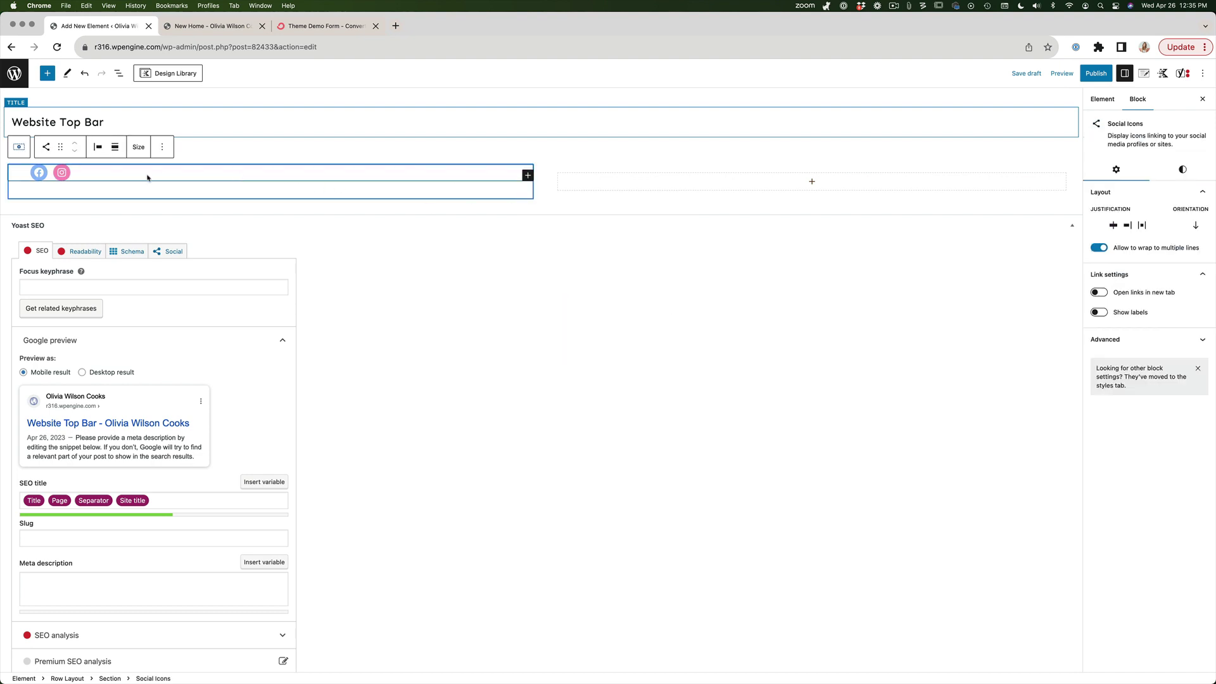
left_click(527, 175)
type("tw")
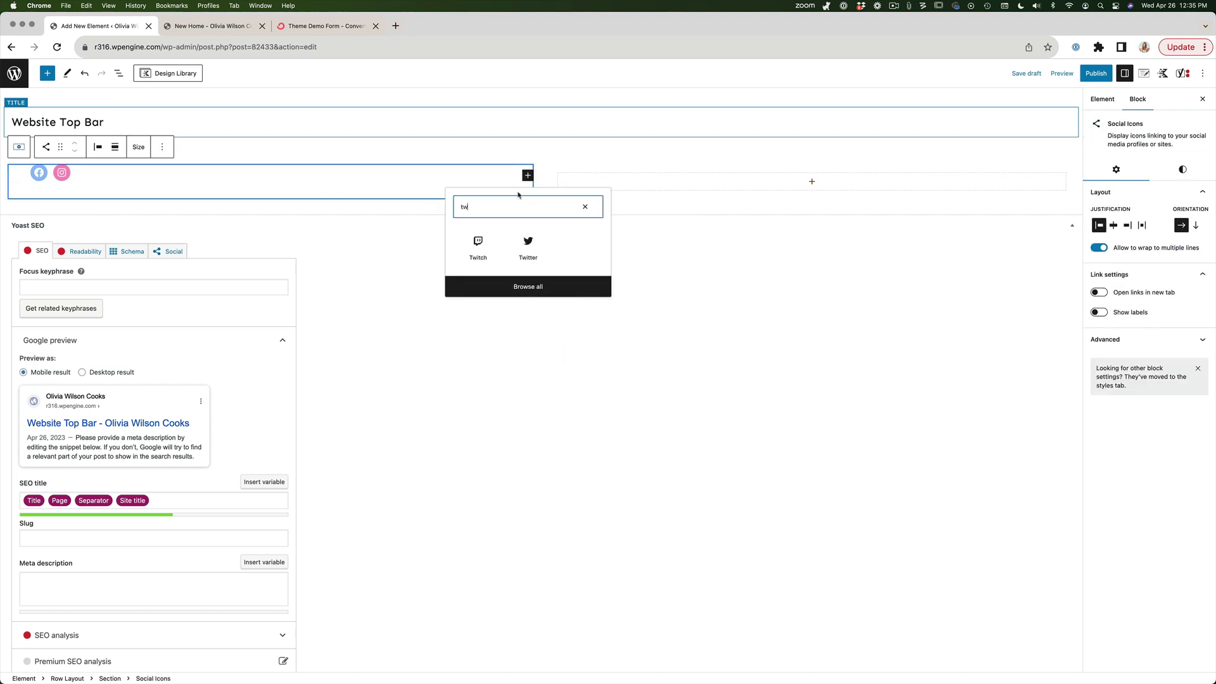
left_click(526, 242)
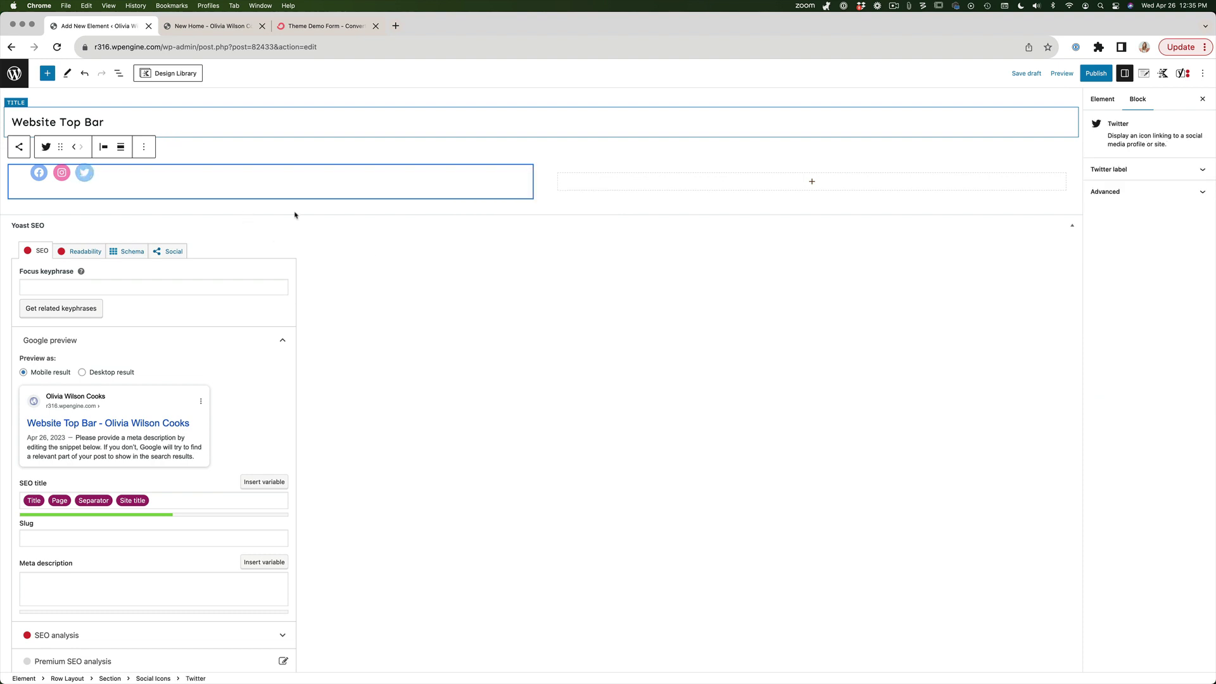
Step: Link the Facebook and Instagram icons to facebook.com and instagram.com, and open Twitter's link field
left_click(38, 172)
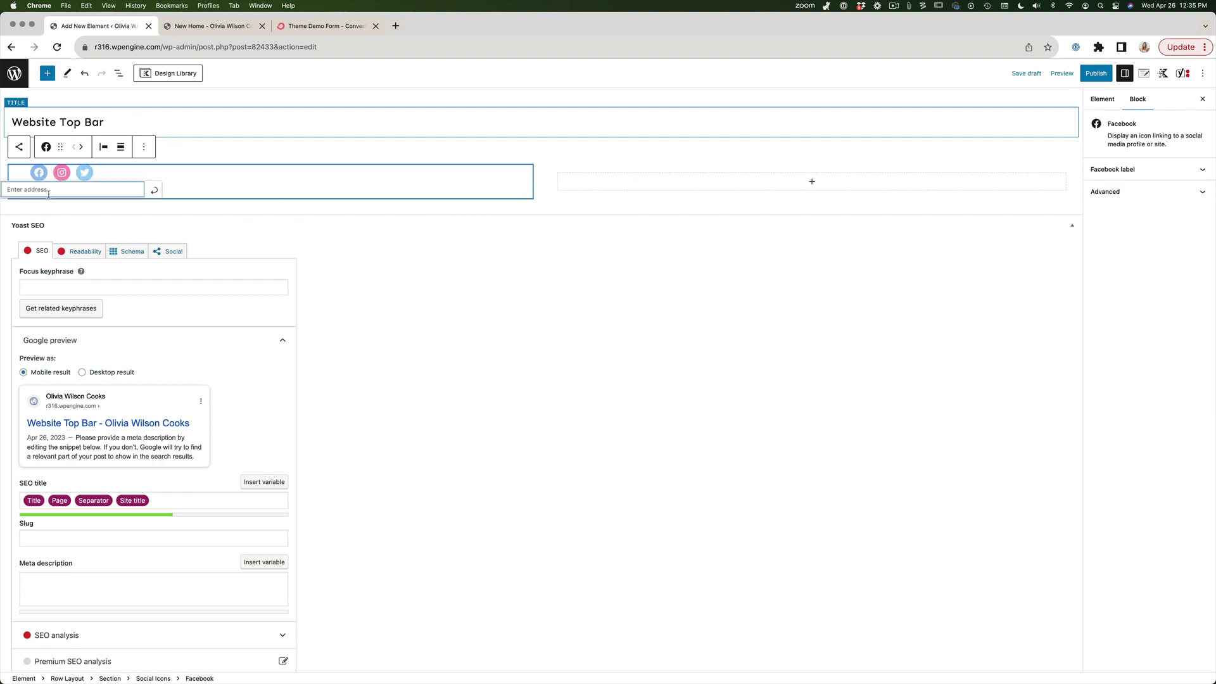
type("facebook.com")
left_click(154, 190)
left_click(61, 172)
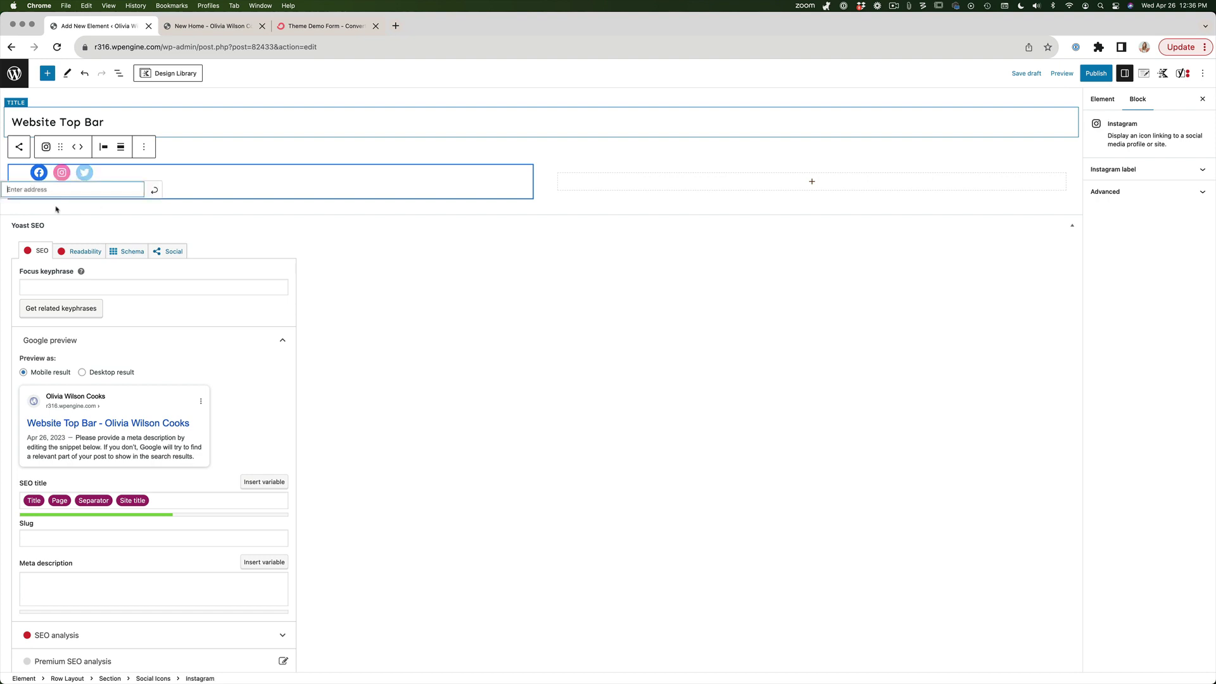
type("instagram.com")
left_click(153, 190)
left_click(84, 172)
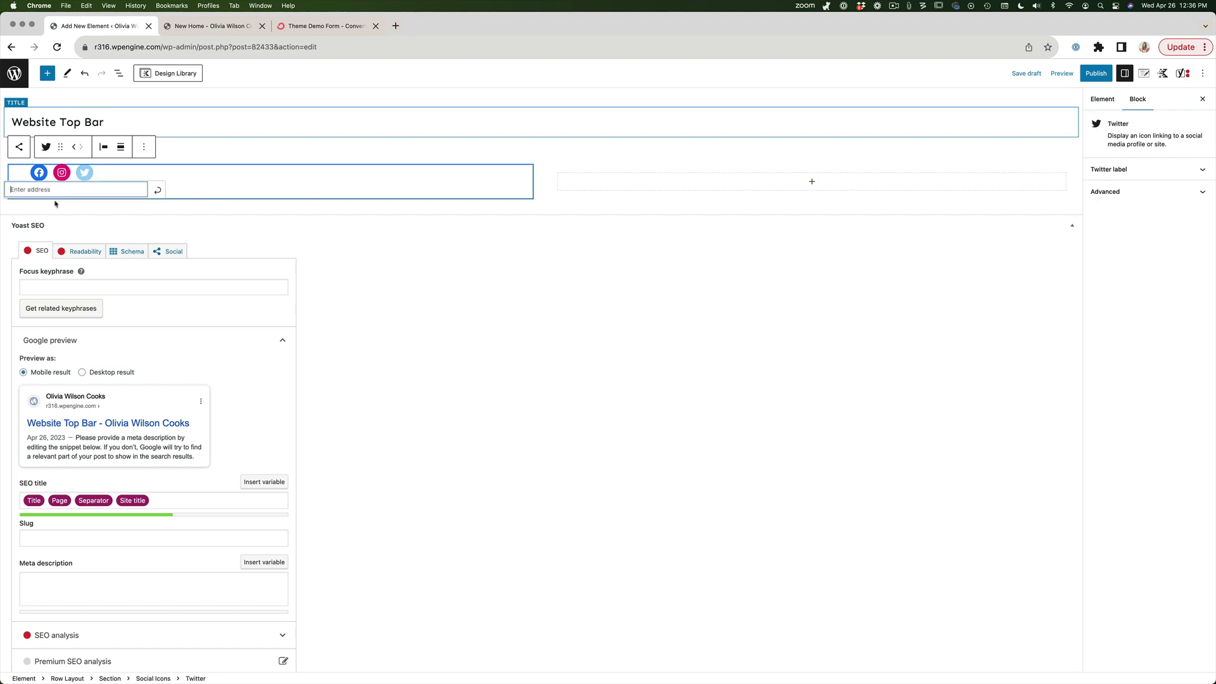
Step: Link the Twitter icon to twitter.com, then select the Social Icons block
type("twitter.com")
left_click(158, 190)
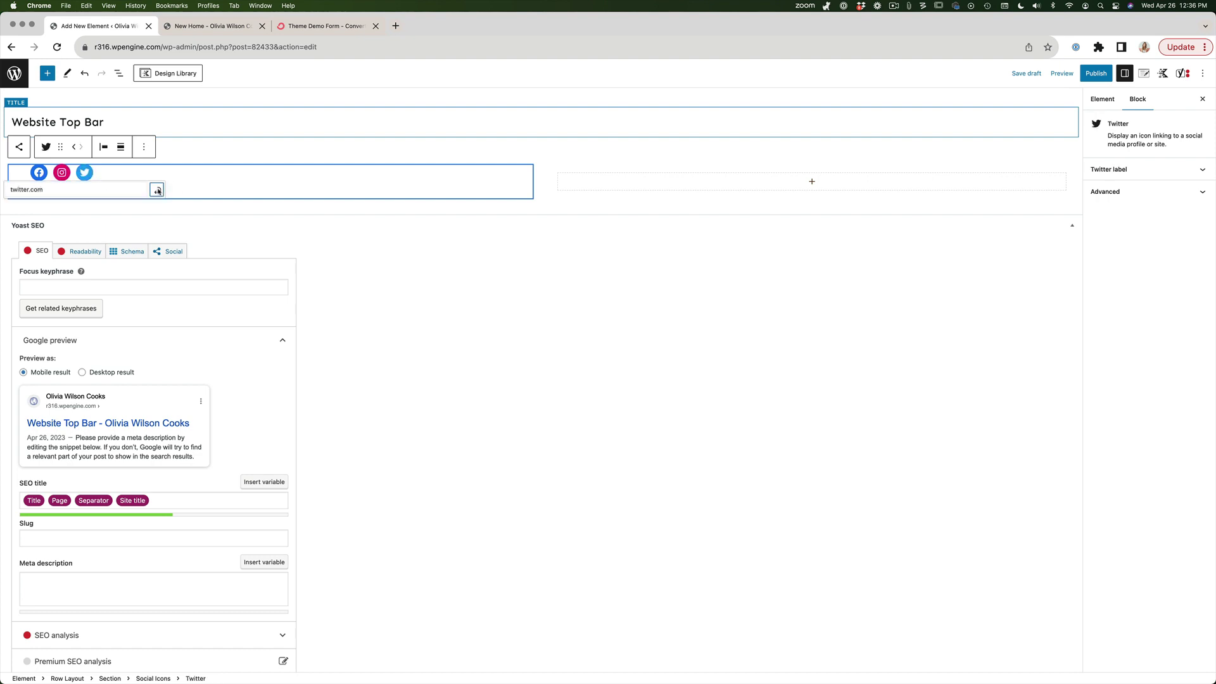
left_click(119, 73)
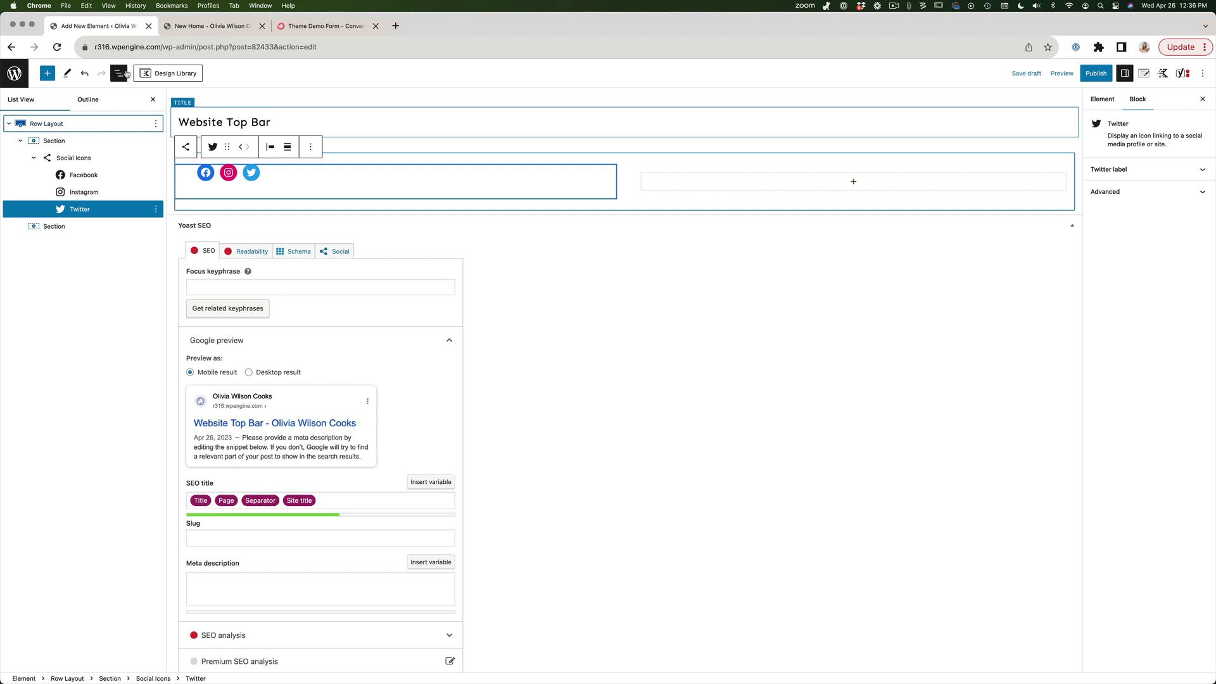
left_click(71, 159)
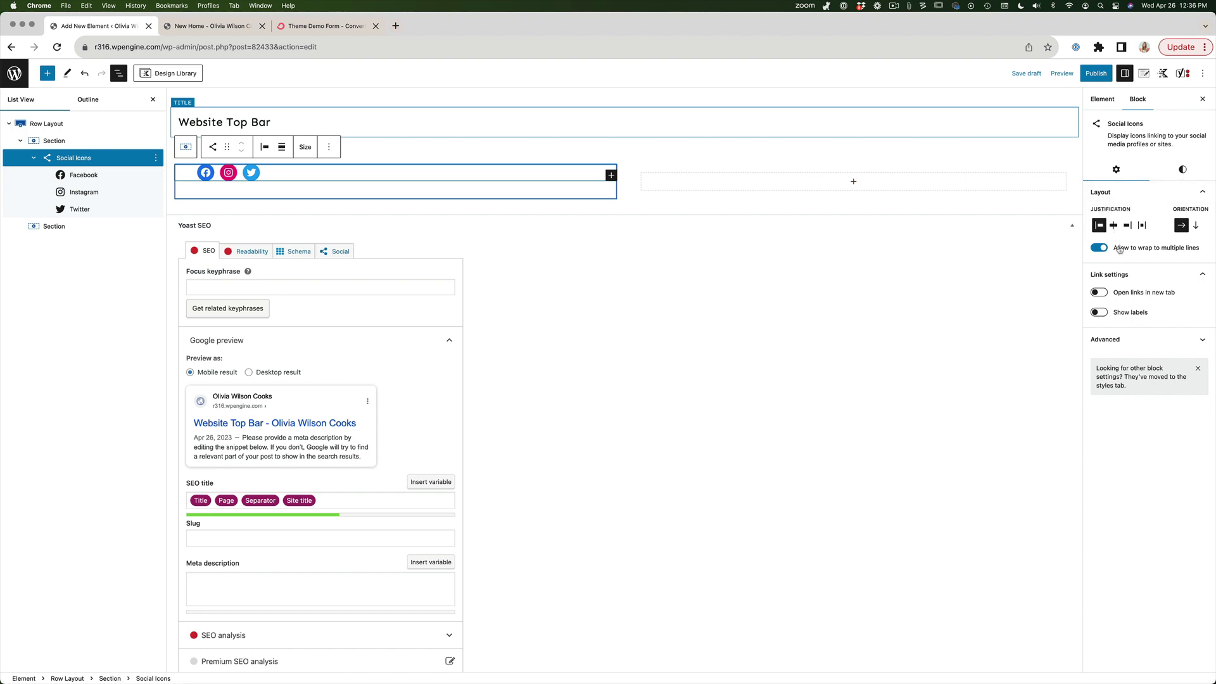
Step: Style the social icons white with the Logos Only style
left_click(1176, 169)
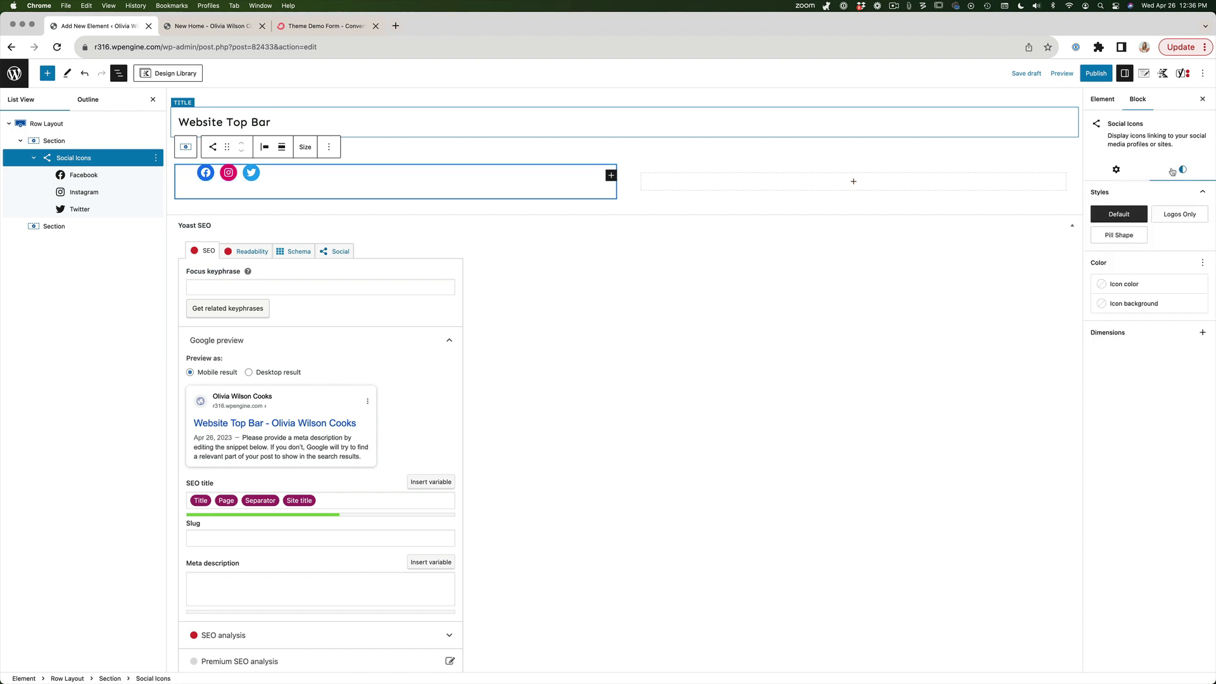
left_click(1128, 286)
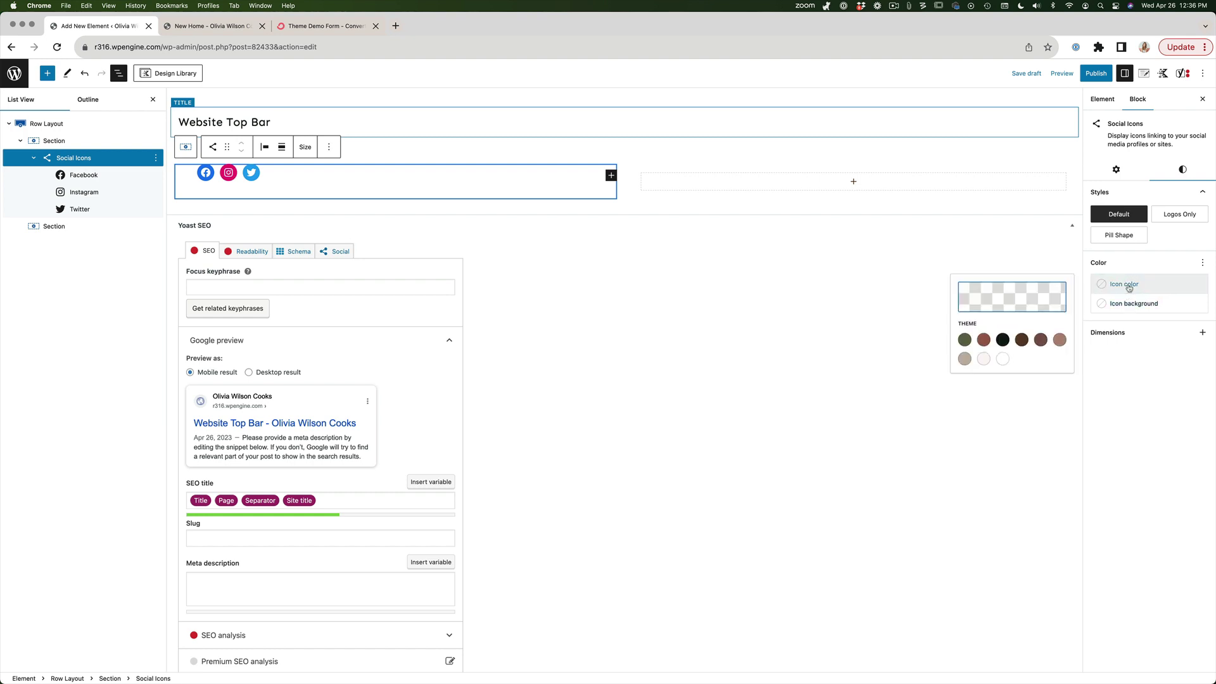
left_click(1002, 359)
left_click(1142, 373)
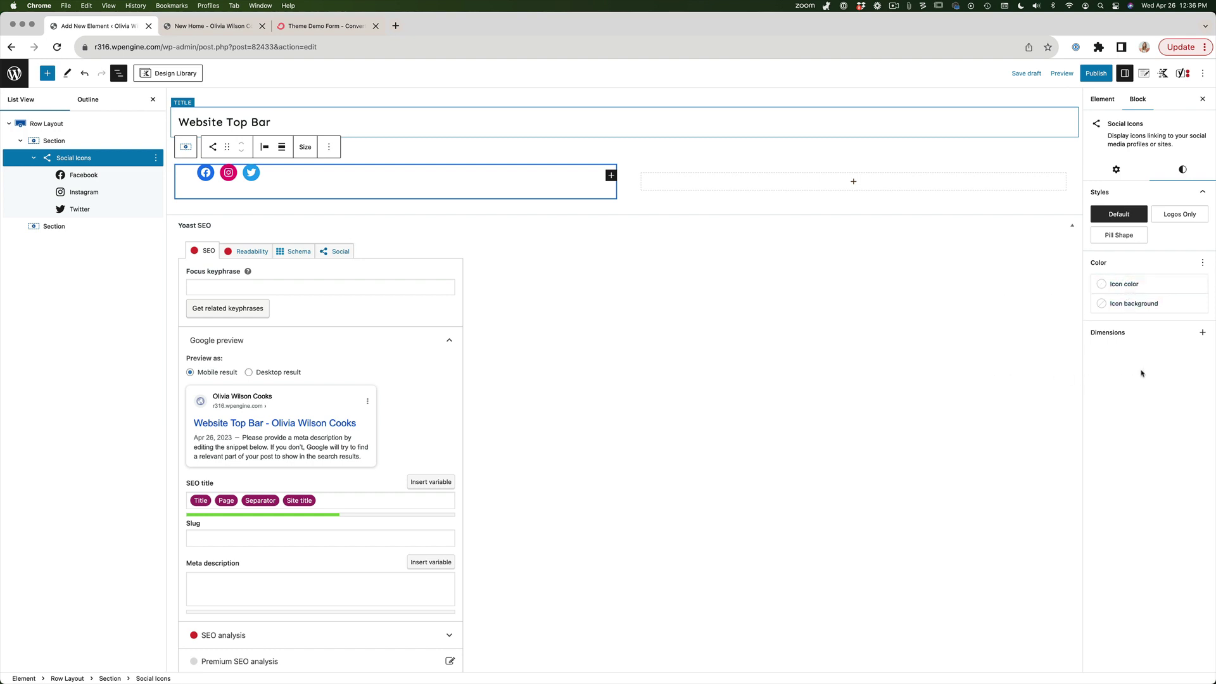
left_click(1171, 214)
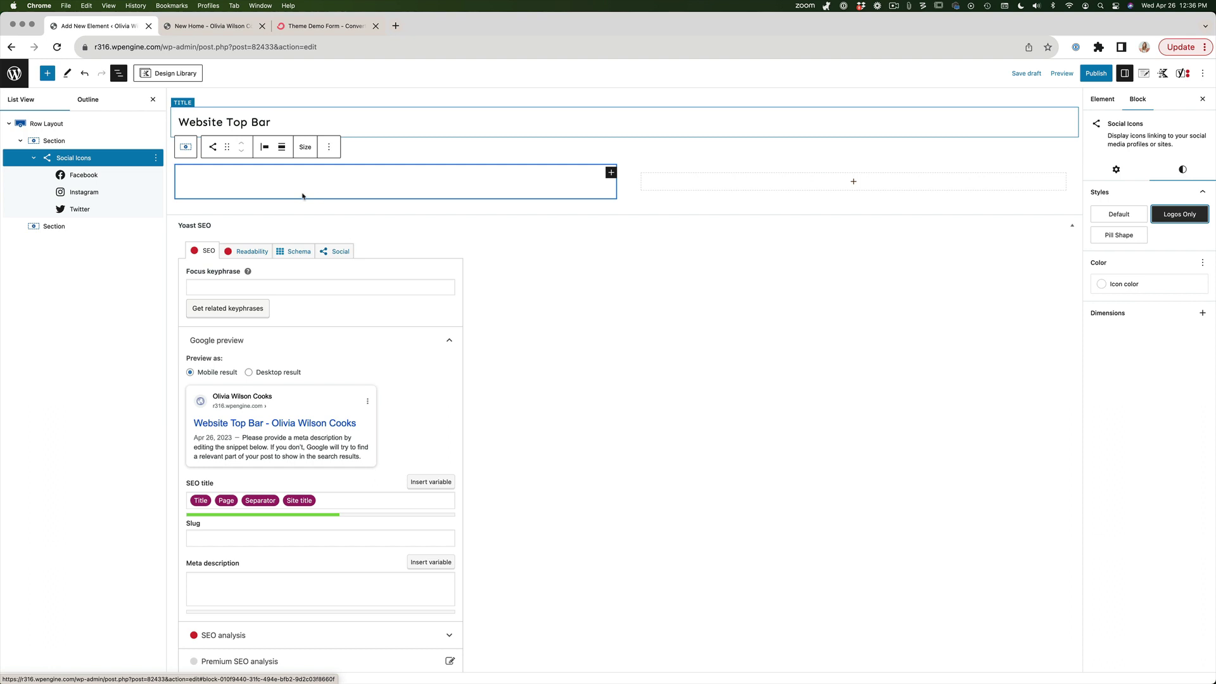
left_click(74, 127)
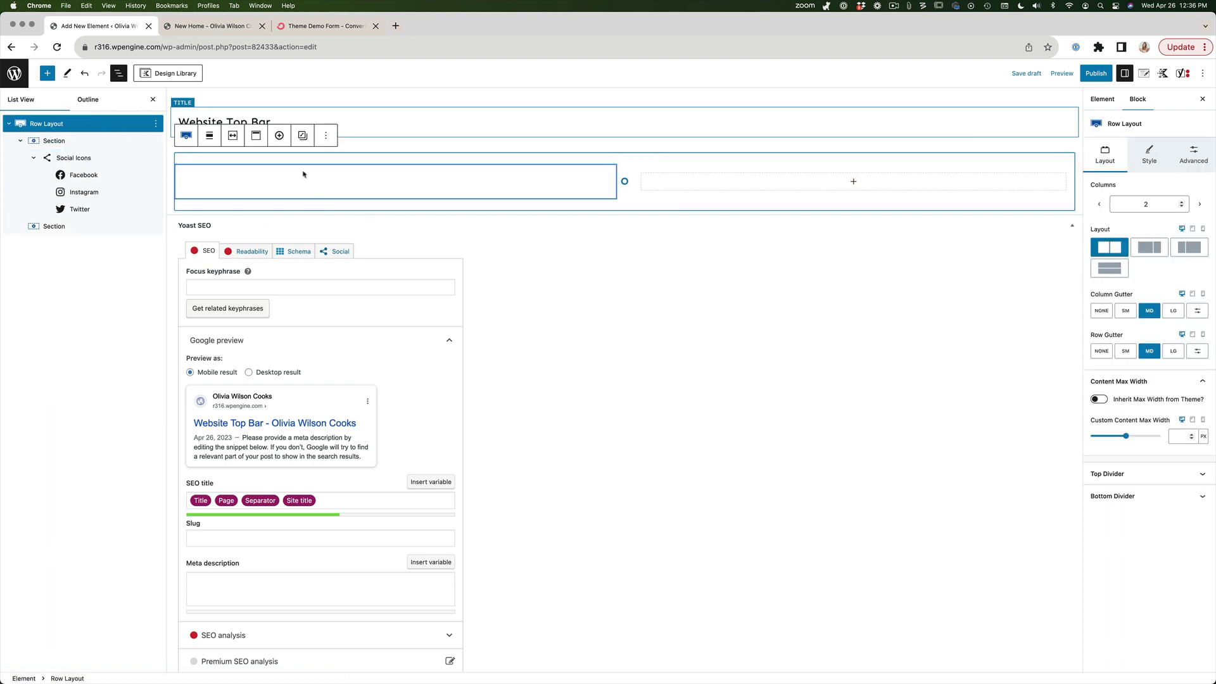
Step: Give the top bar row the first swatch, a dark olive-green background colour
left_click(1149, 154)
left_click(1201, 252)
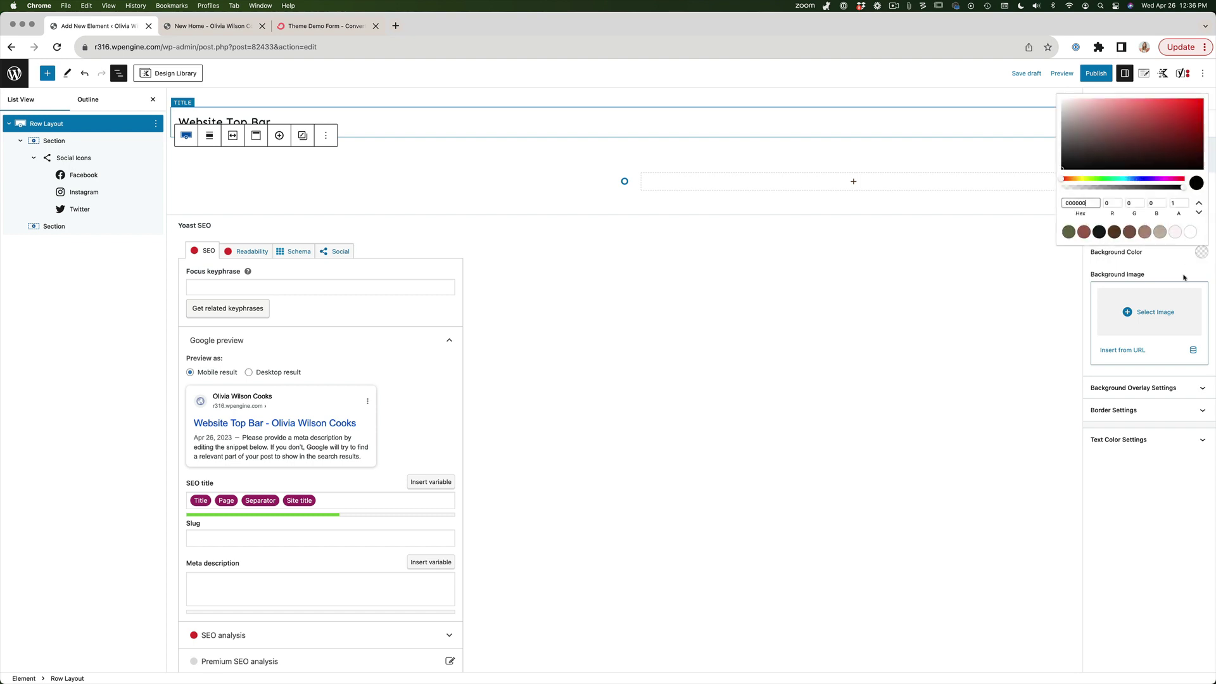
left_click(1068, 231)
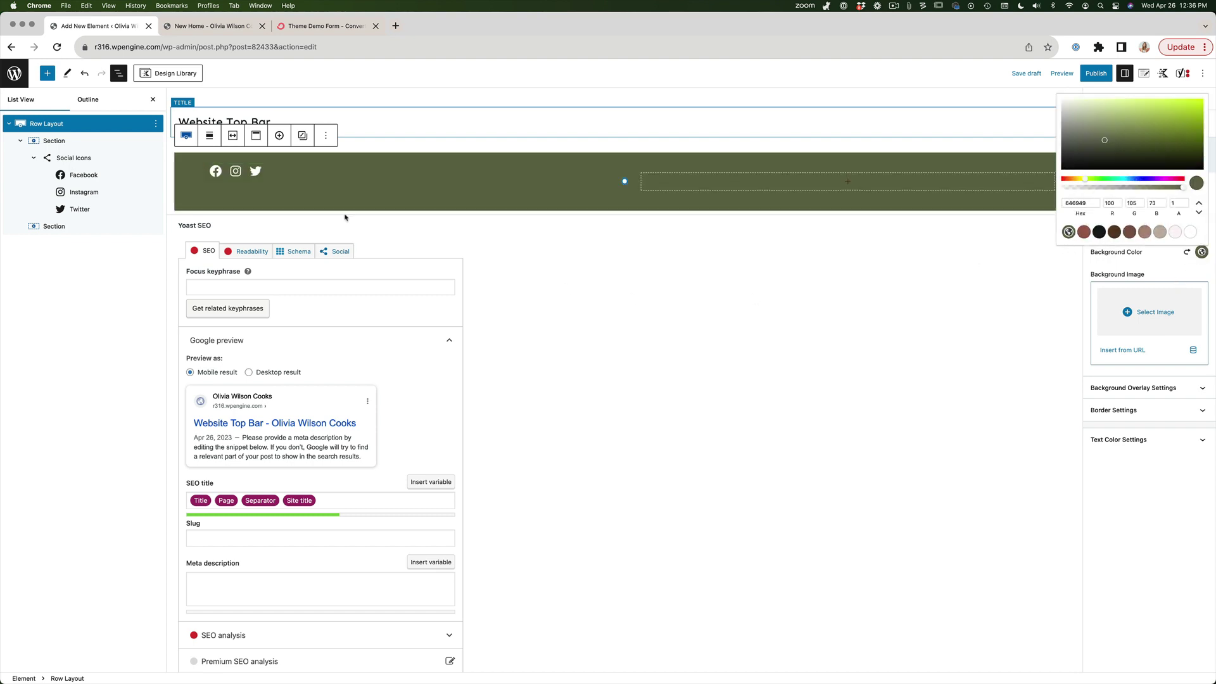
left_click(61, 125)
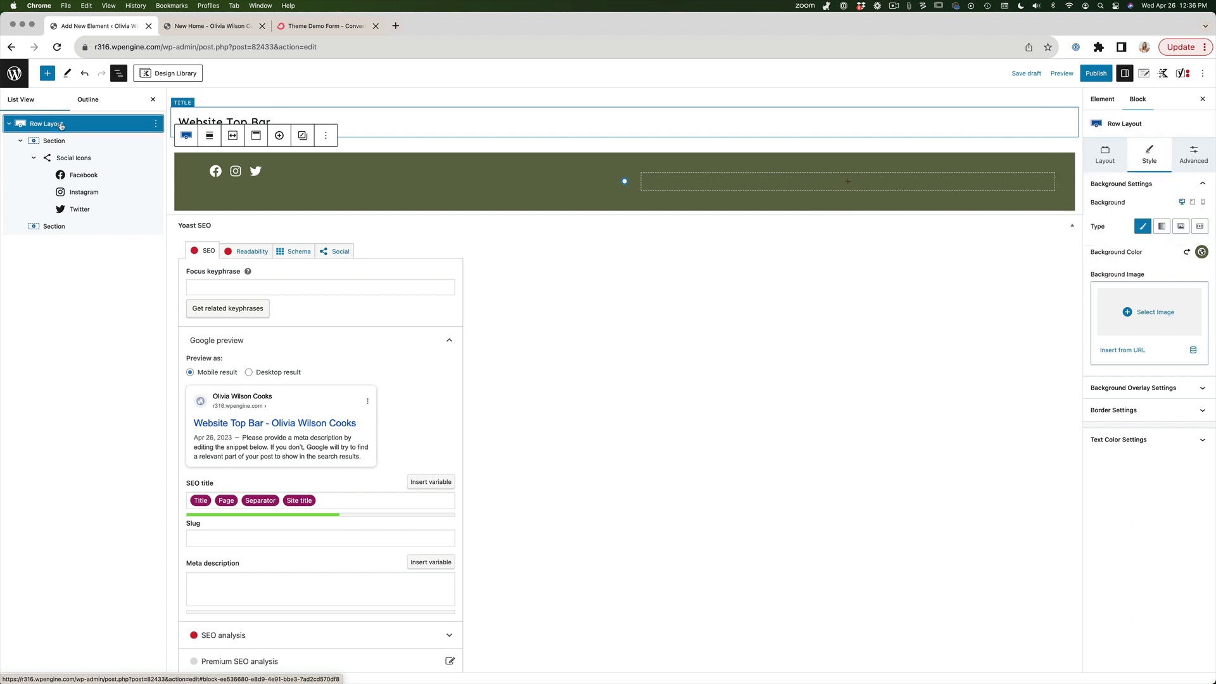
Step: Set the row's vertical alignment to Align Middle
left_click(256, 135)
left_click(283, 185)
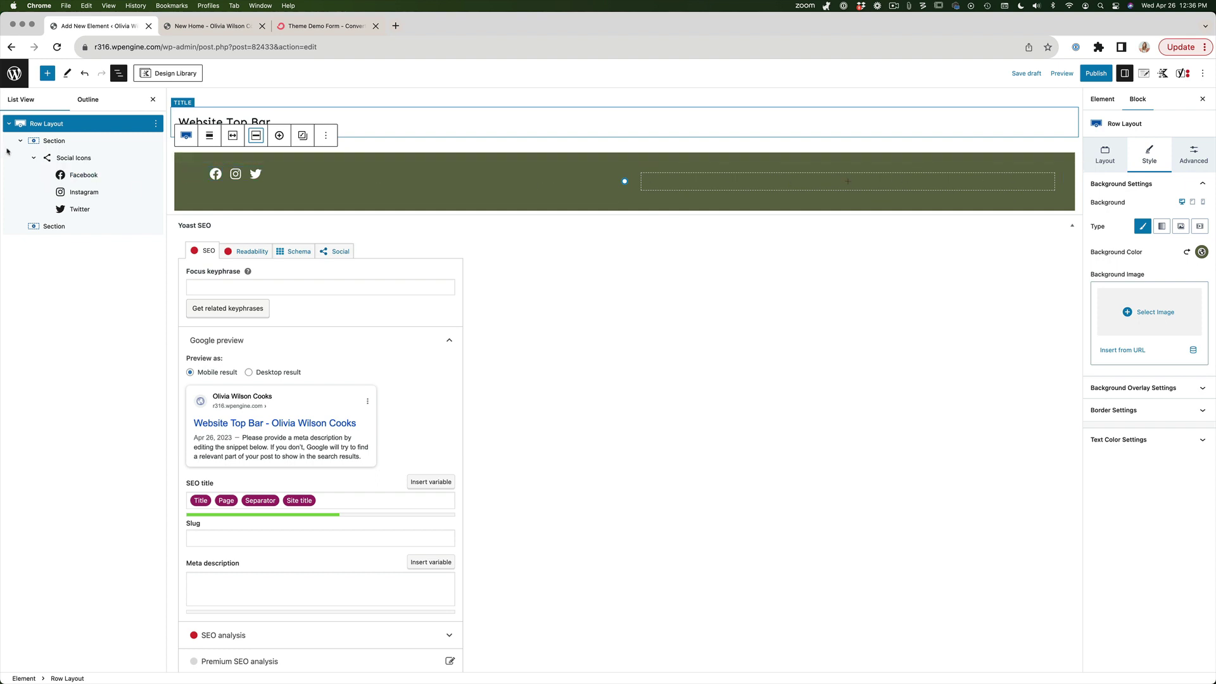
left_click(77, 160)
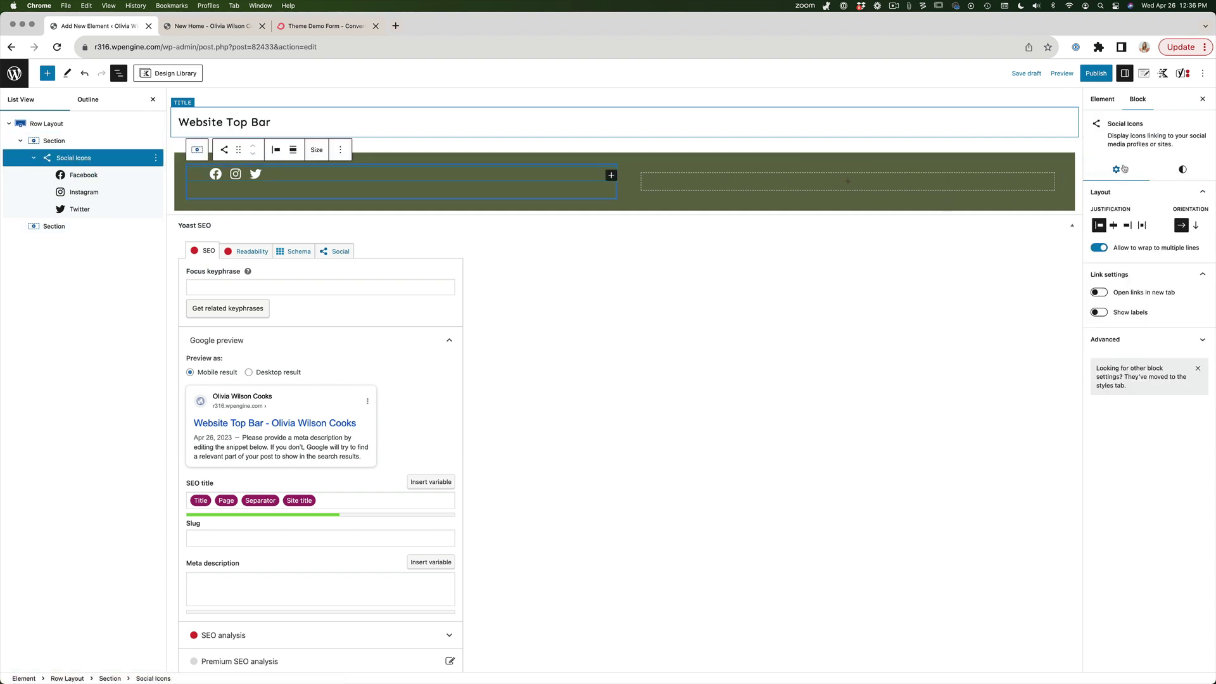
left_click(1182, 171)
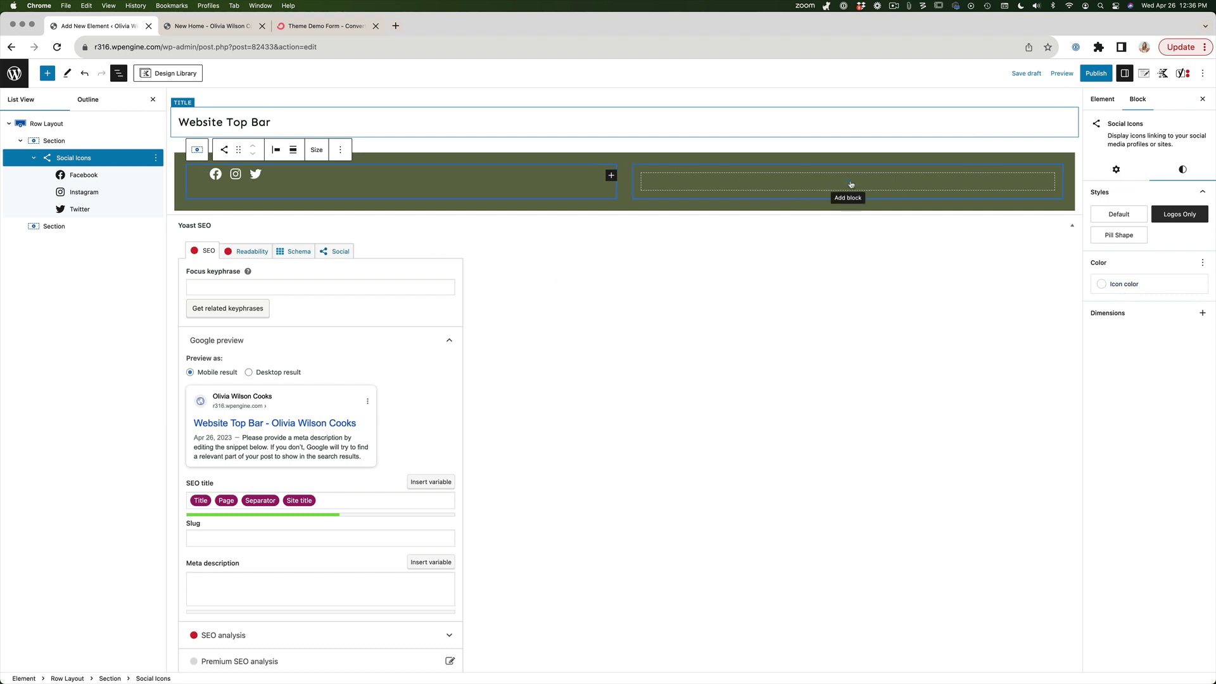
Step: Add a 'Gain Access to our Freebie Library' paragraph in the right column, plus an empty paragraph below
left_click(850, 184)
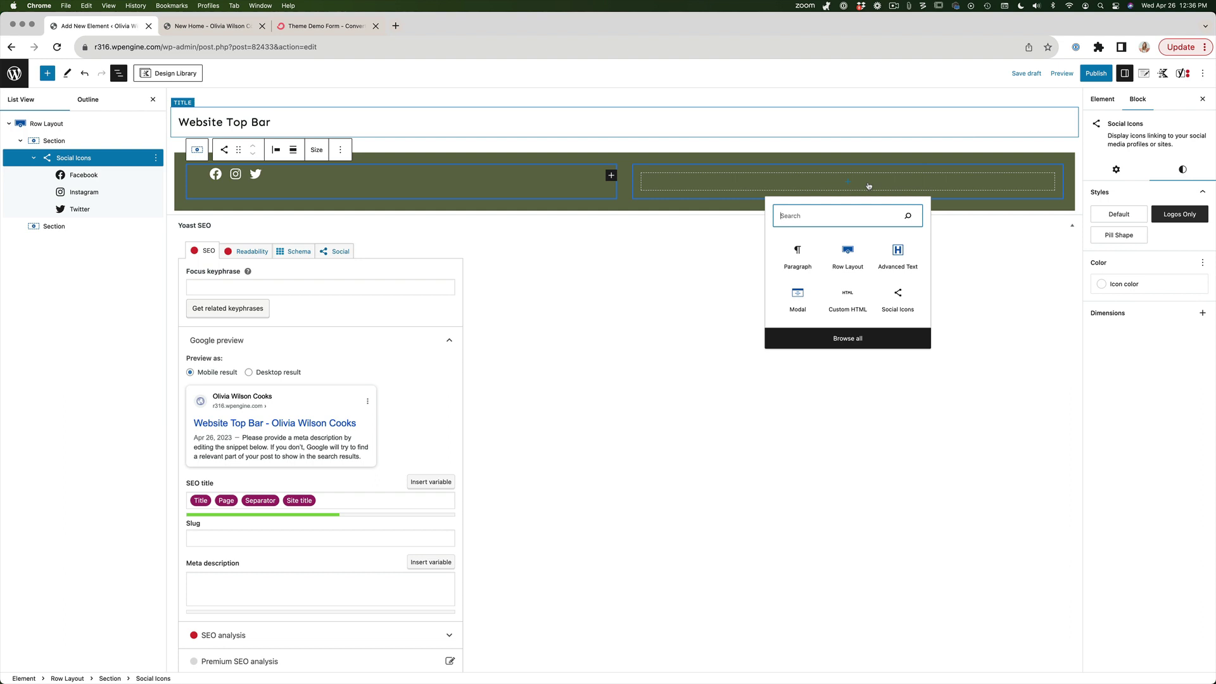
left_click(797, 255)
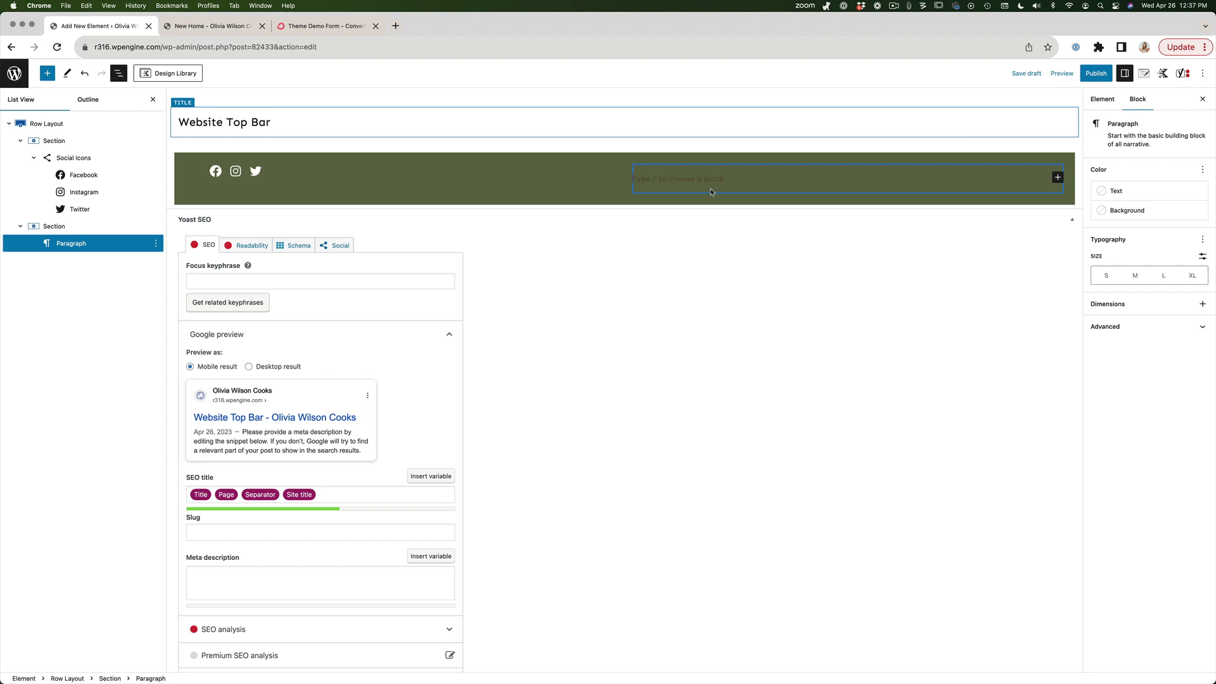
type("Goin")
key("Return")
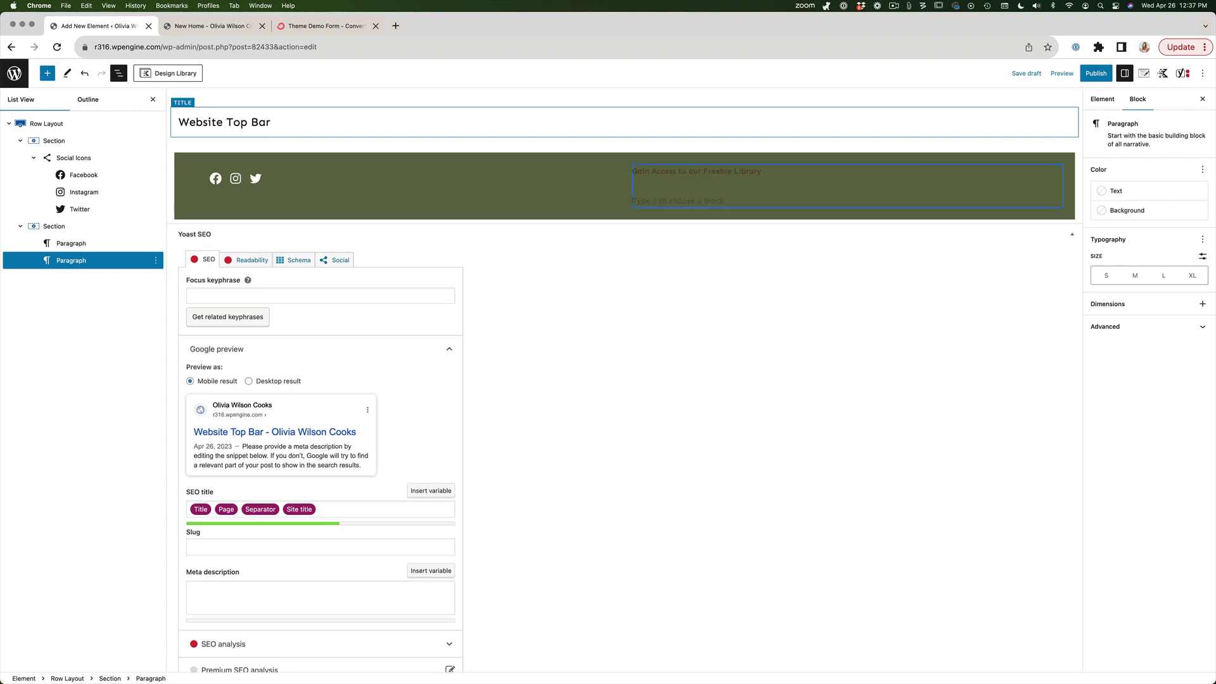
type("/")
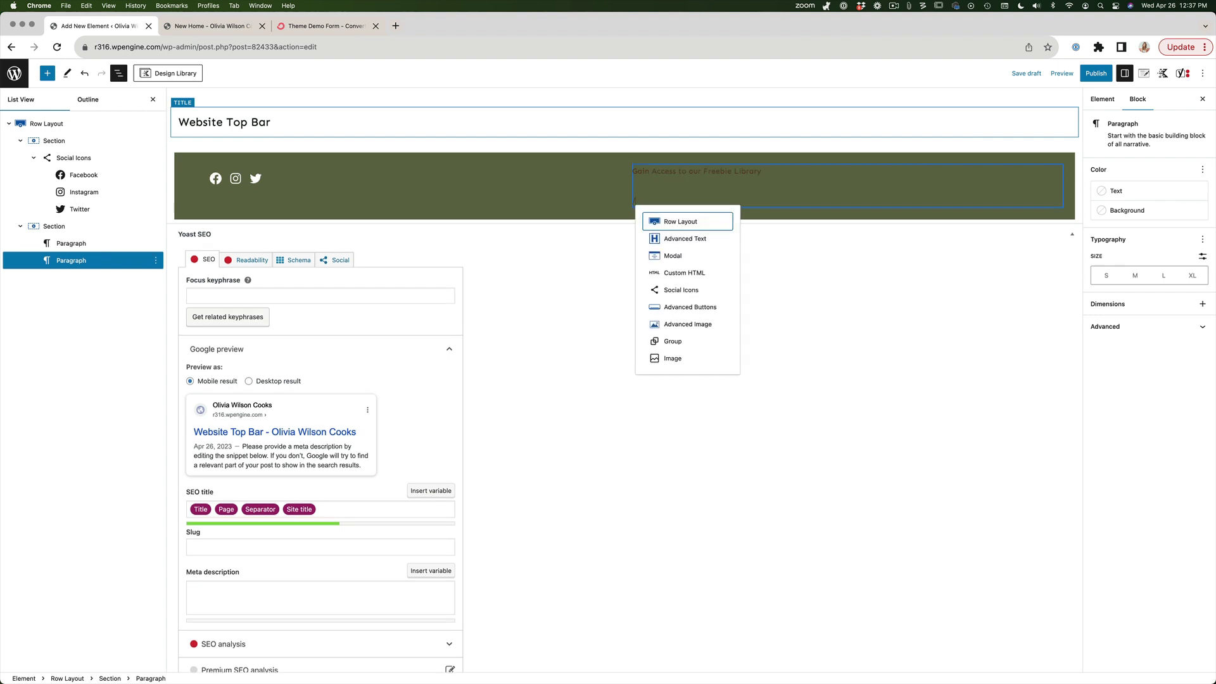
type("butt")
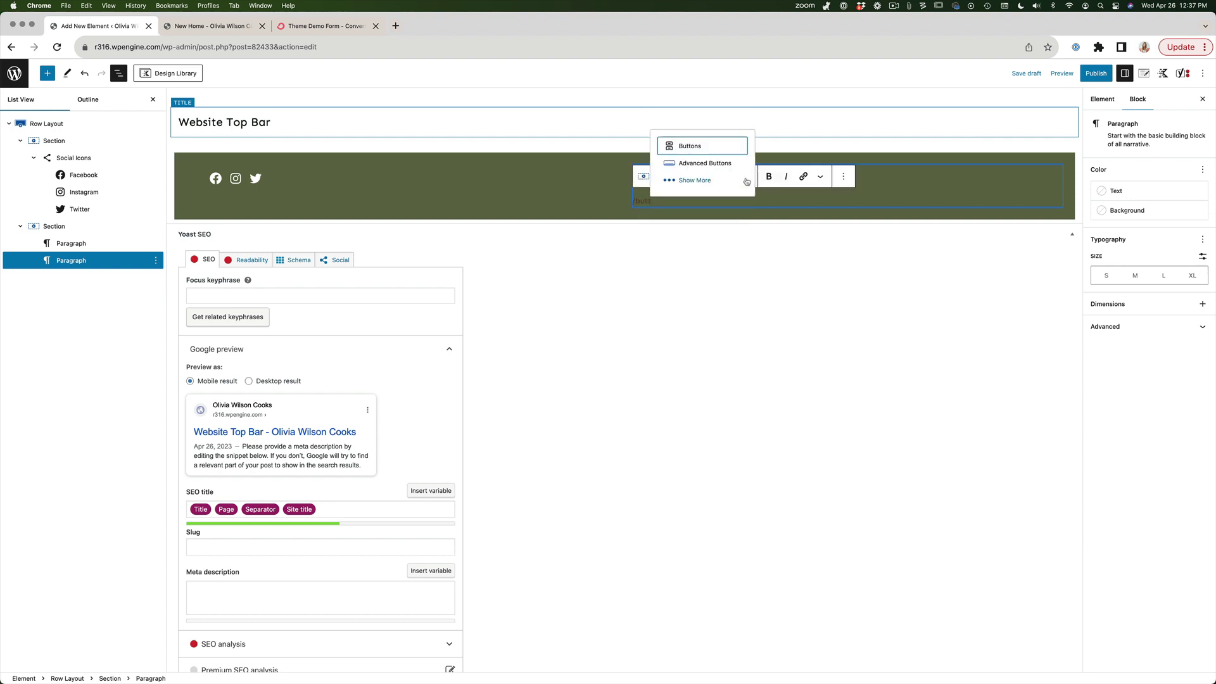
Step: Insert an Advanced Buttons block reading 'Get Access Now!' that inherits the Theme button style
left_click(718, 166)
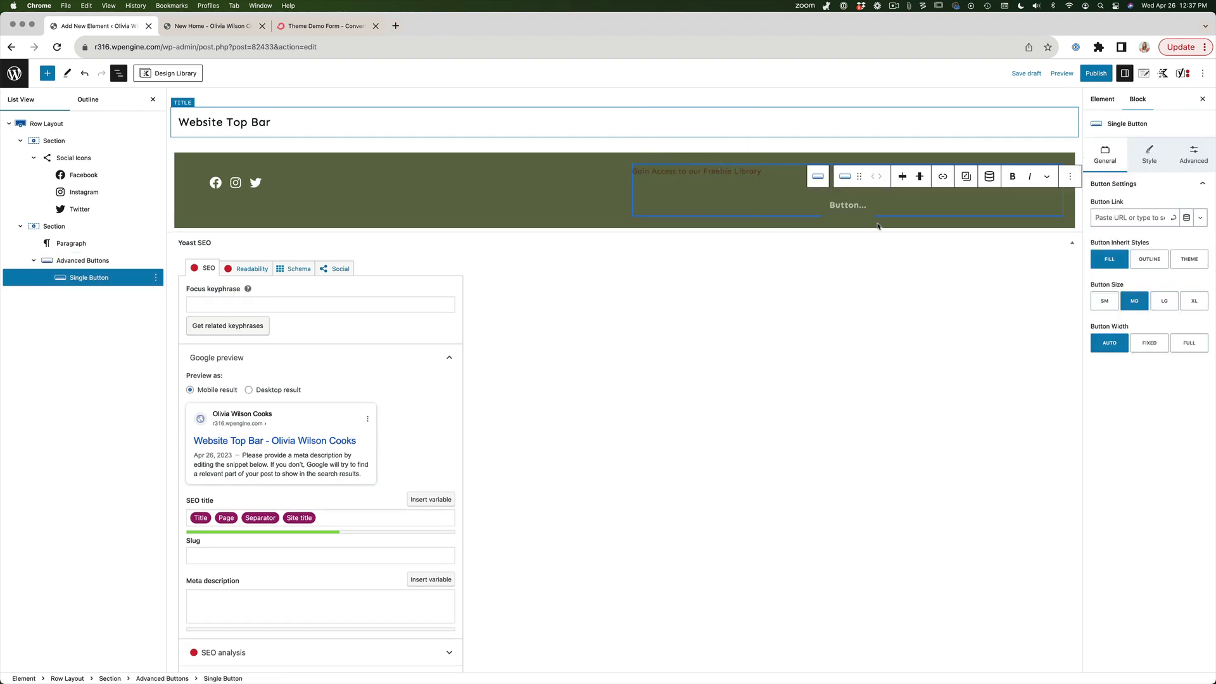
type("Get")
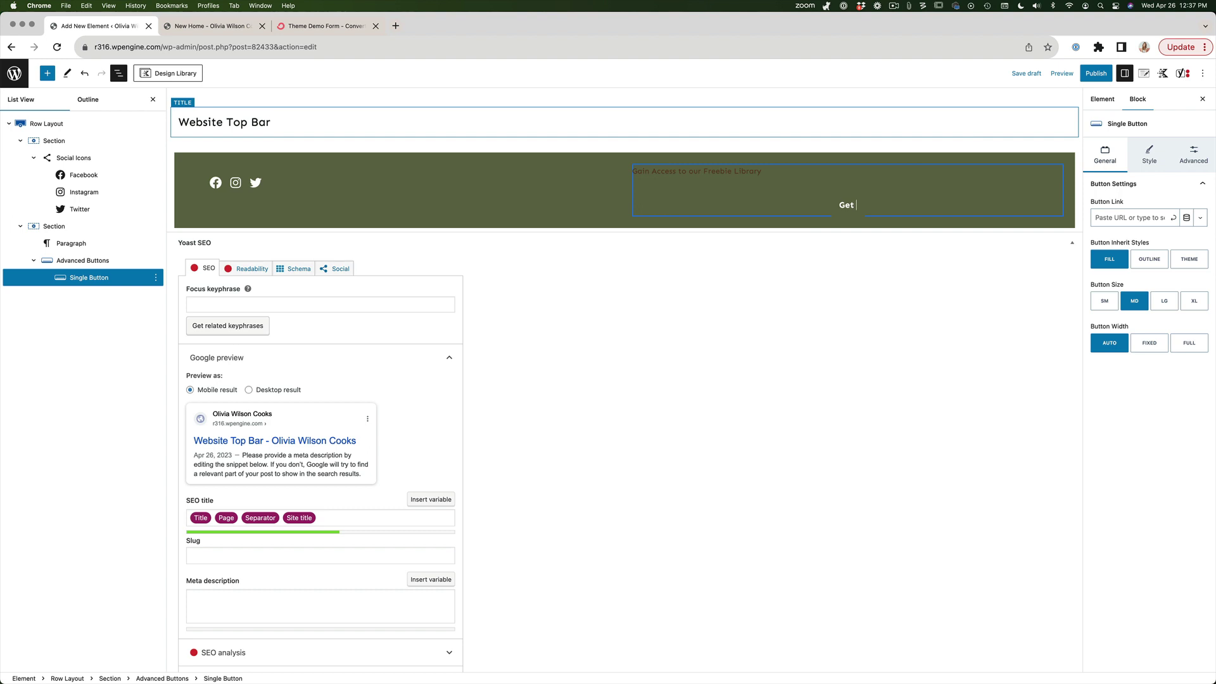
type(" Access Now!")
left_click(1182, 259)
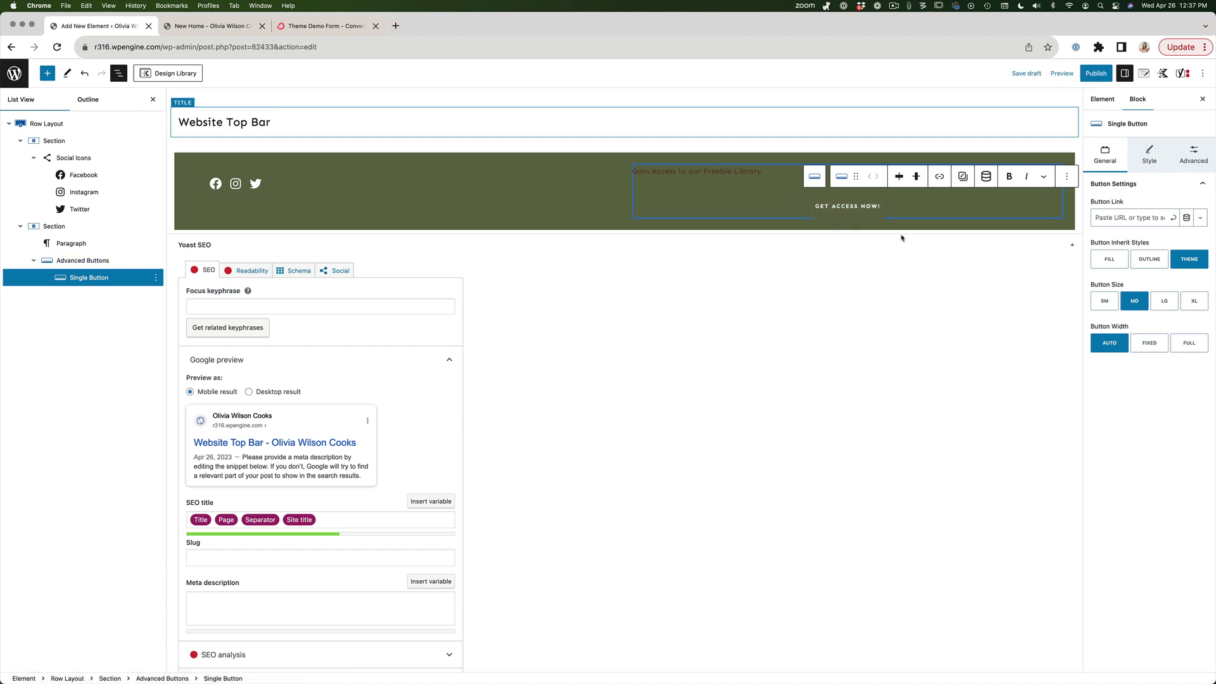
Step: Give the button a white background and dark text colour
left_click(1148, 152)
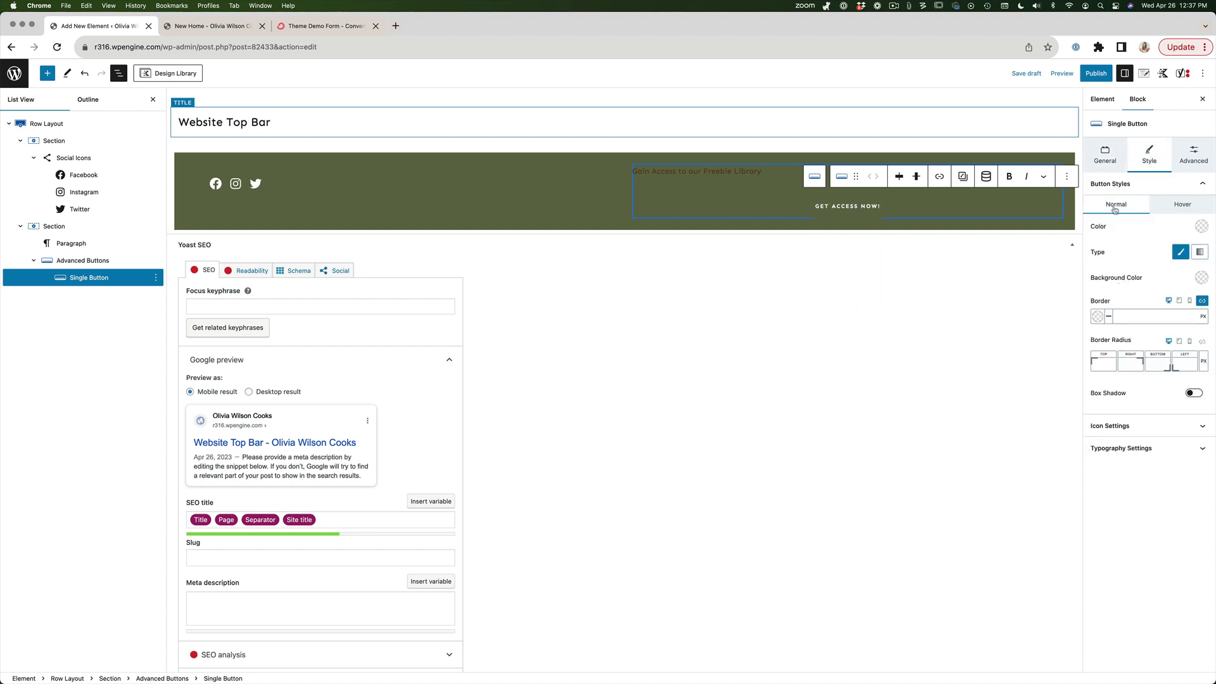
left_click(1200, 278)
left_click(1193, 259)
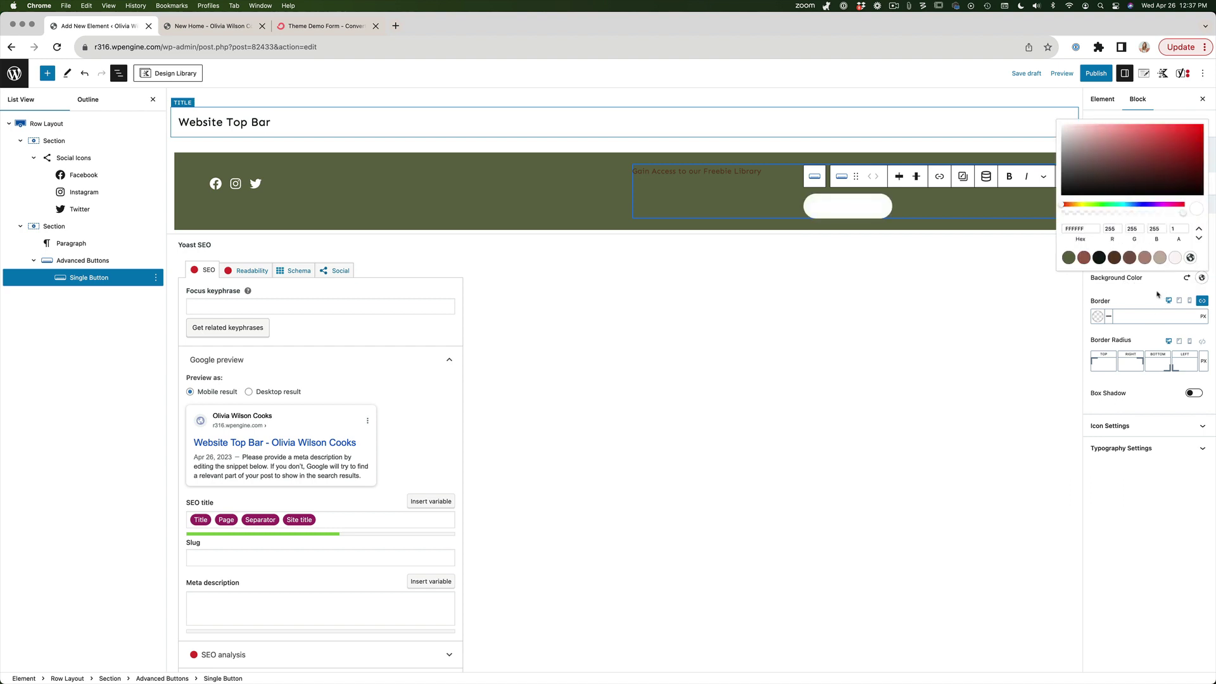
left_click(1161, 293)
left_click(1201, 226)
left_click(1097, 205)
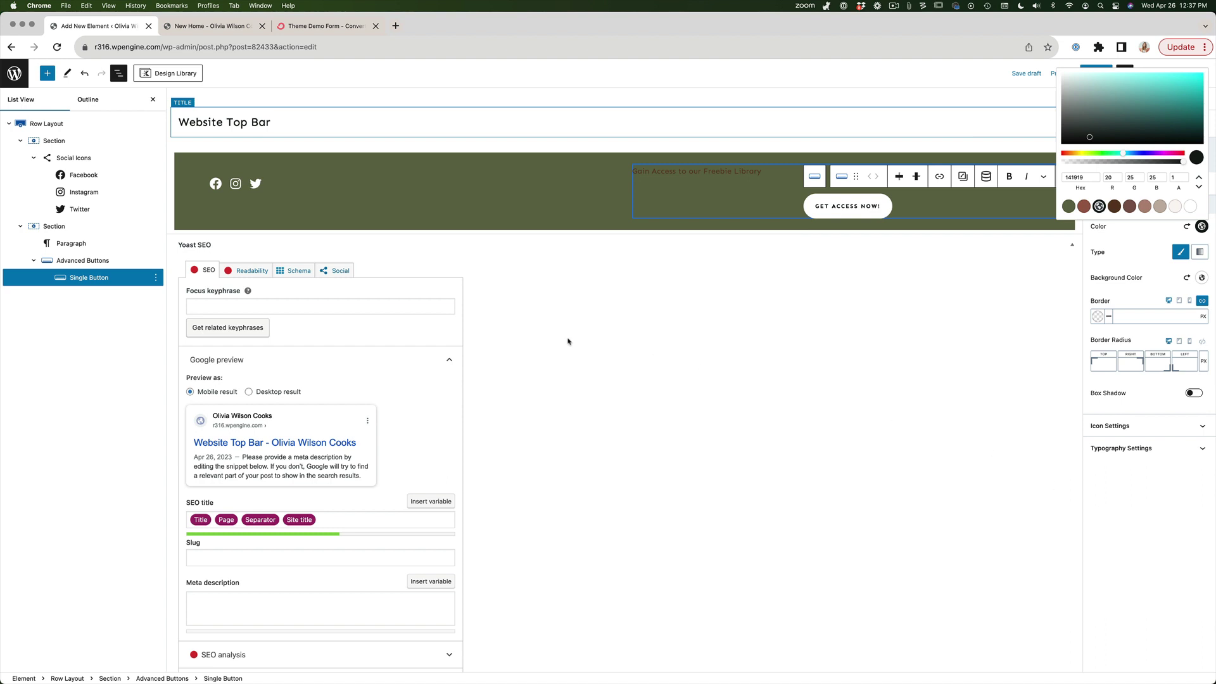
left_click(56, 226)
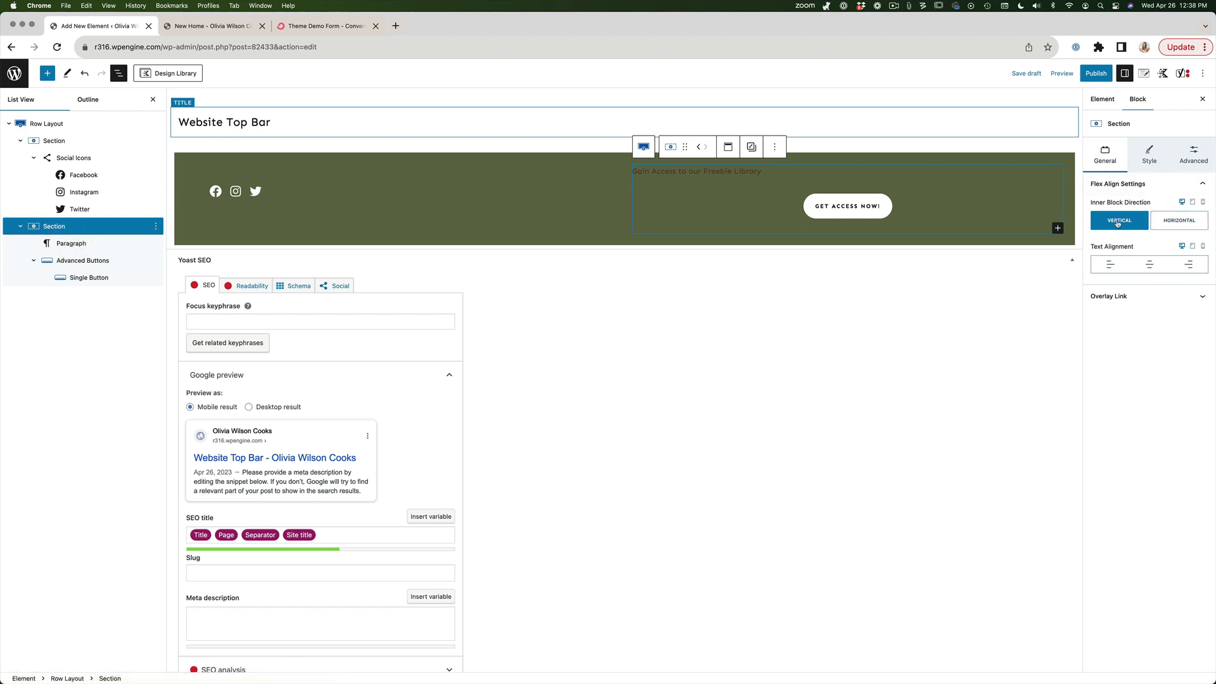
Step: Place the text and button side by side, set vertical alignment, and change the gutter to 20
left_click(1178, 222)
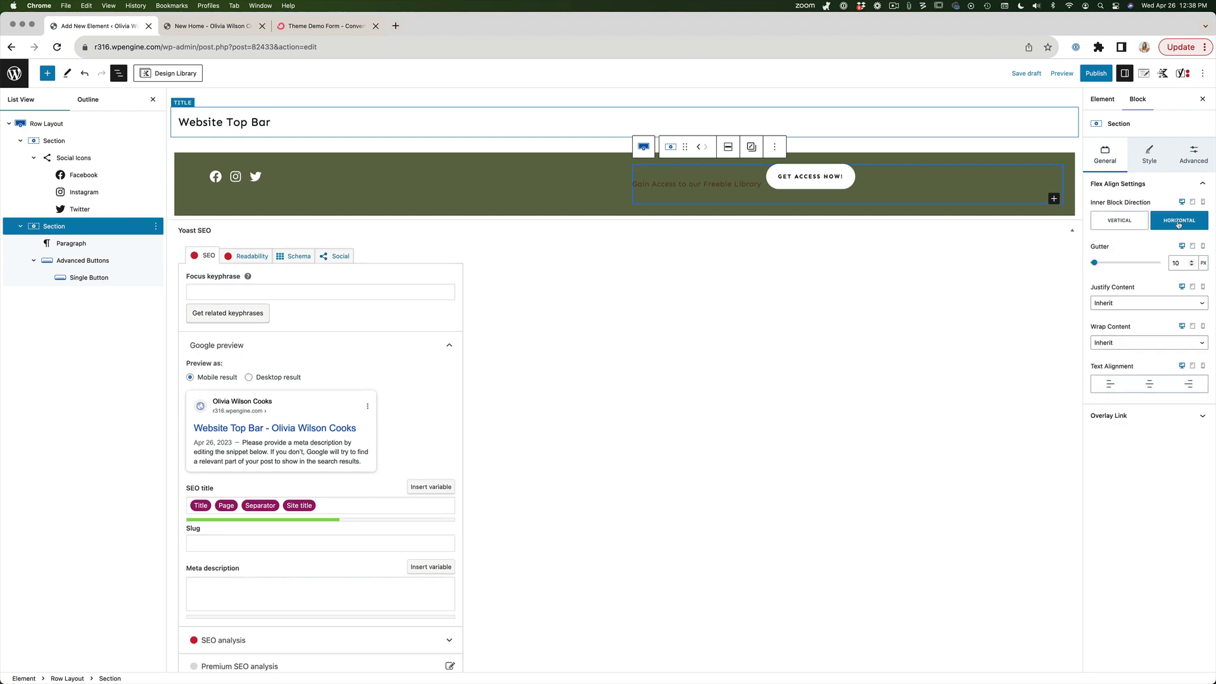
left_click(728, 147)
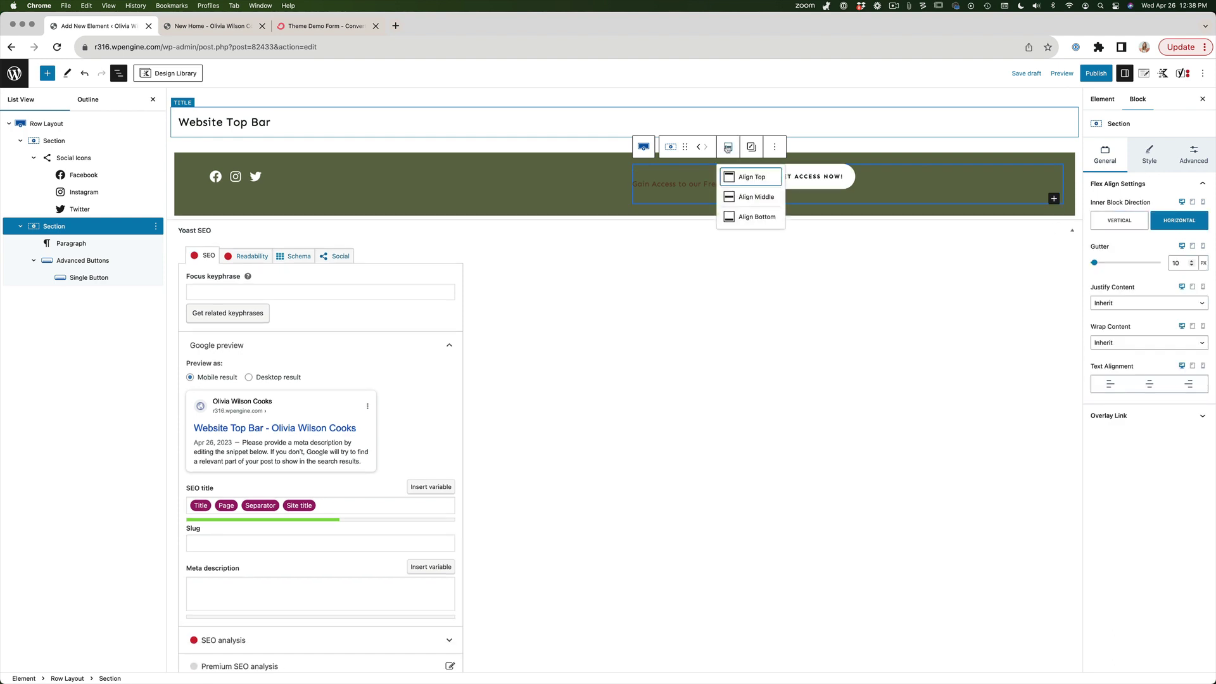
left_click(747, 198)
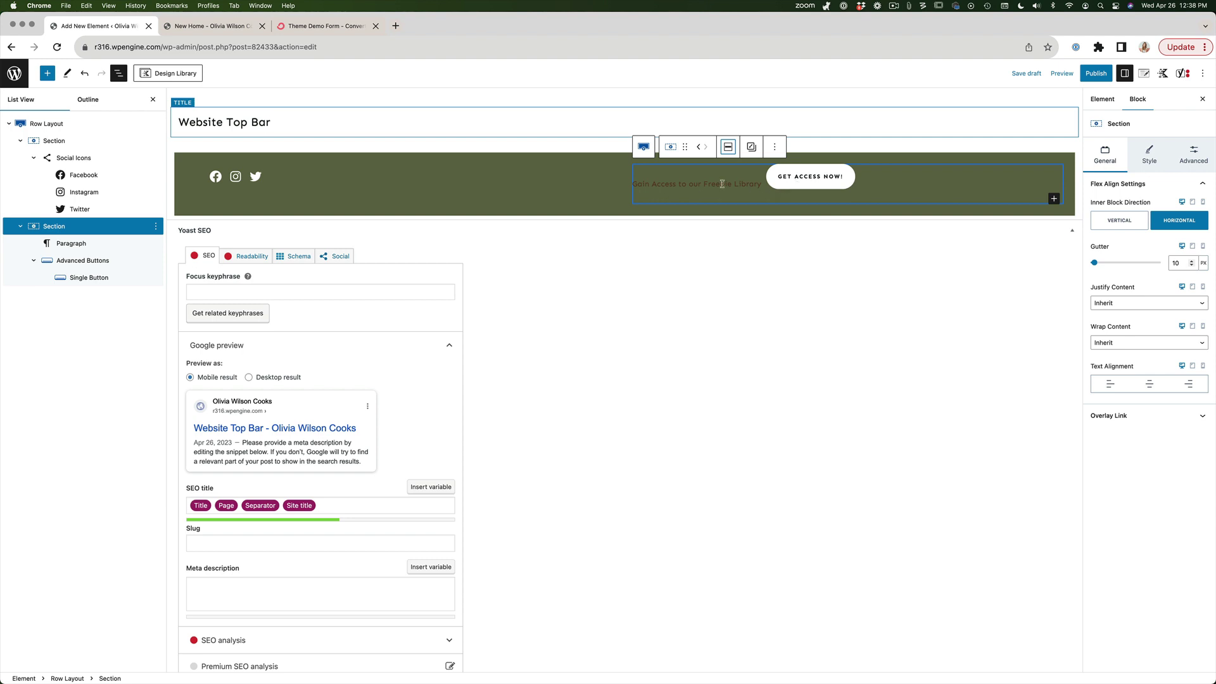
double_click(1172, 263)
type("20")
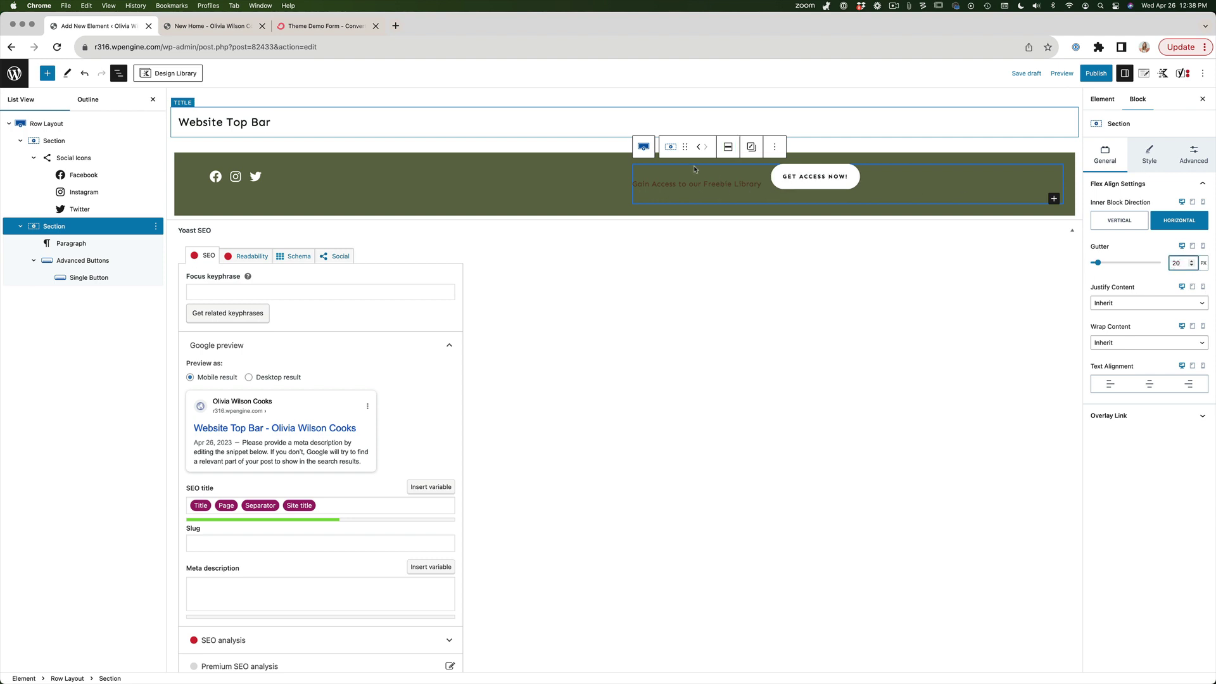
Step: Make the Gain Access paragraph text white
left_click(686, 186)
triple_click(674, 179)
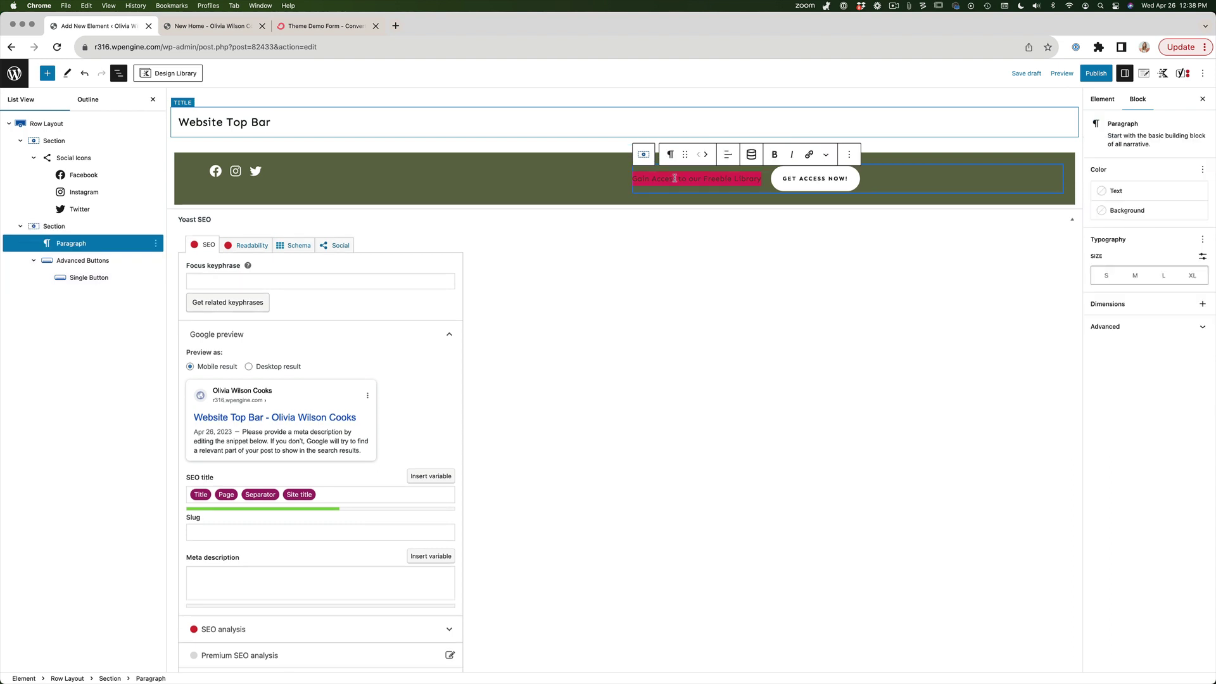
left_click(1117, 191)
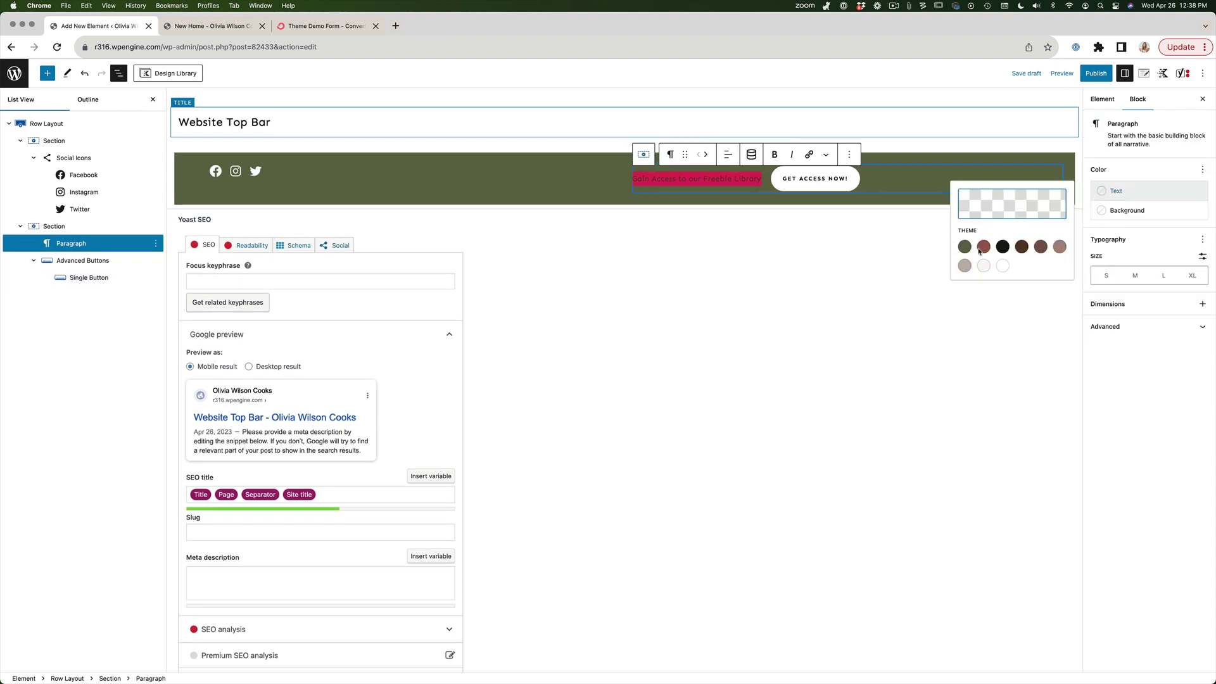
left_click(1005, 269)
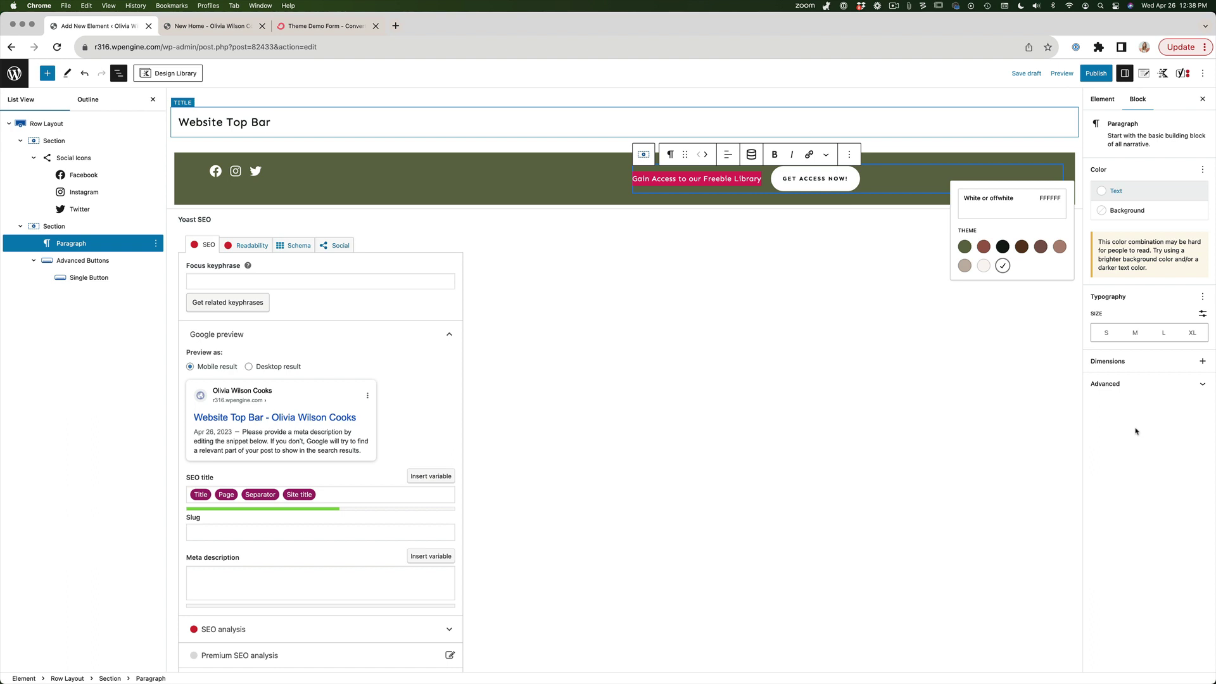
Step: Right-align the second section's text and button
left_click(74, 230)
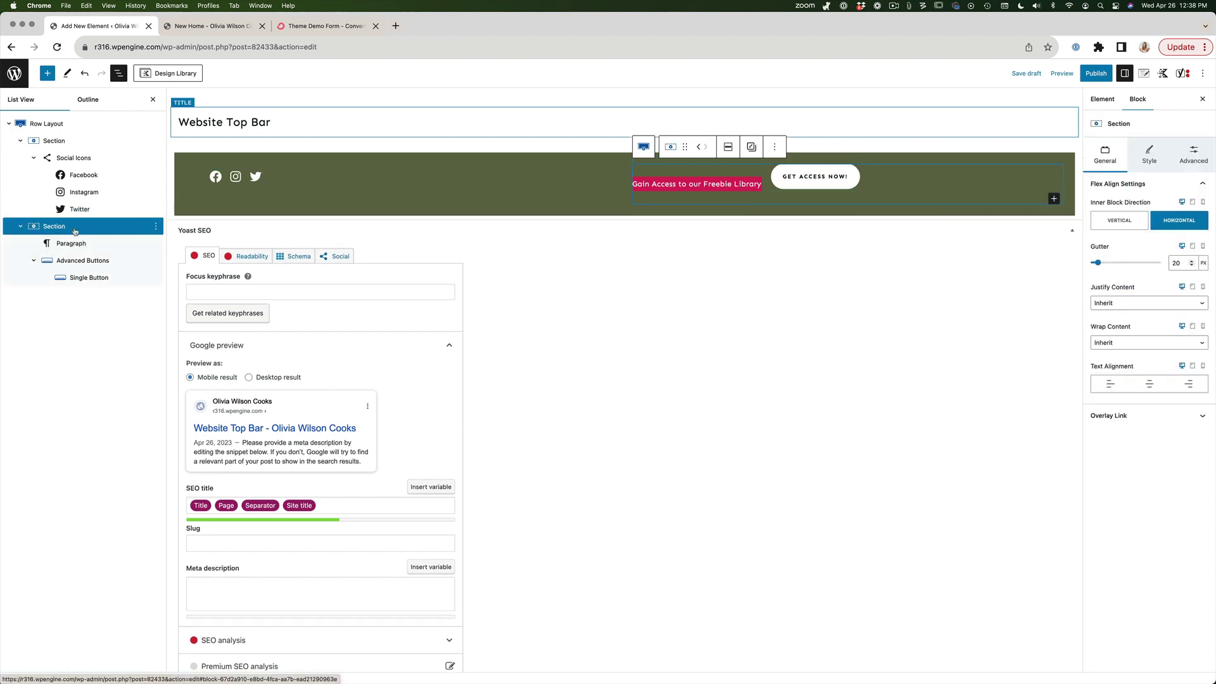
left_click(71, 244)
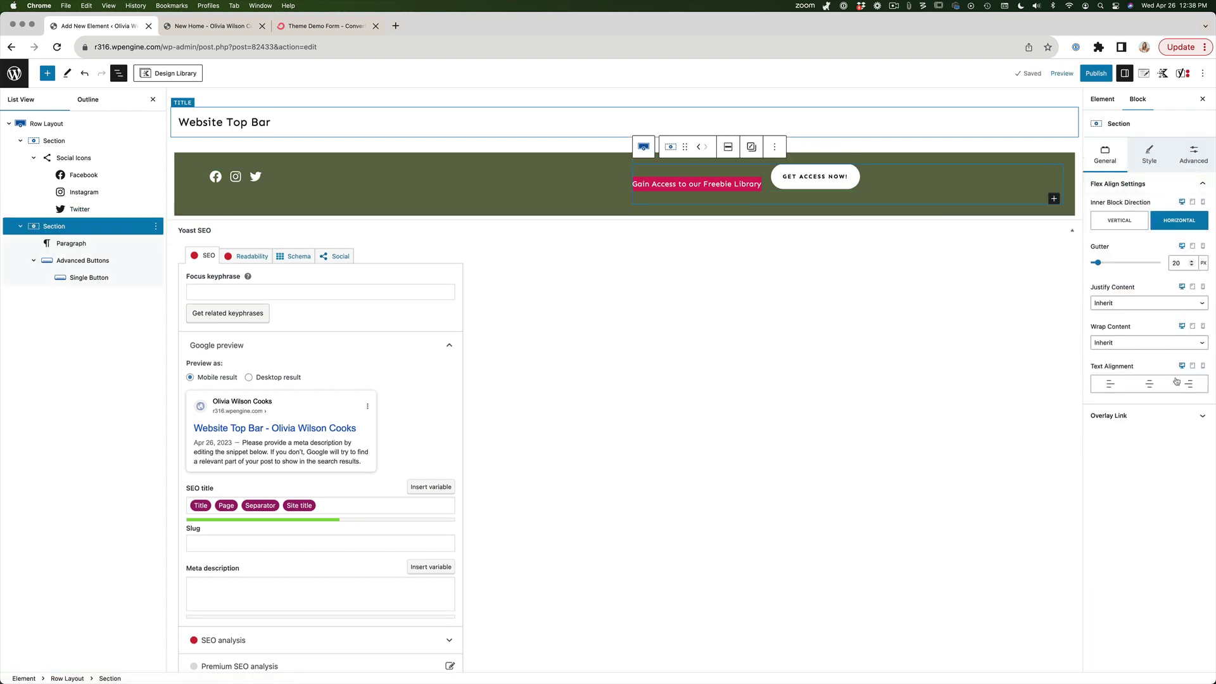
left_click(39, 226)
left_click(1183, 388)
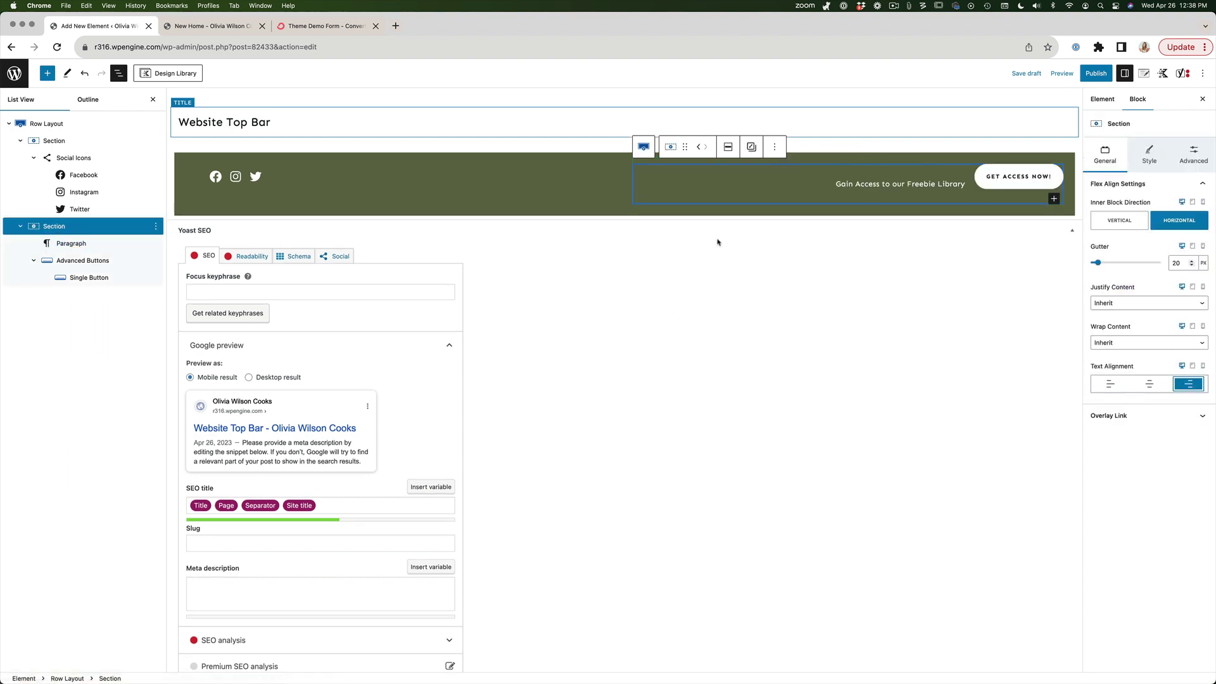
Step: Reduce the Row Layout's top and bottom padding from SM to XXS
left_click(46, 125)
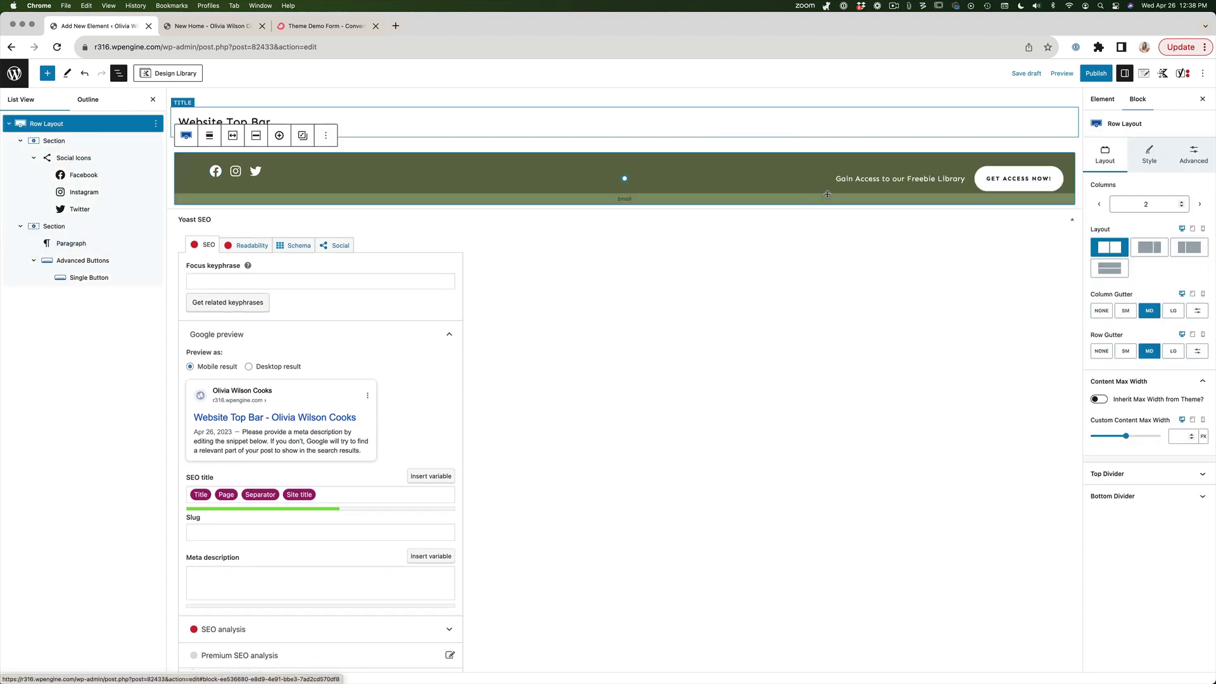
left_click(1193, 155)
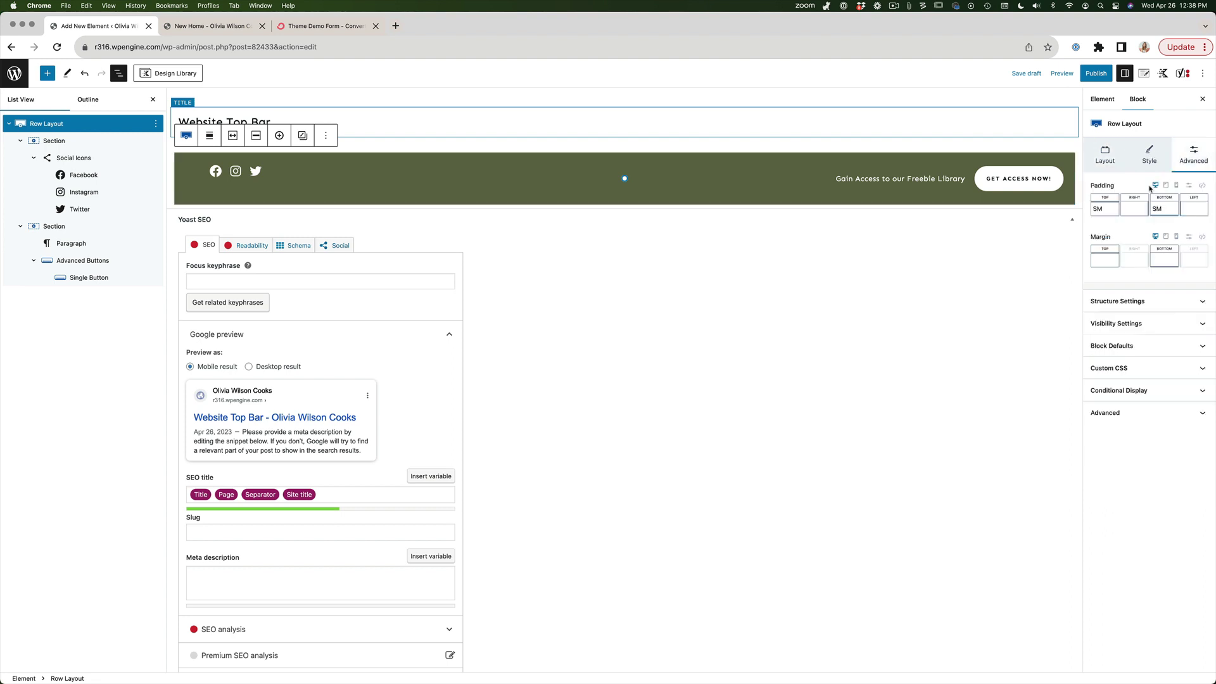
left_click(1104, 207)
left_click_drag(1020, 250, 1005, 250)
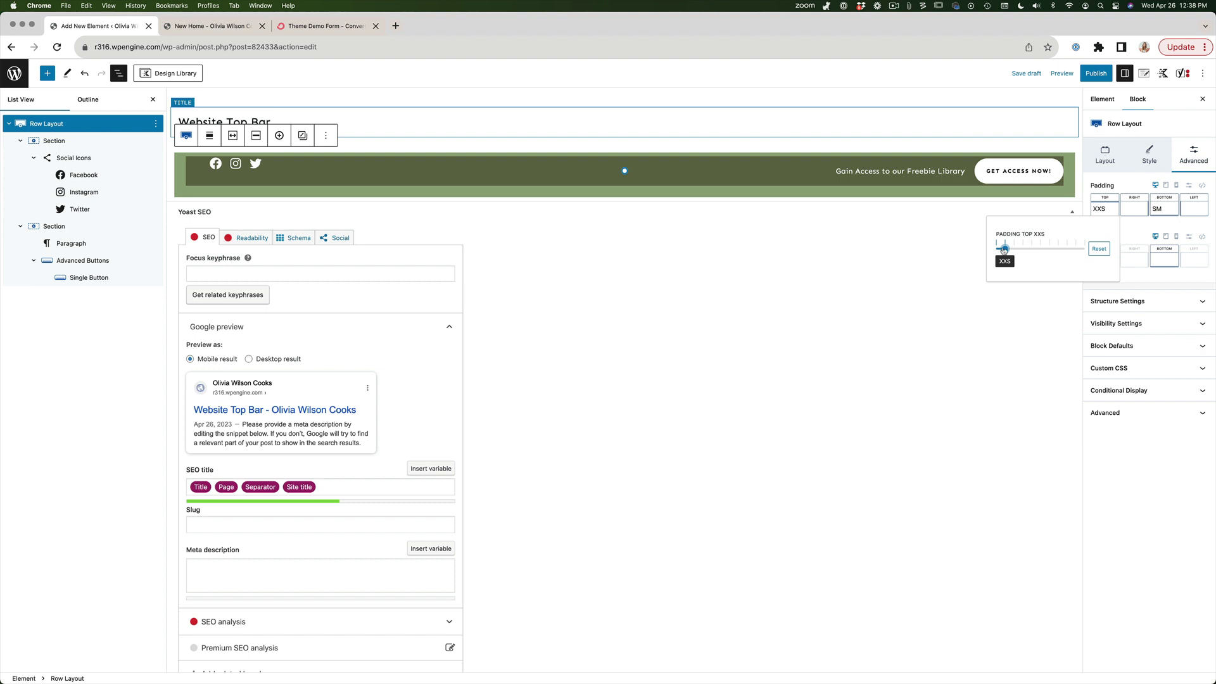
left_click(1163, 207)
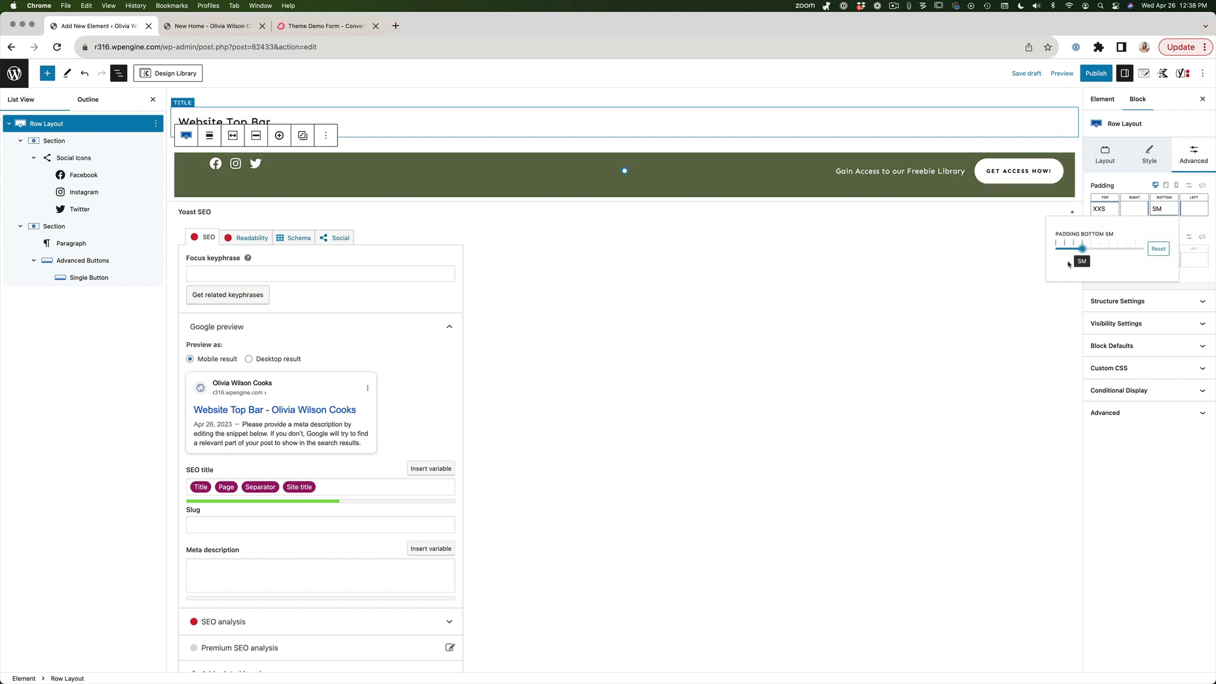
left_click_drag(1079, 248, 1064, 254)
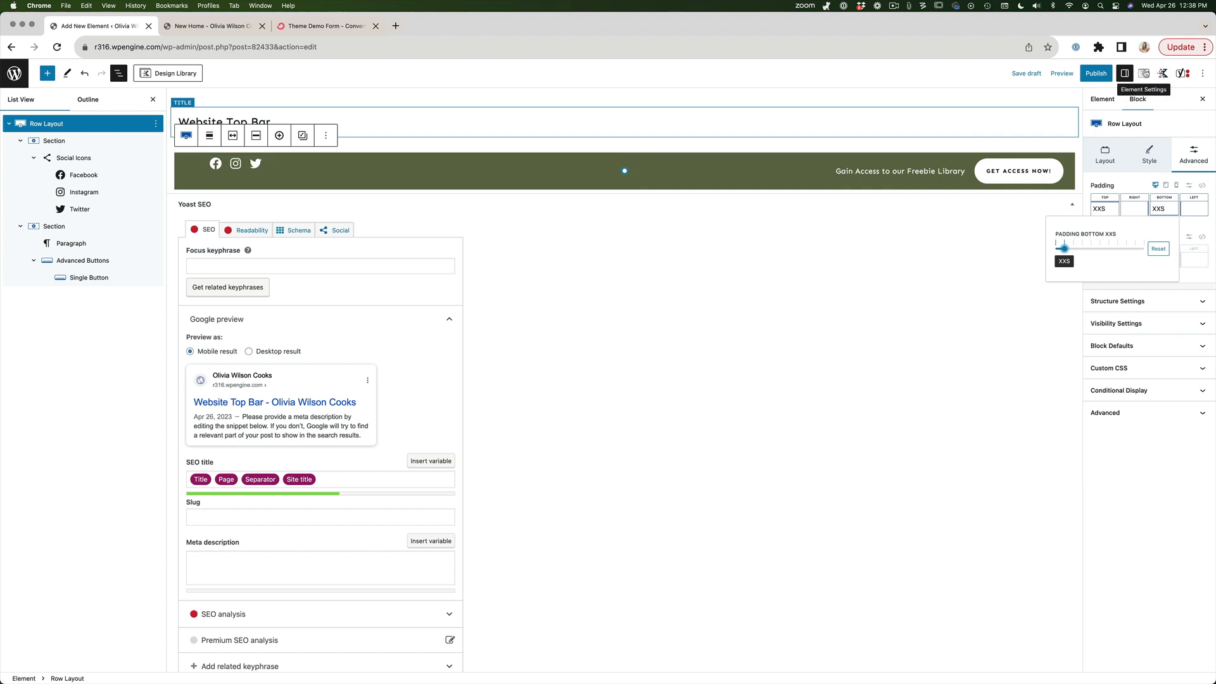
left_click(1019, 174)
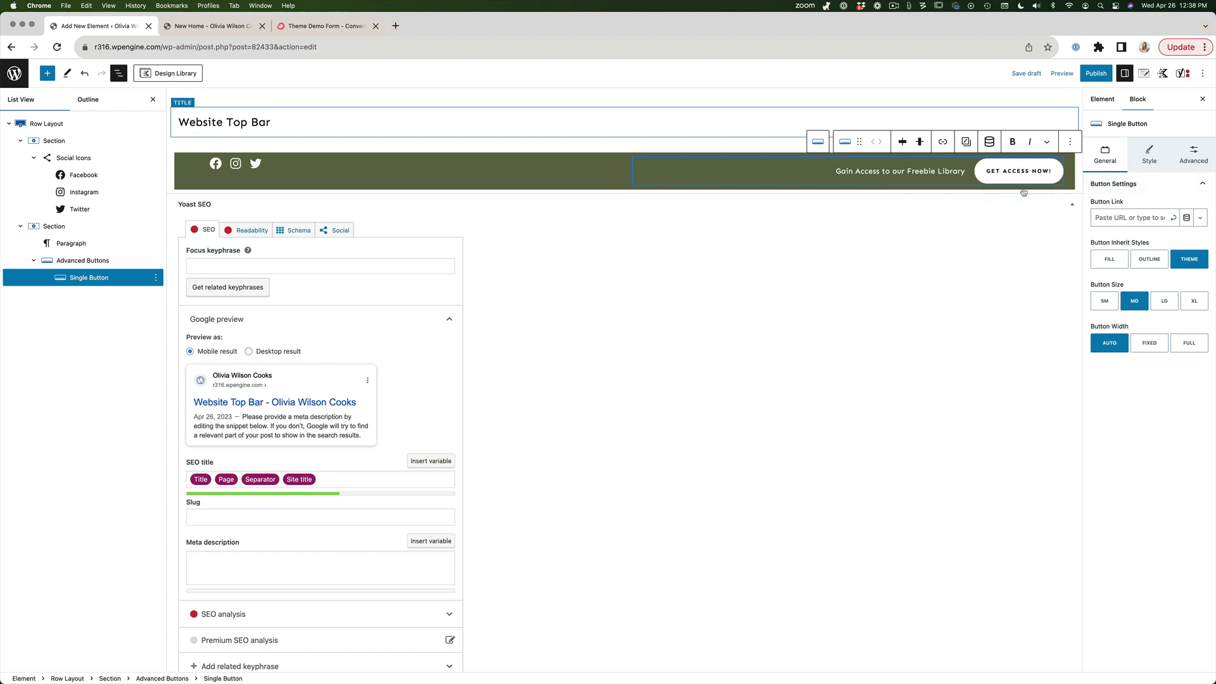
Step: Set the GET ACCESS NOW! button link to #popup
left_click(1120, 217)
type("#")
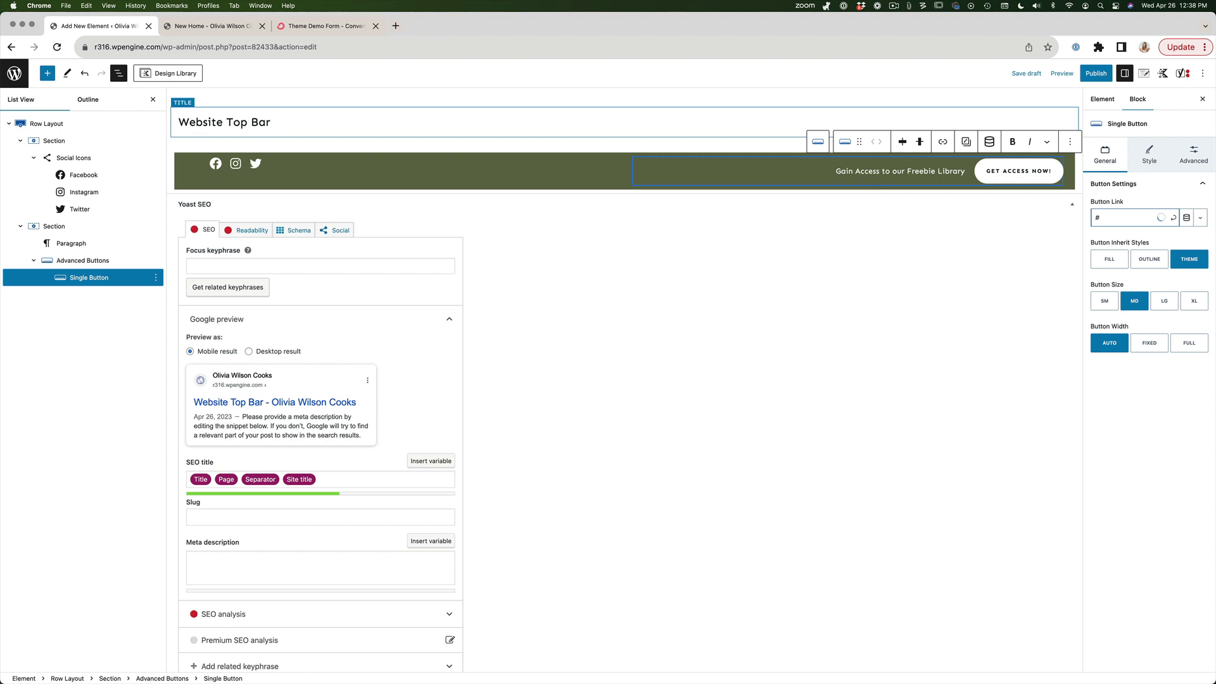
type("po")
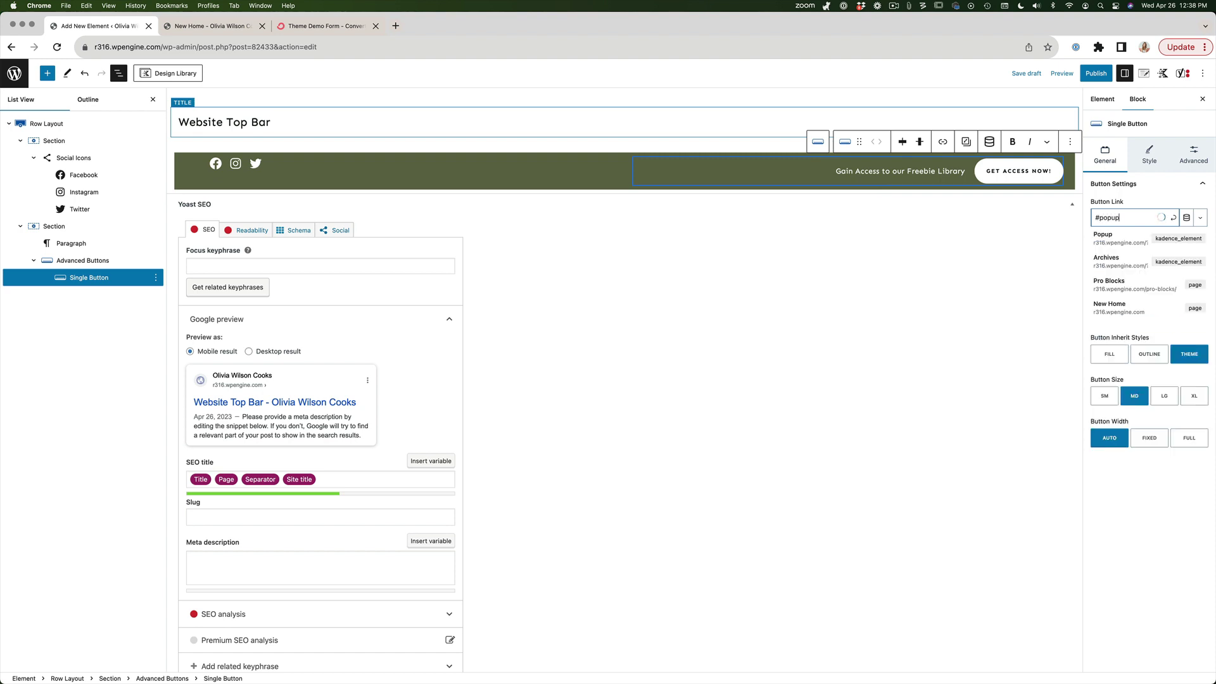
type("pup")
left_click(1172, 217)
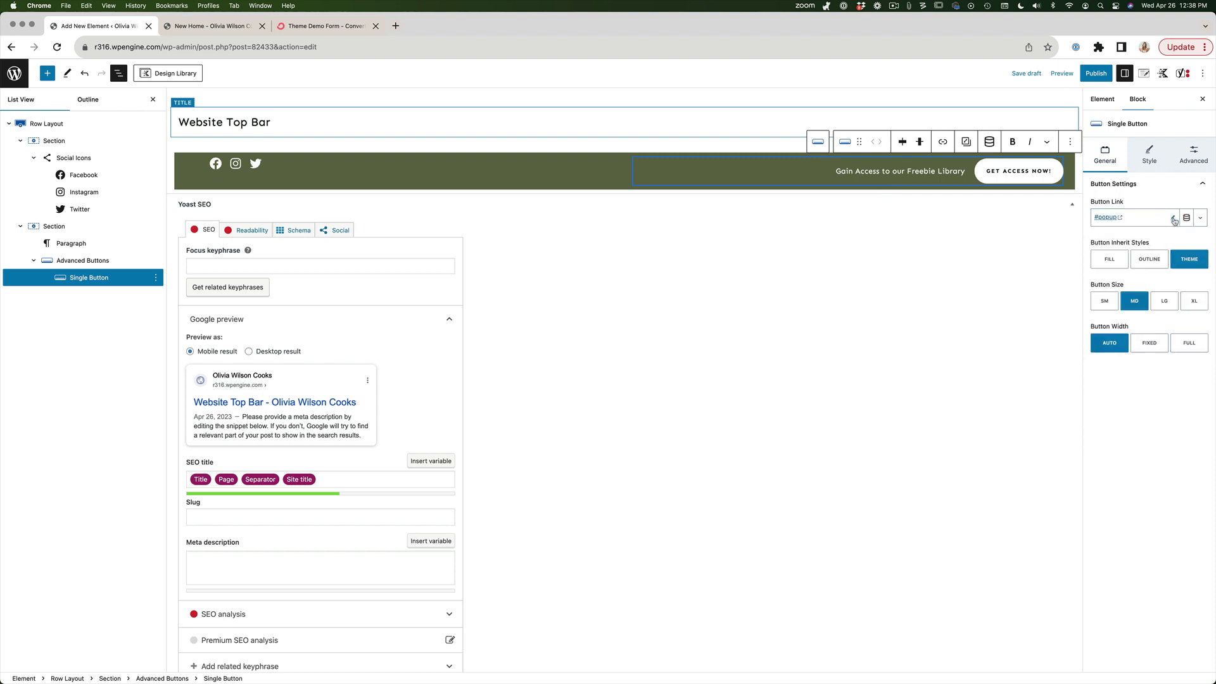
Step: Add the CSS class modal-trigger to the button and save the draft
left_click(1193, 154)
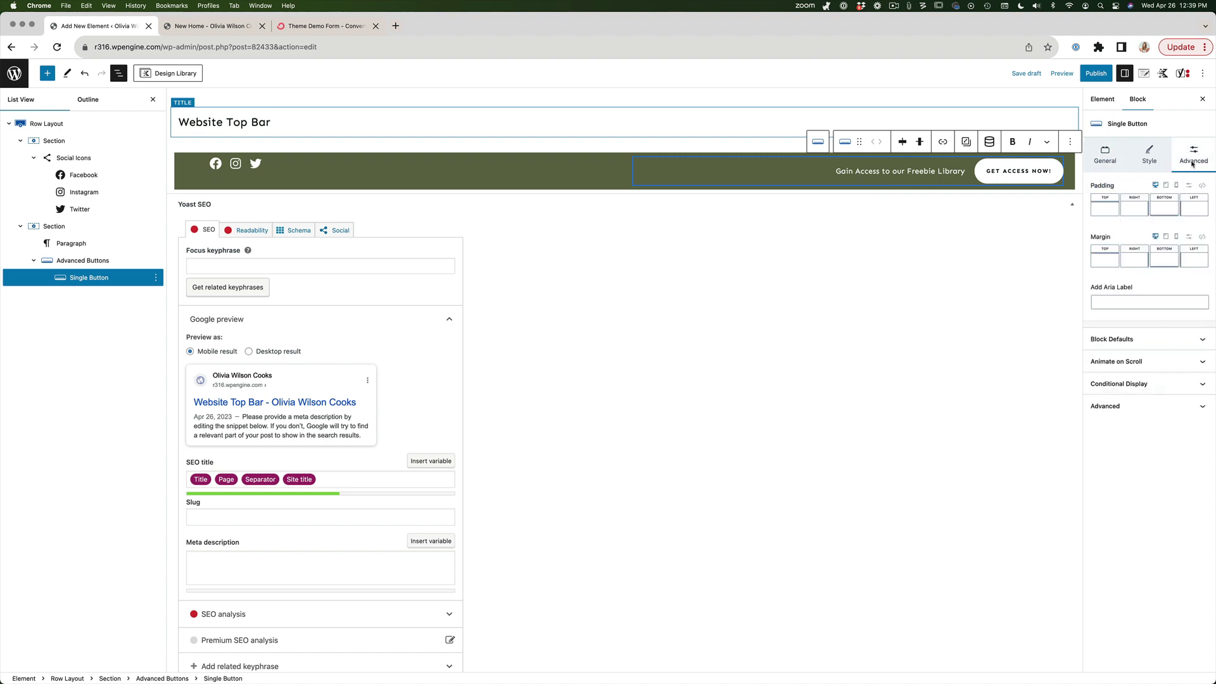
left_click(1136, 408)
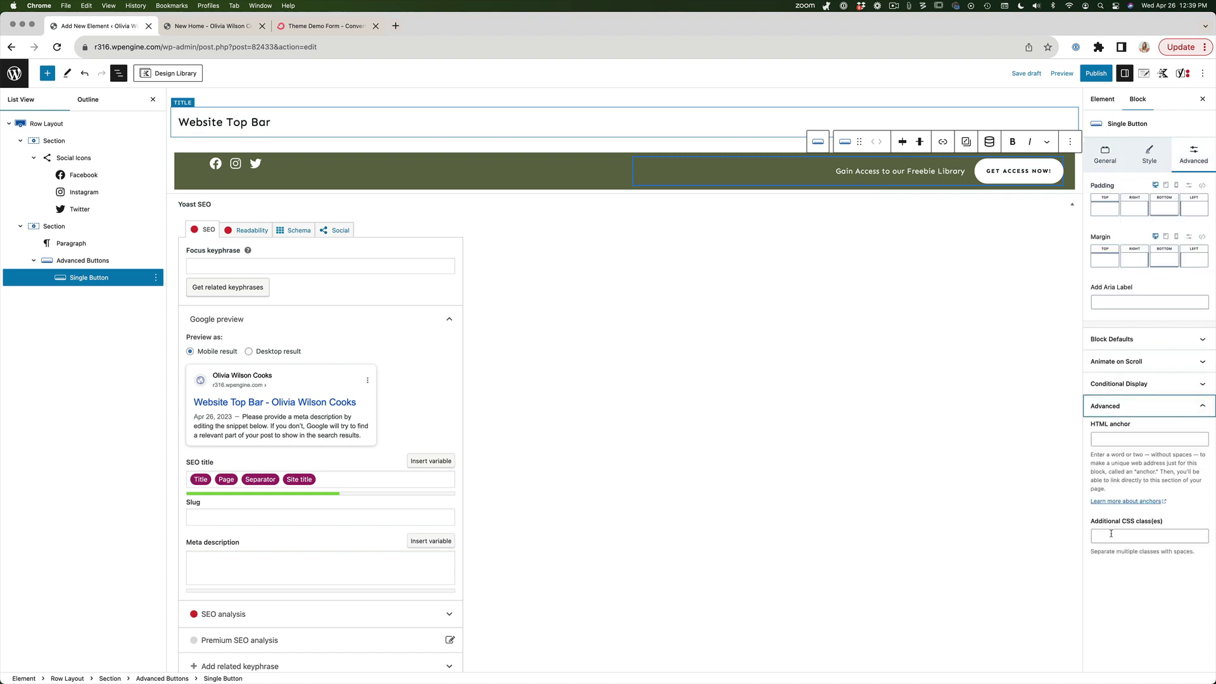
left_click(1133, 531)
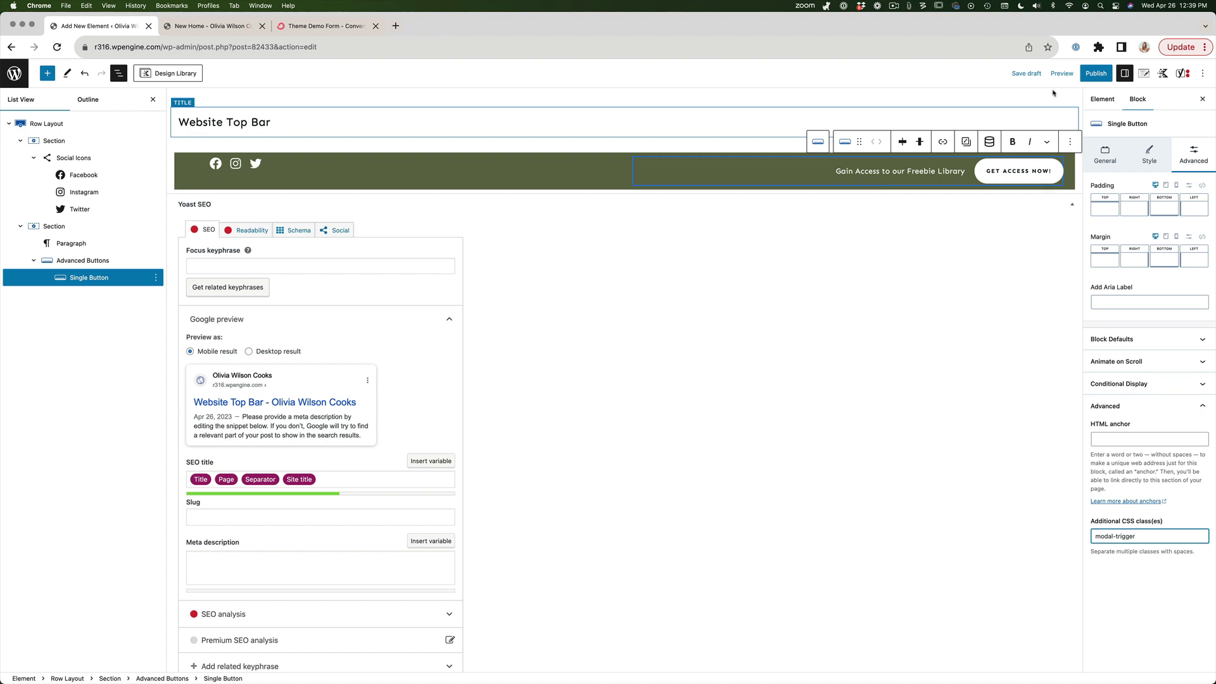
left_click(1024, 73)
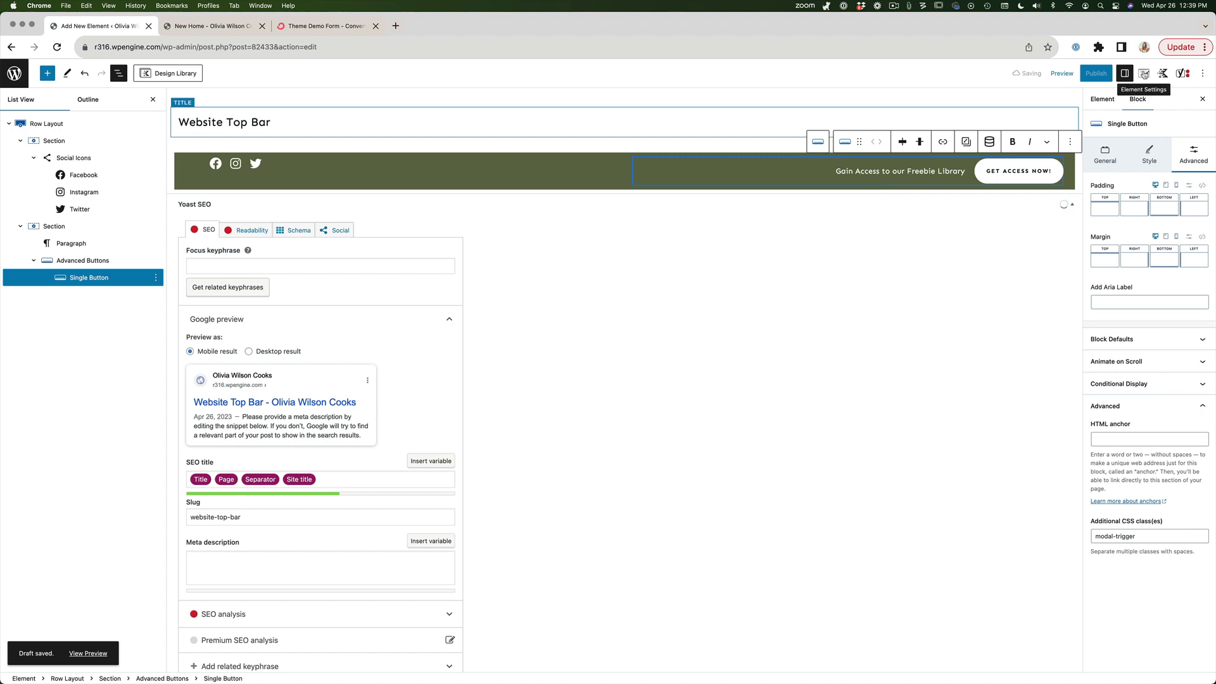
Step: Place the element Before Header, shown on the Entire Site and visible to All Users
left_click(1143, 74)
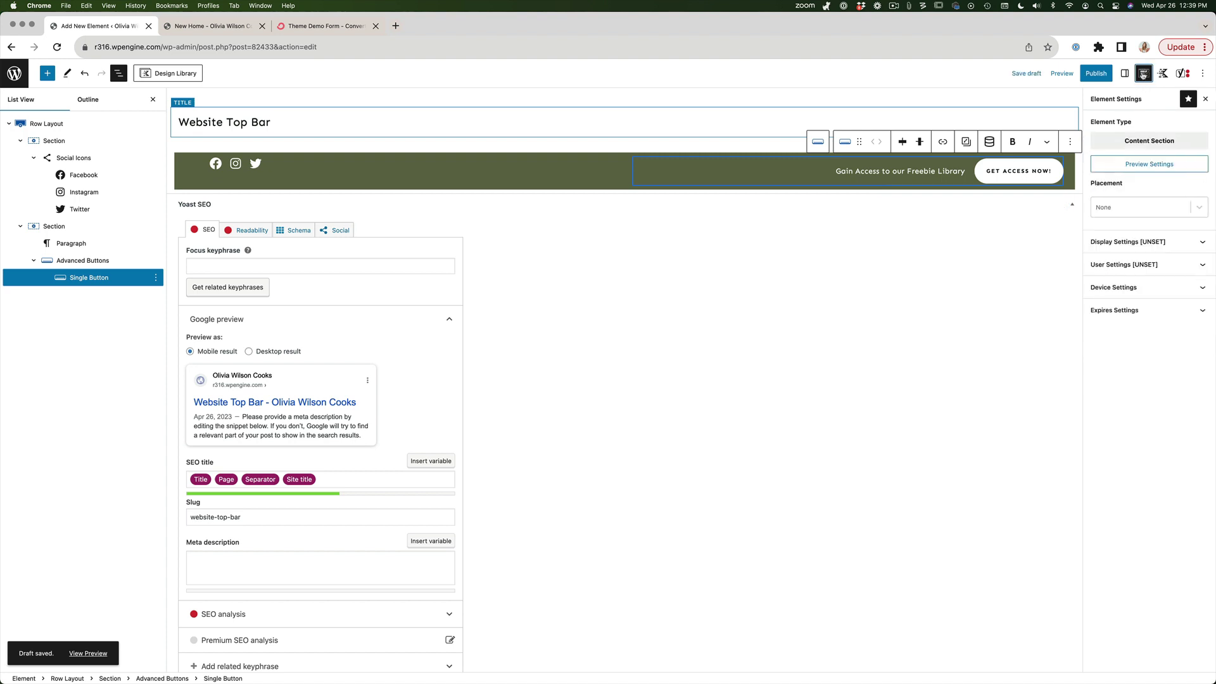
left_click(1137, 207)
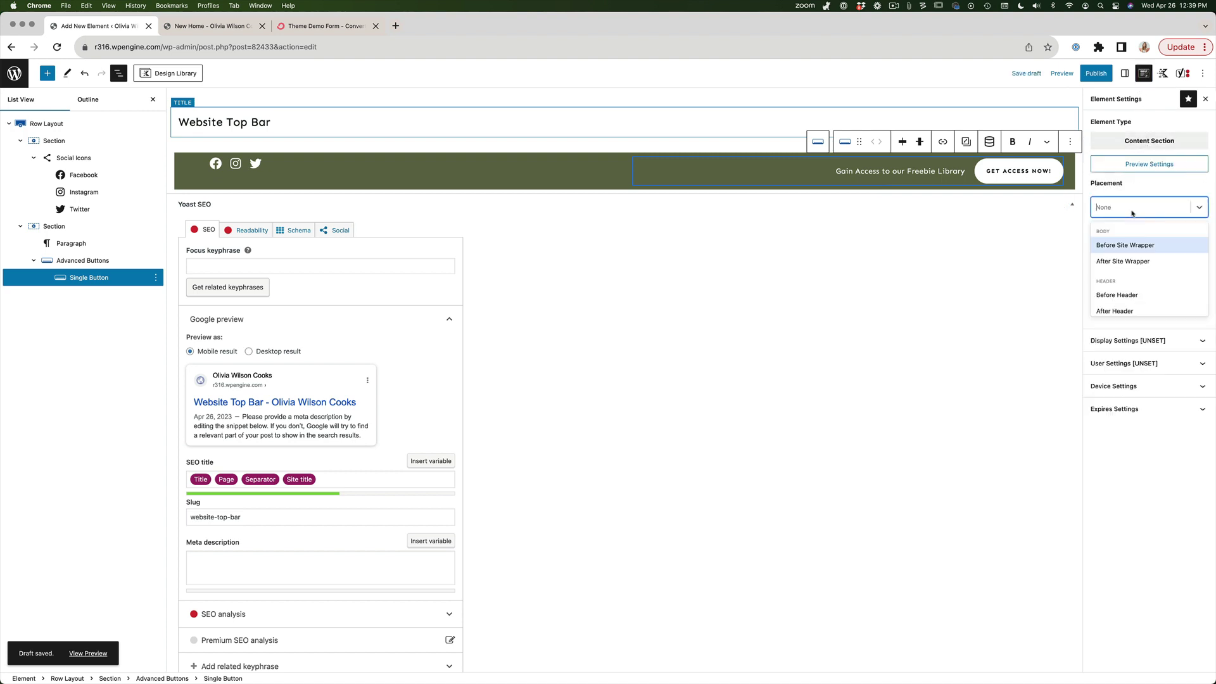
scroll(1145, 300, "down", 1)
left_click(1148, 272)
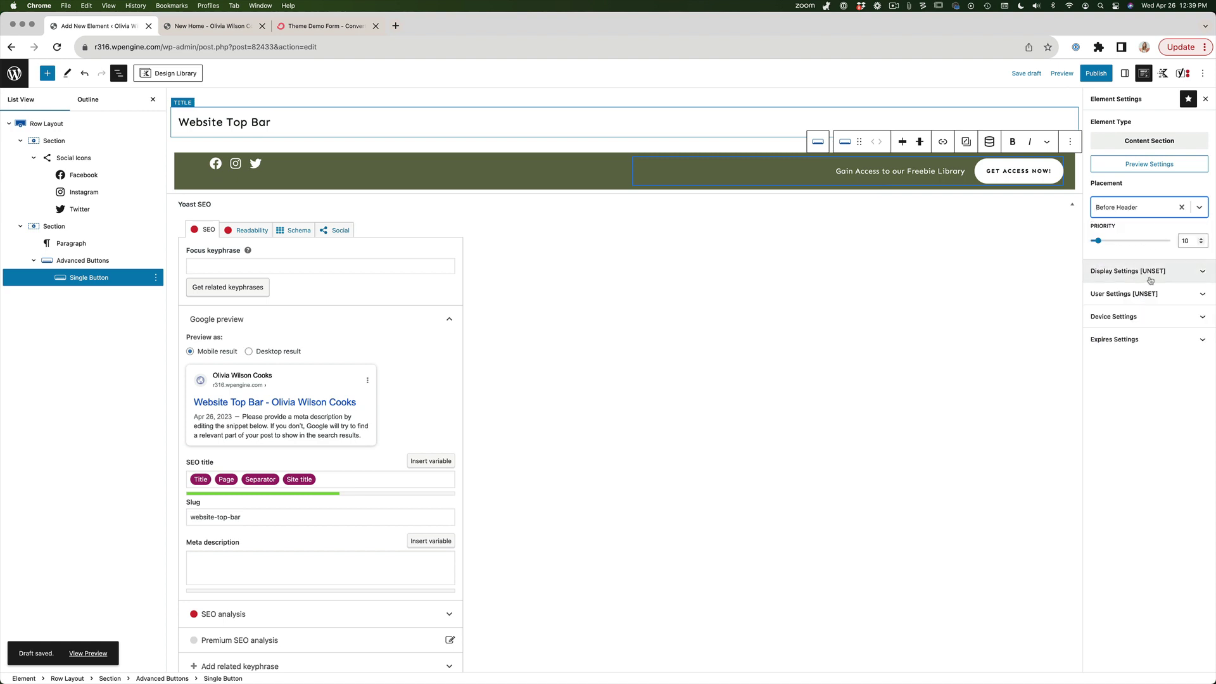
left_click(1151, 279)
left_click(1123, 319)
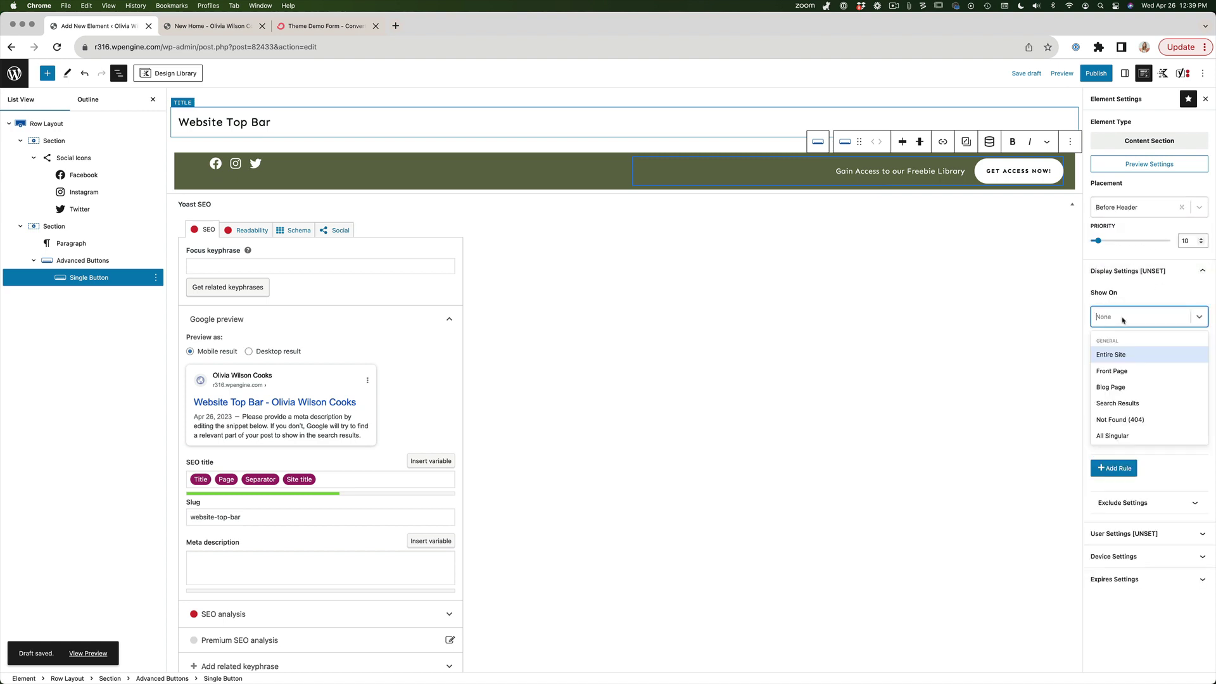
left_click(1120, 356)
left_click(1130, 415)
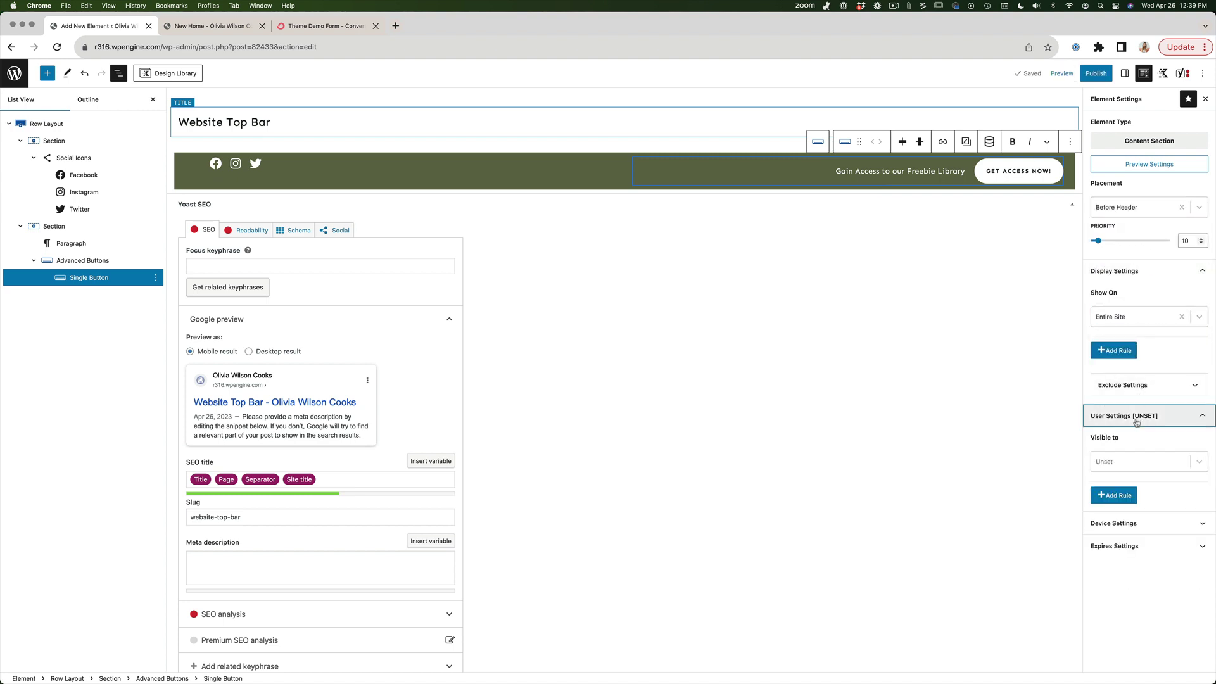
left_click(1130, 463)
left_click(1118, 501)
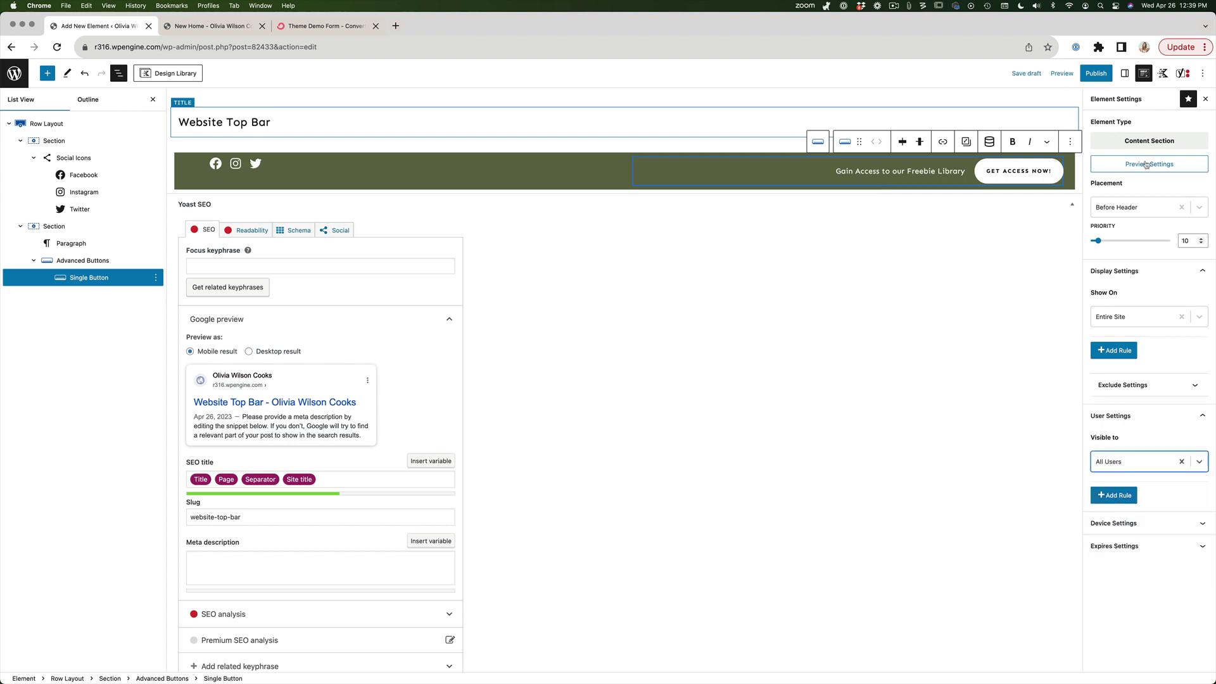
Step: Publish the Website Top Bar element and switch to the homepage
left_click(1094, 73)
left_click(1118, 74)
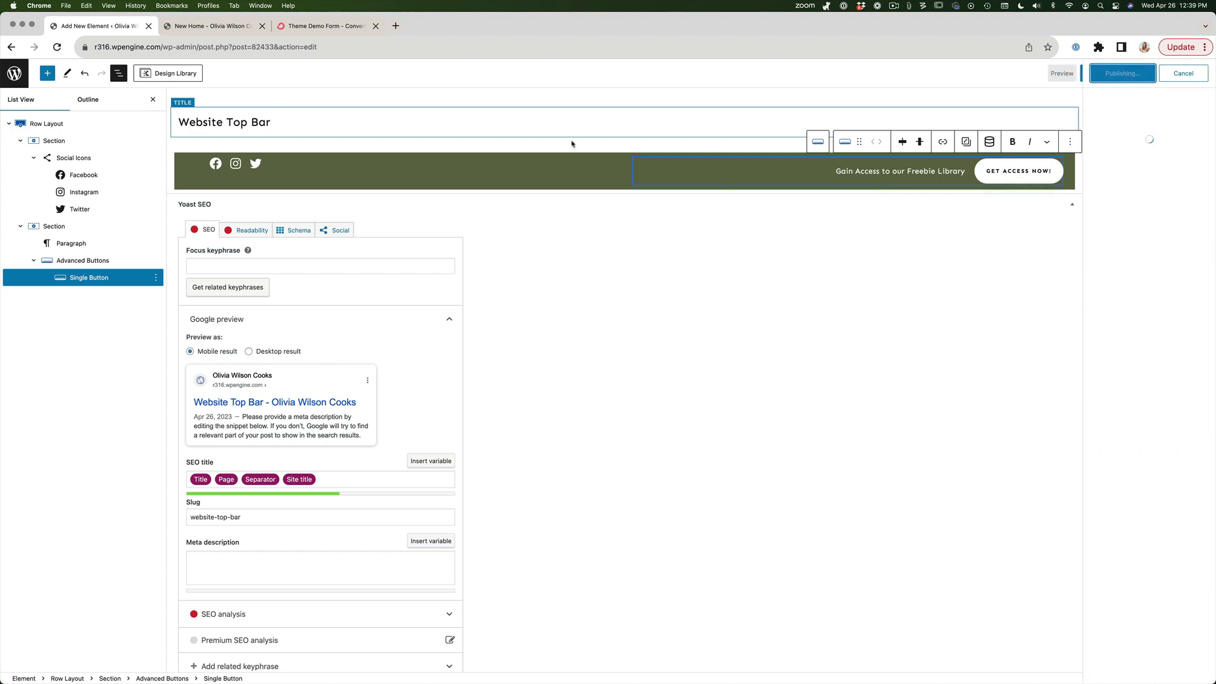
left_click(210, 29)
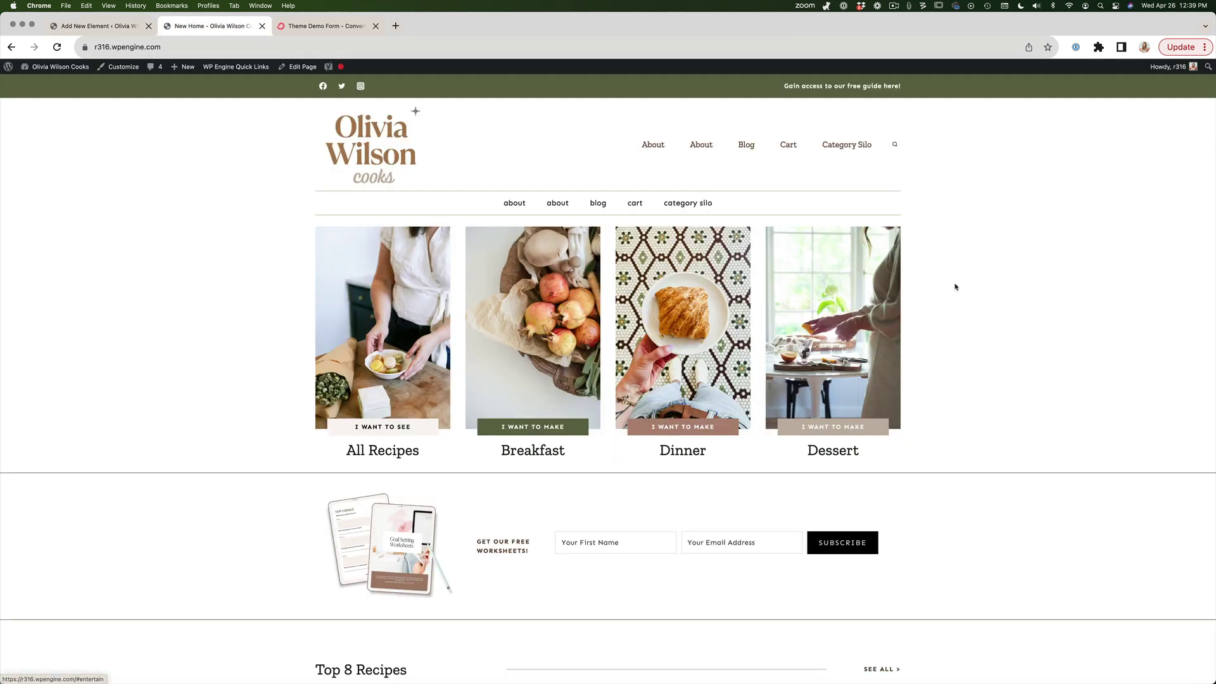
Step: Reload the homepage and test that Get Access Now opens the eBook popup
key("super+r")
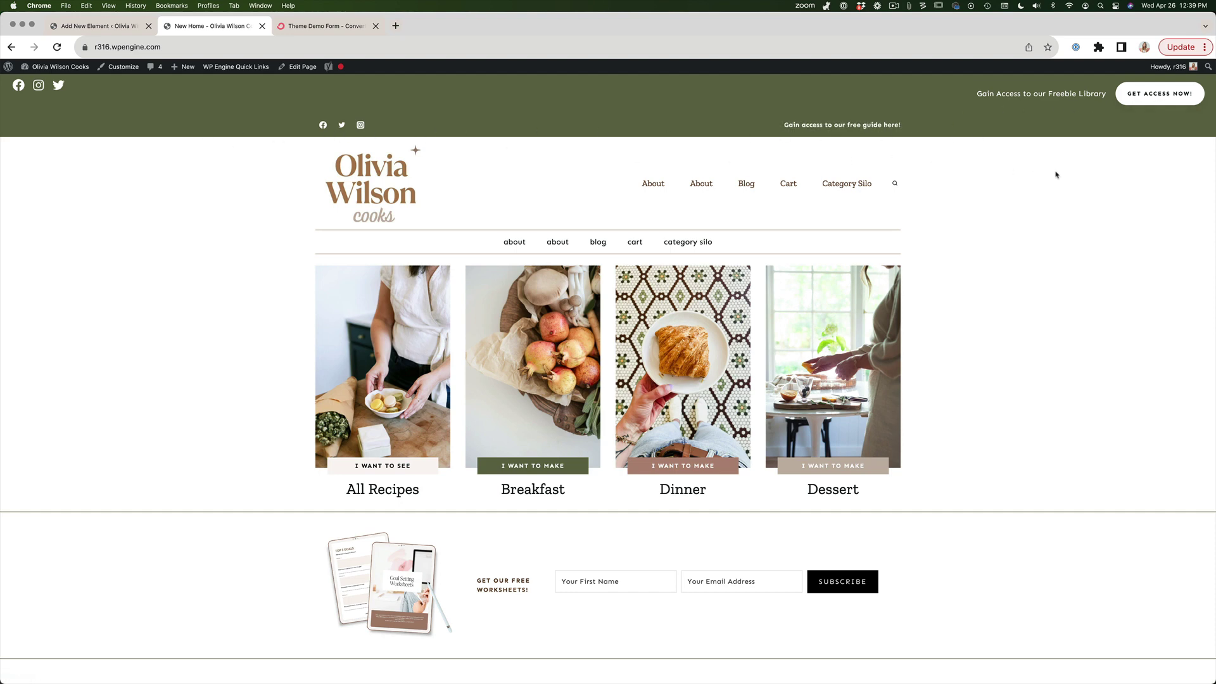
left_click(1149, 100)
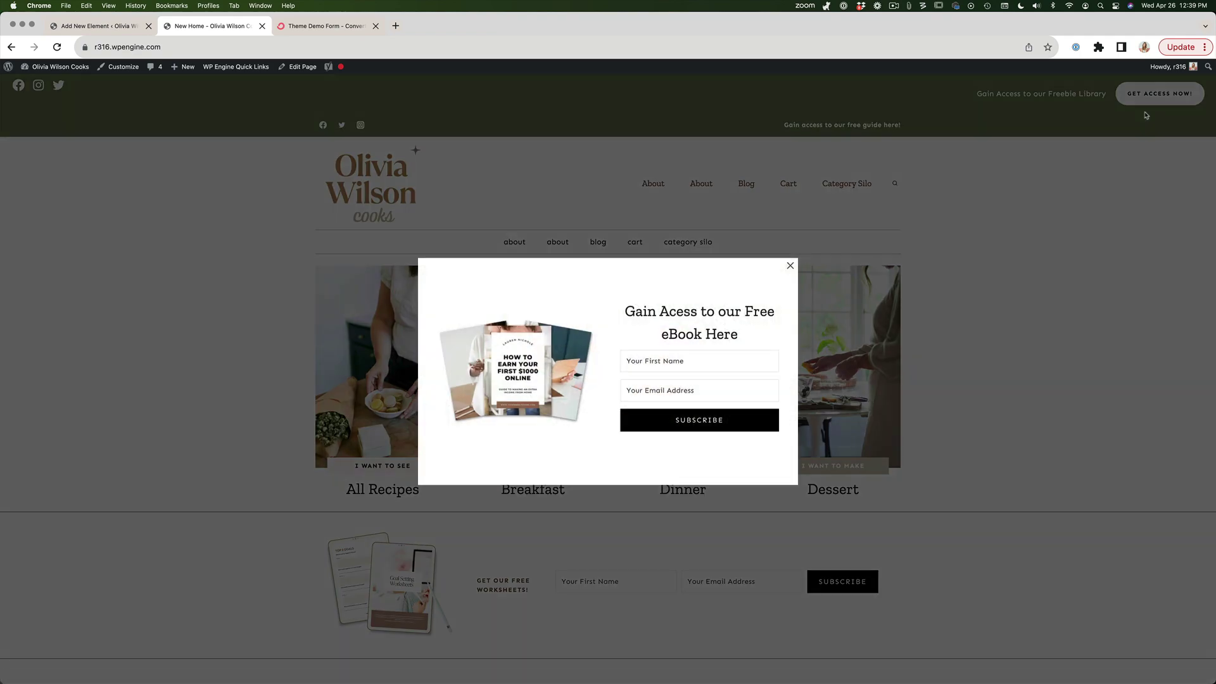
left_click(789, 266)
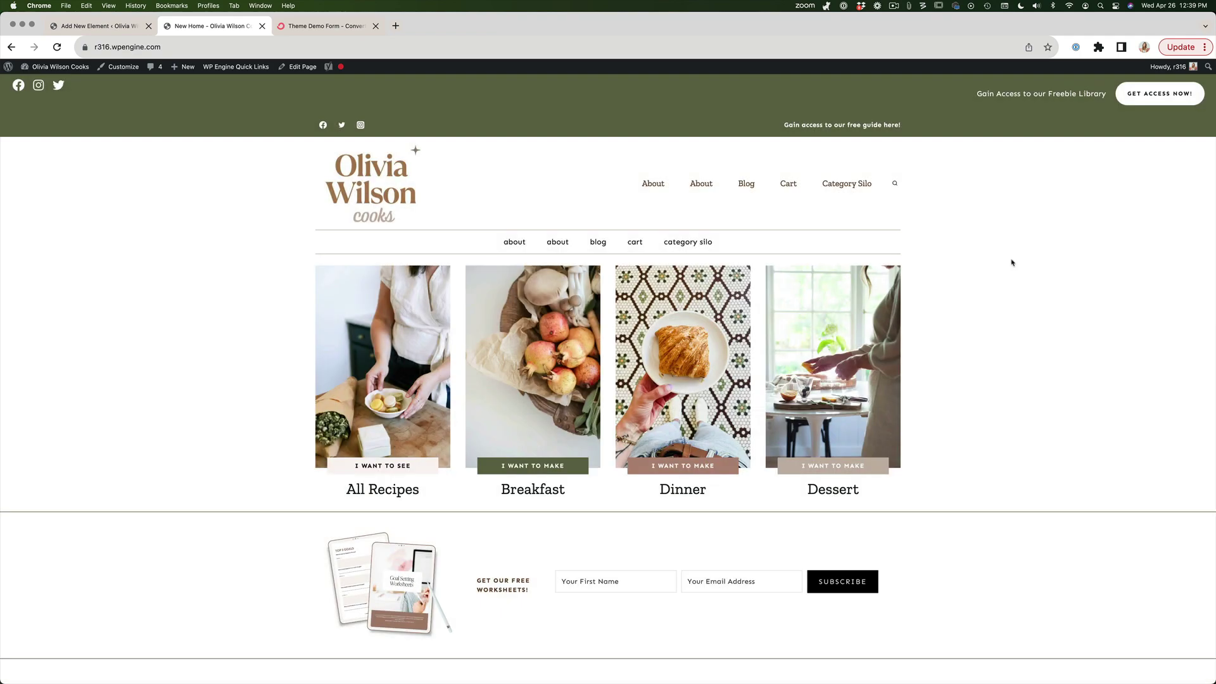
left_click(1149, 99)
Step: Close the popup and return to the admin Elements list
left_click(790, 265)
left_click(88, 25)
left_click(14, 73)
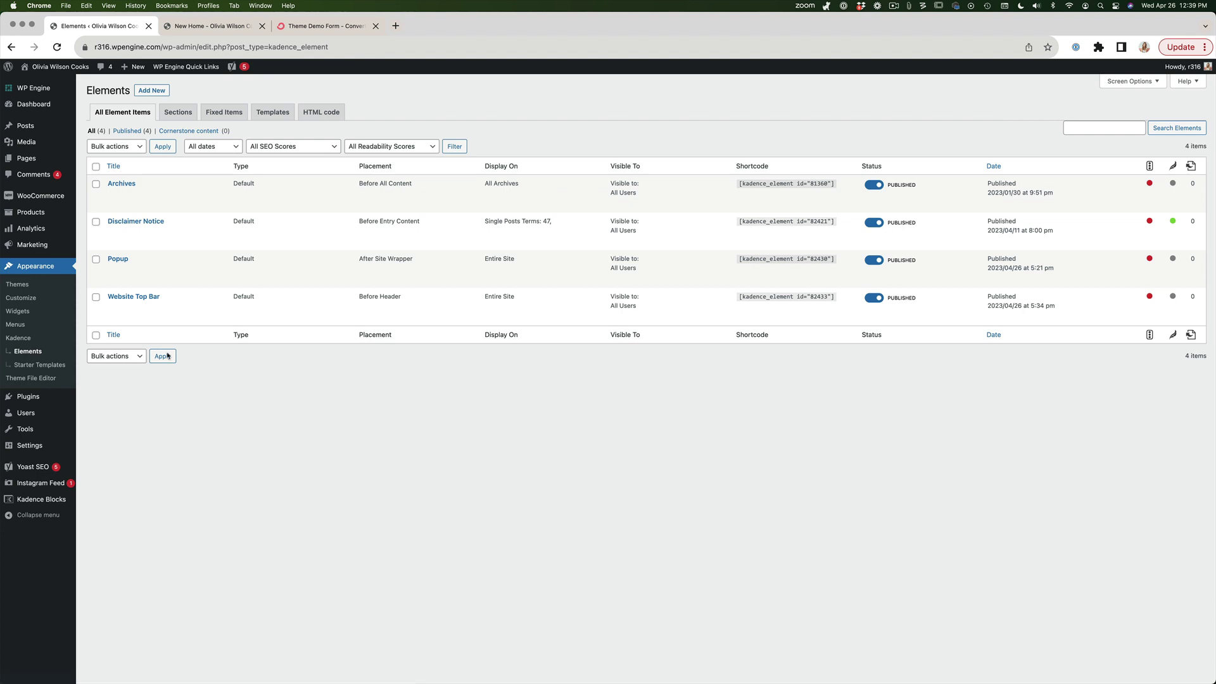
Step: Remove Social and HTML from the header's top row in the Customizer and publish
left_click(23, 301)
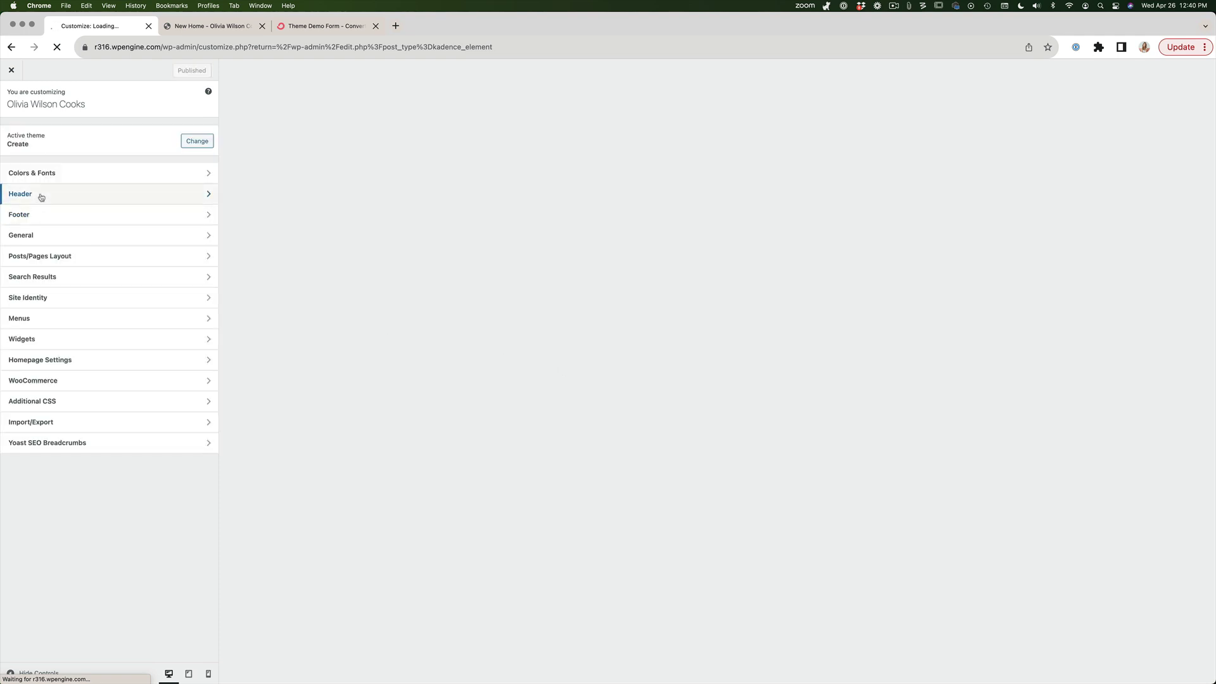
left_click(41, 195)
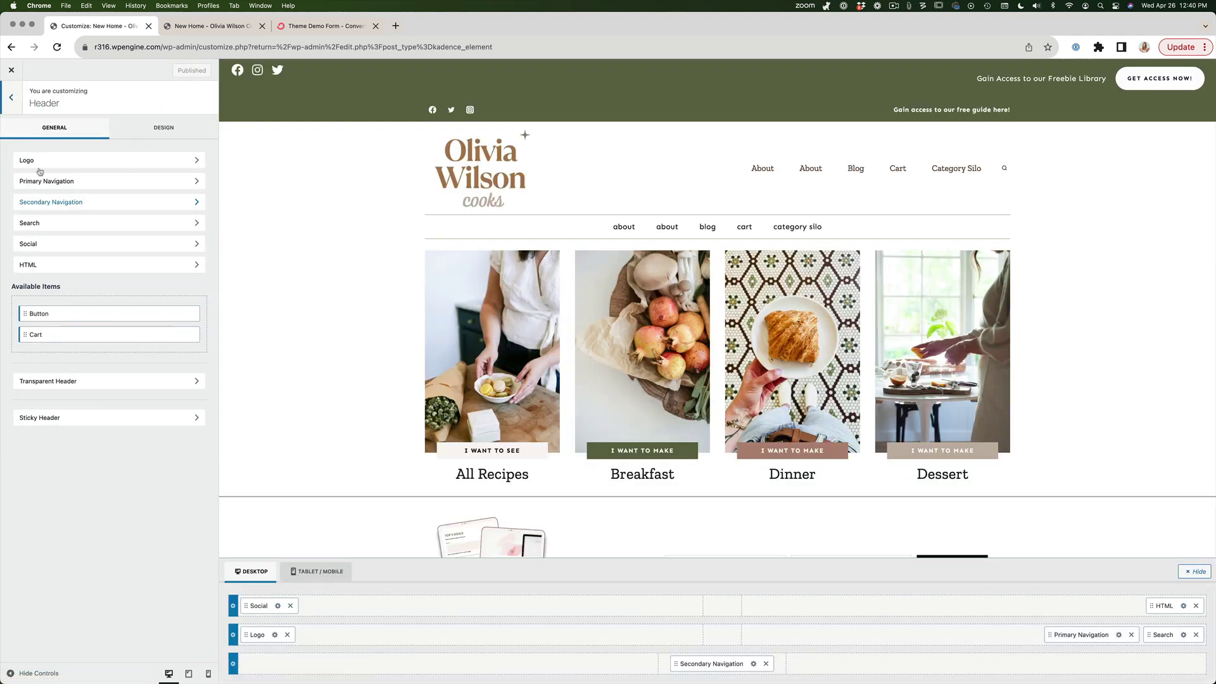
left_click(290, 606)
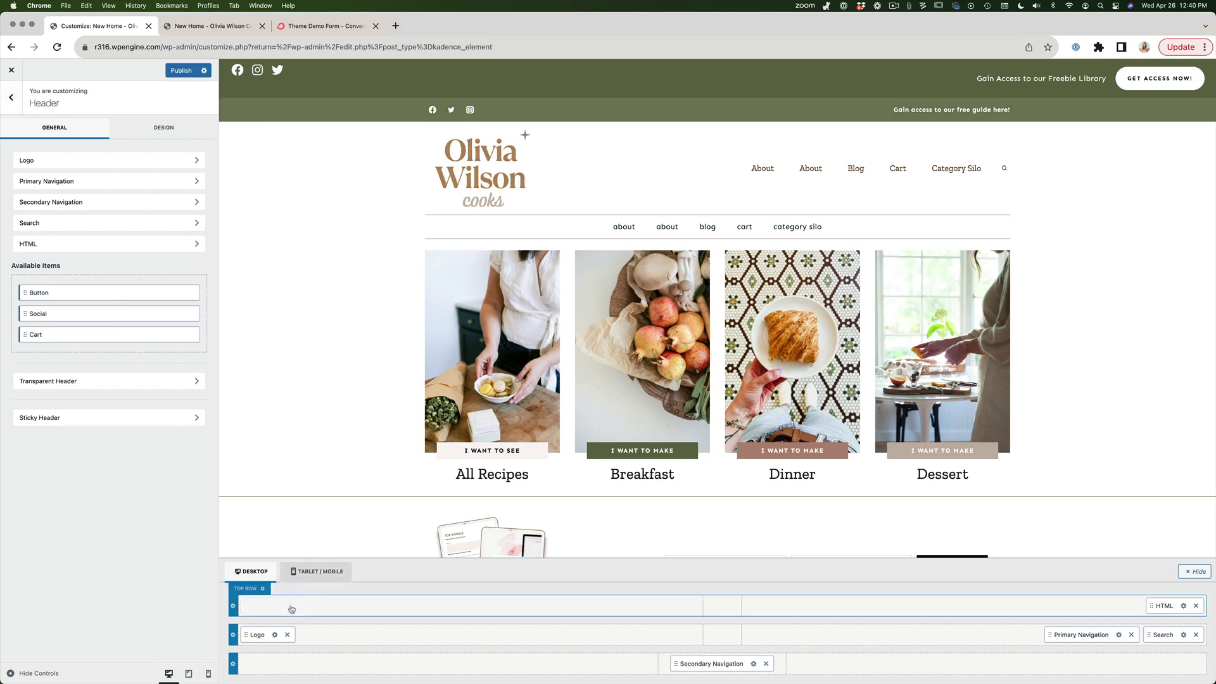
left_click(1196, 605)
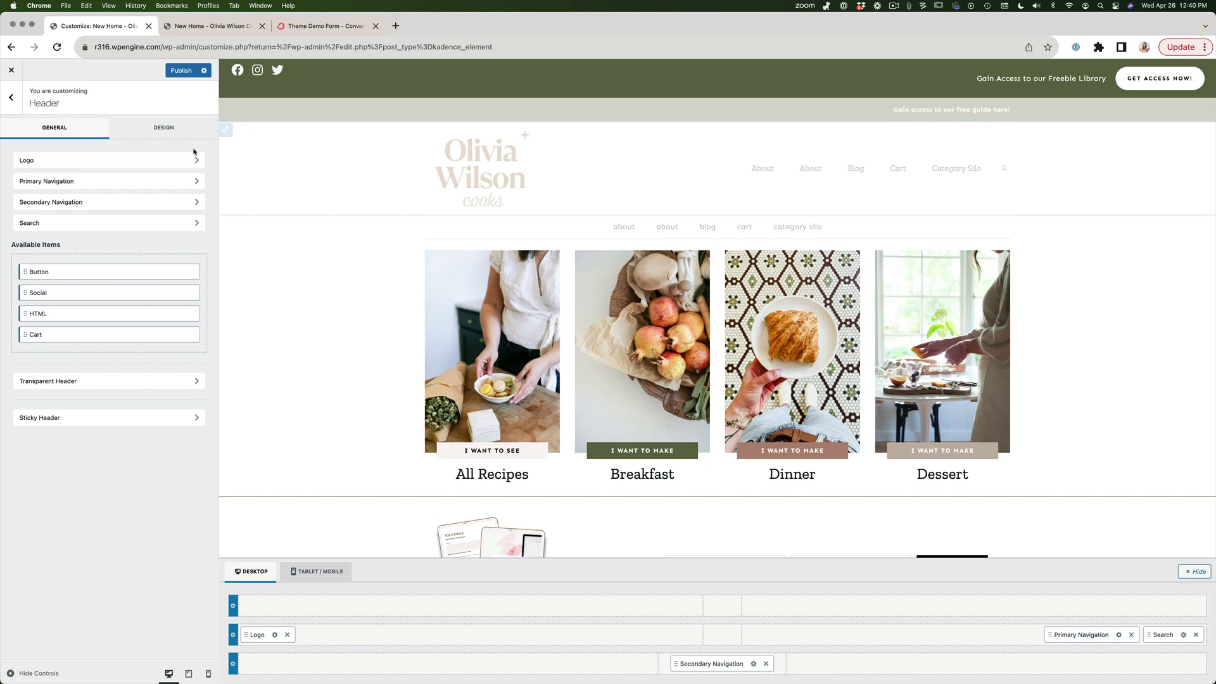
left_click(181, 71)
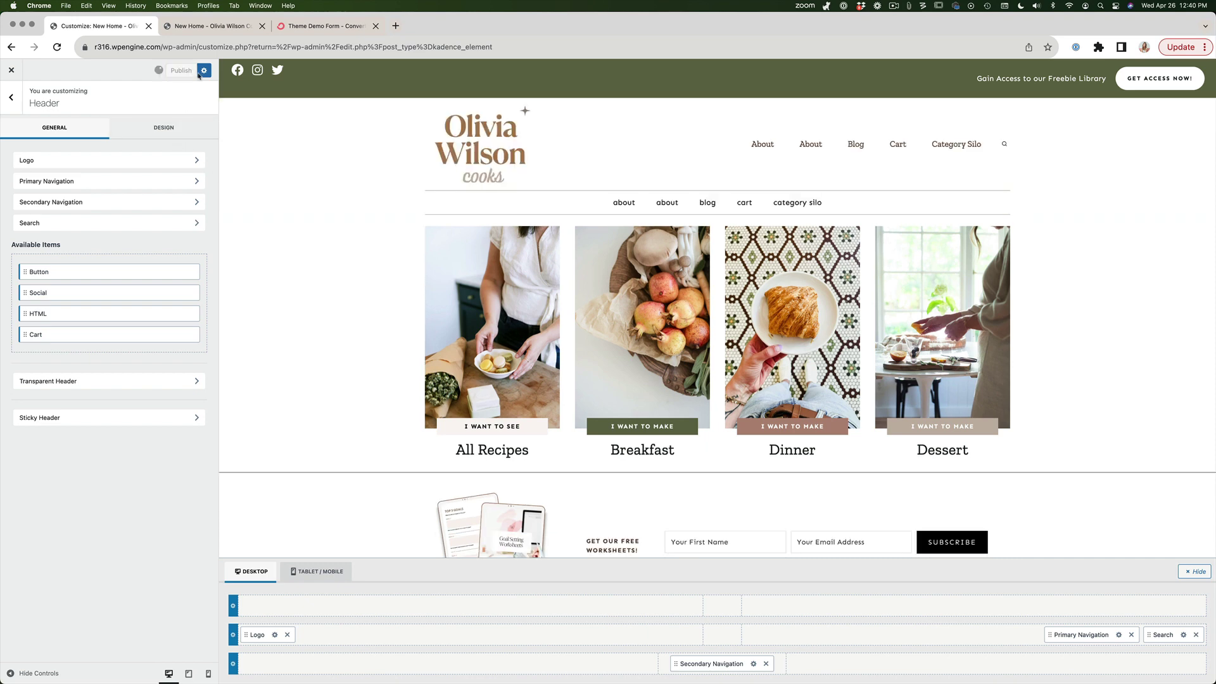
Step: Check the live site's header, then open Website Top Bar from Elements for editing
left_click(217, 27)
key("super+r")
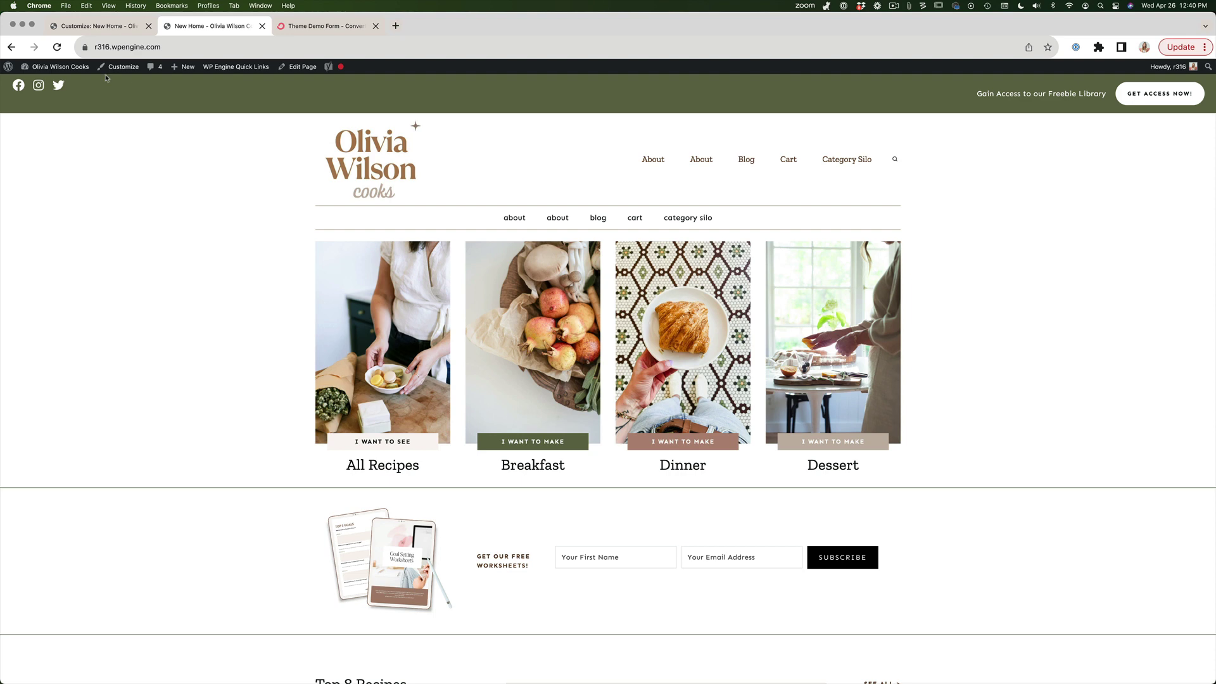
left_click(95, 26)
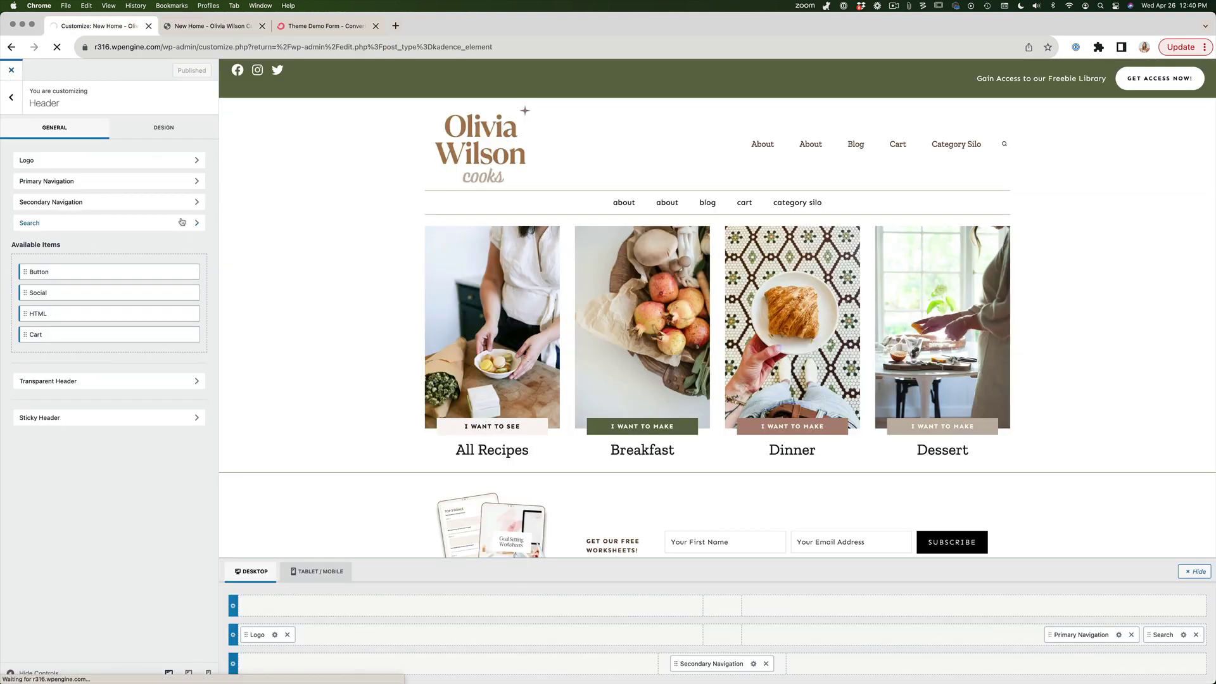
key("ctrl+Tab")
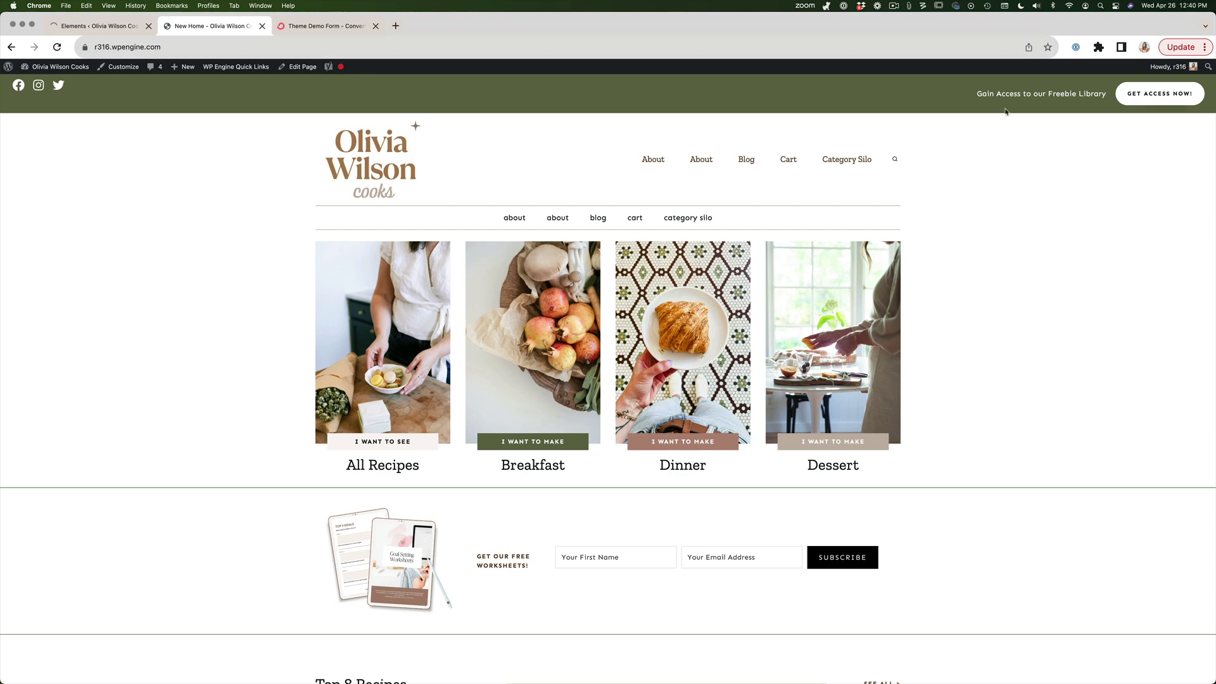
left_click(80, 26)
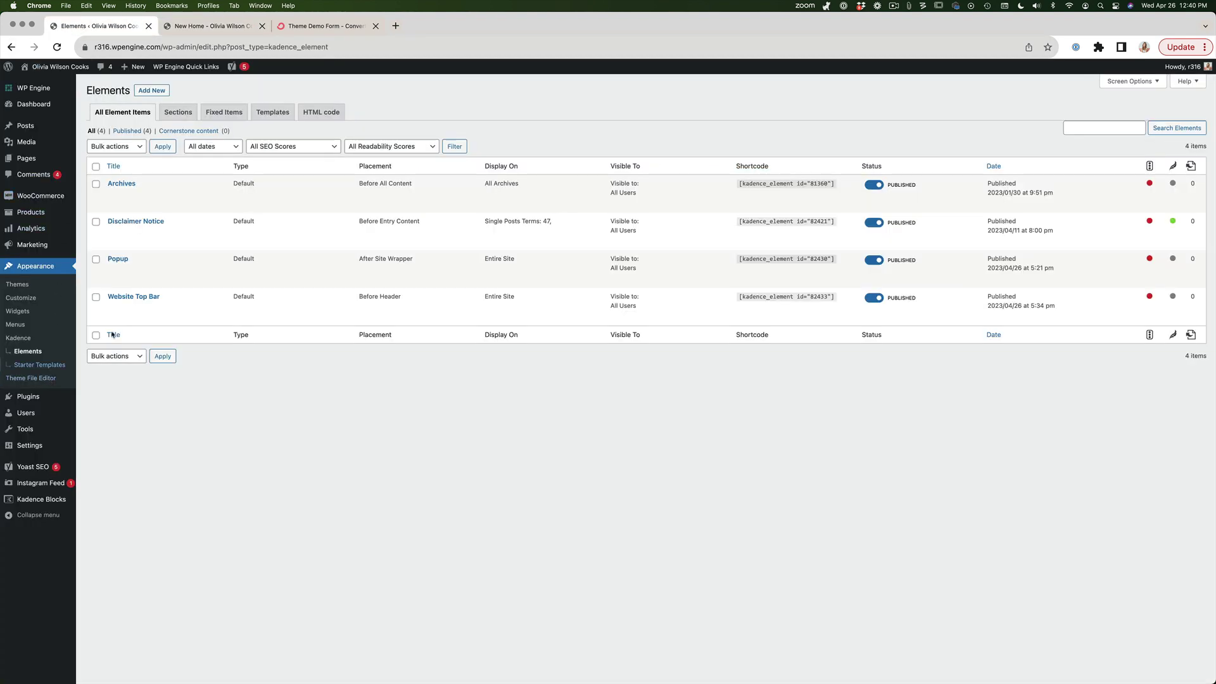
left_click(113, 307)
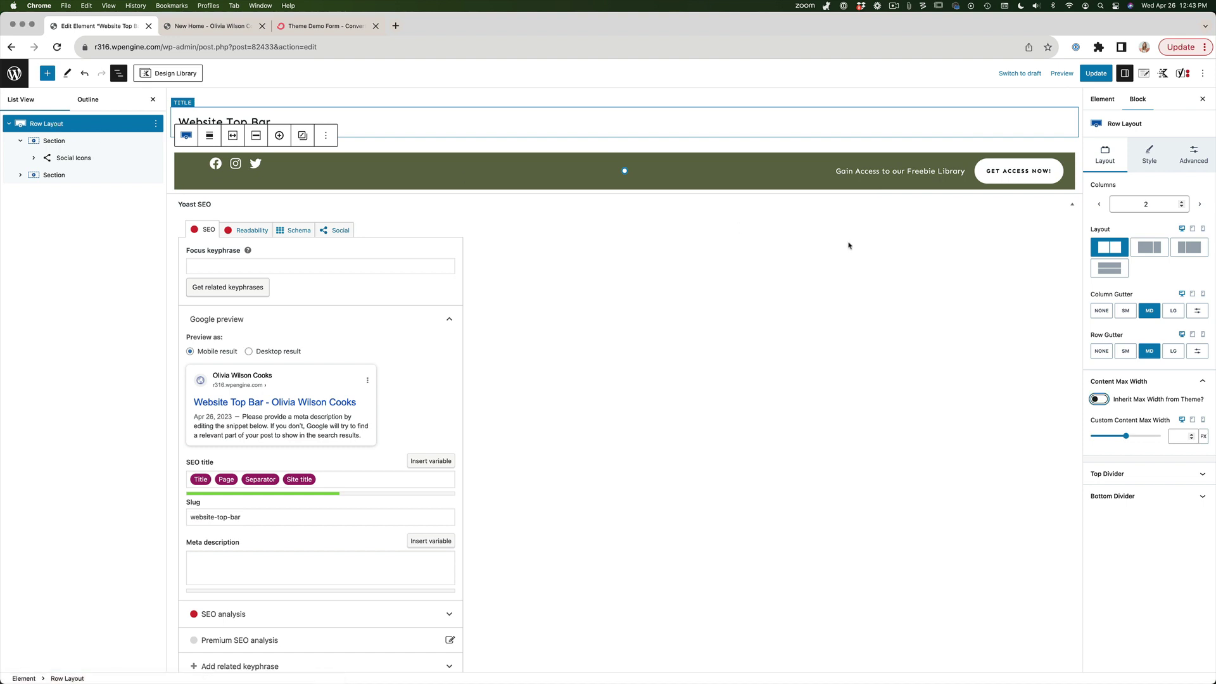
Step: Make the top bar inherit the theme's max width, set the social icons horizontal, and update
left_click(1097, 400)
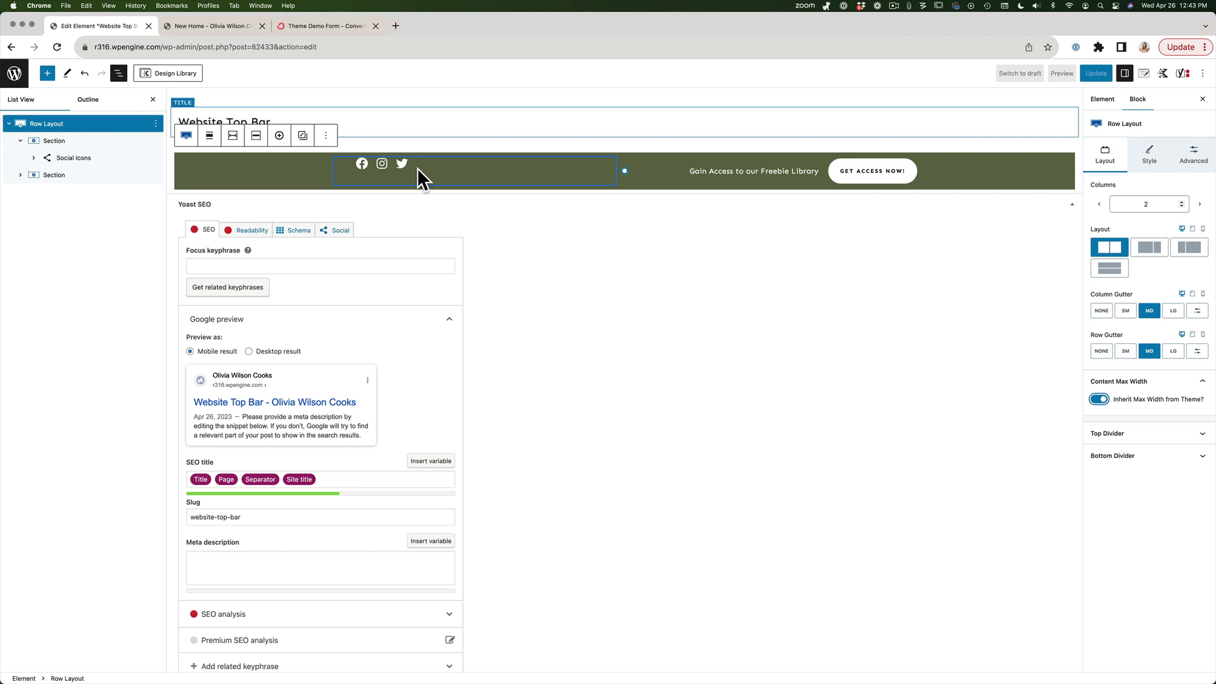
left_click(51, 145)
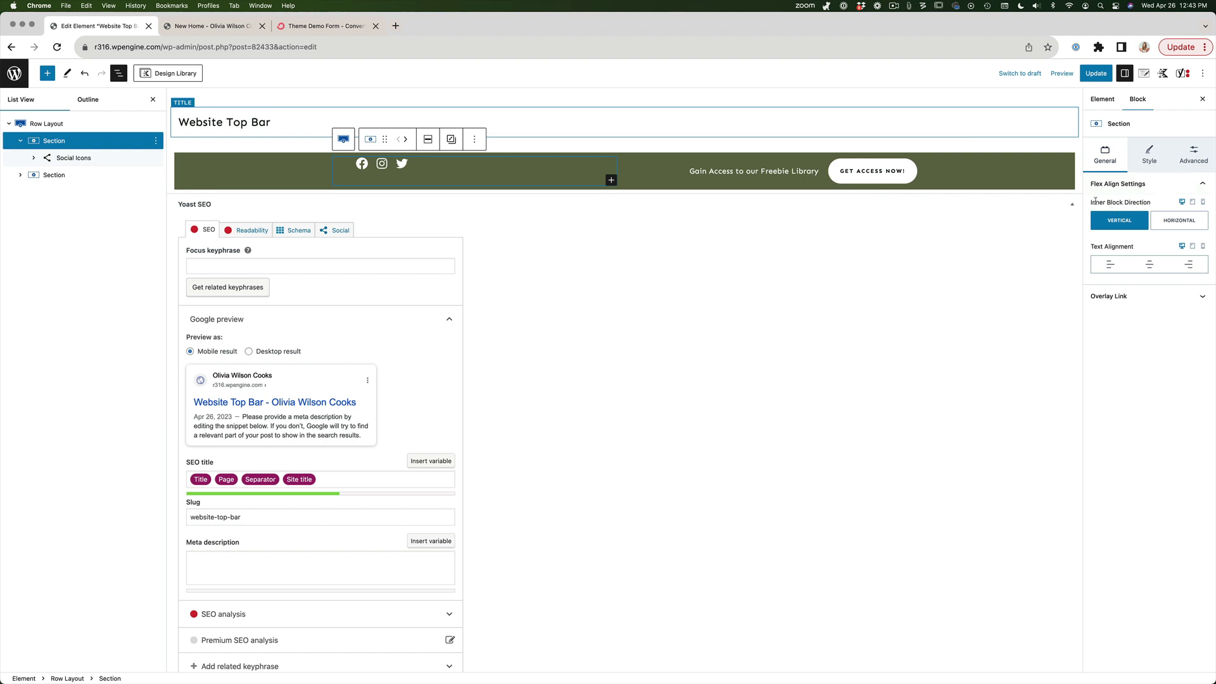
left_click(1187, 224)
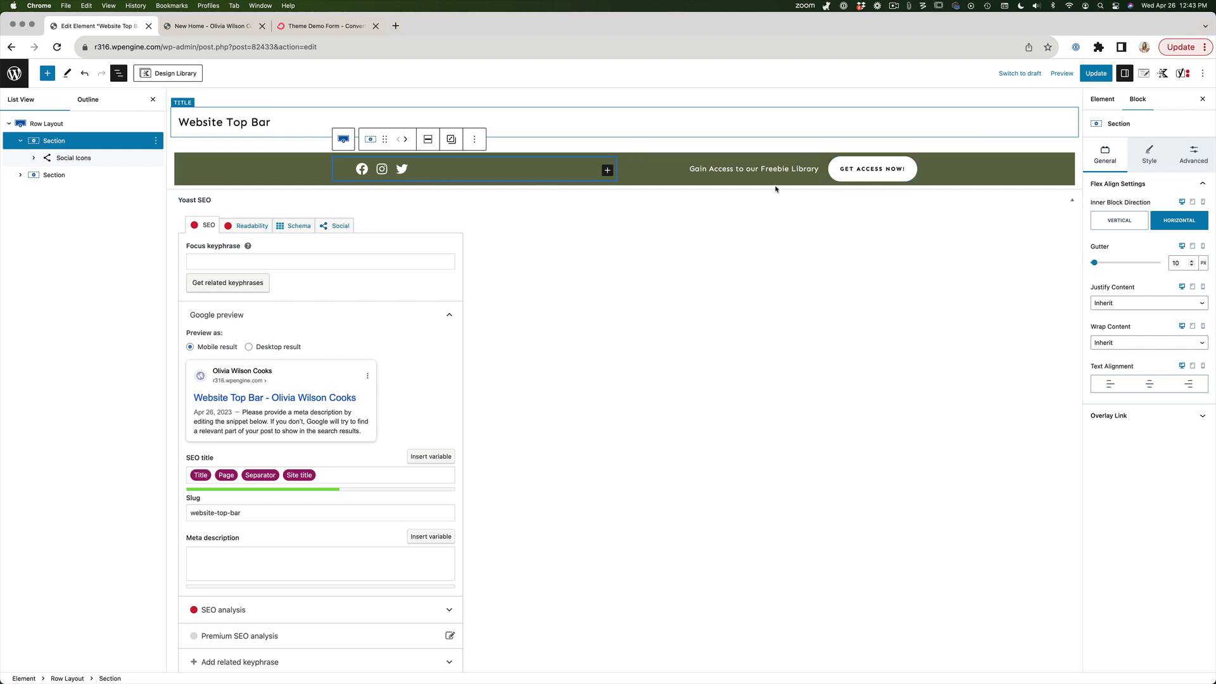
left_click(1097, 74)
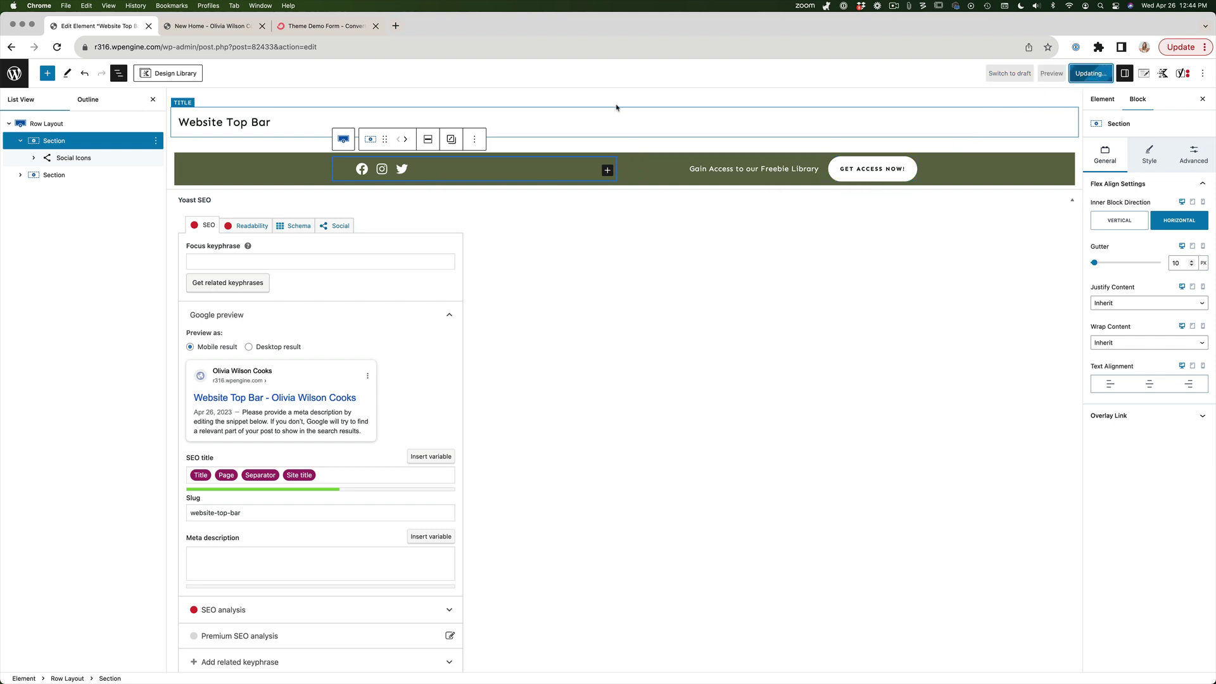
left_click(198, 28)
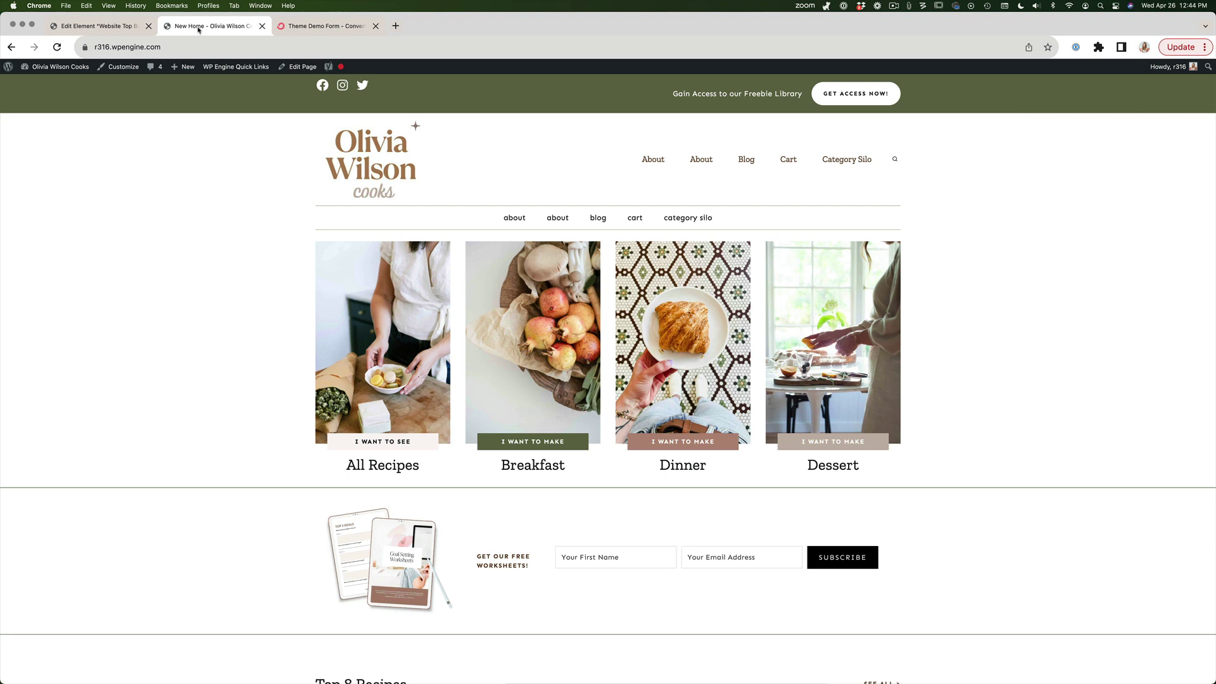
Step: Reload the live site and check that Get Access Now opens the eBook popup
key("super+r")
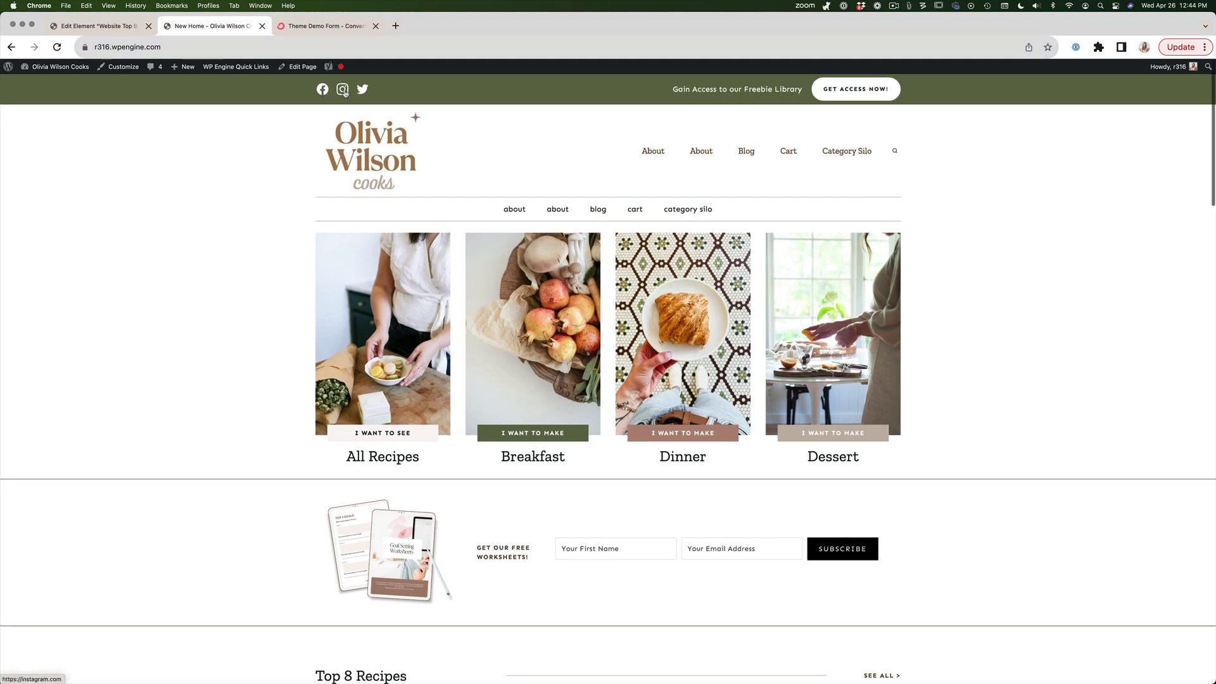
left_click(860, 89)
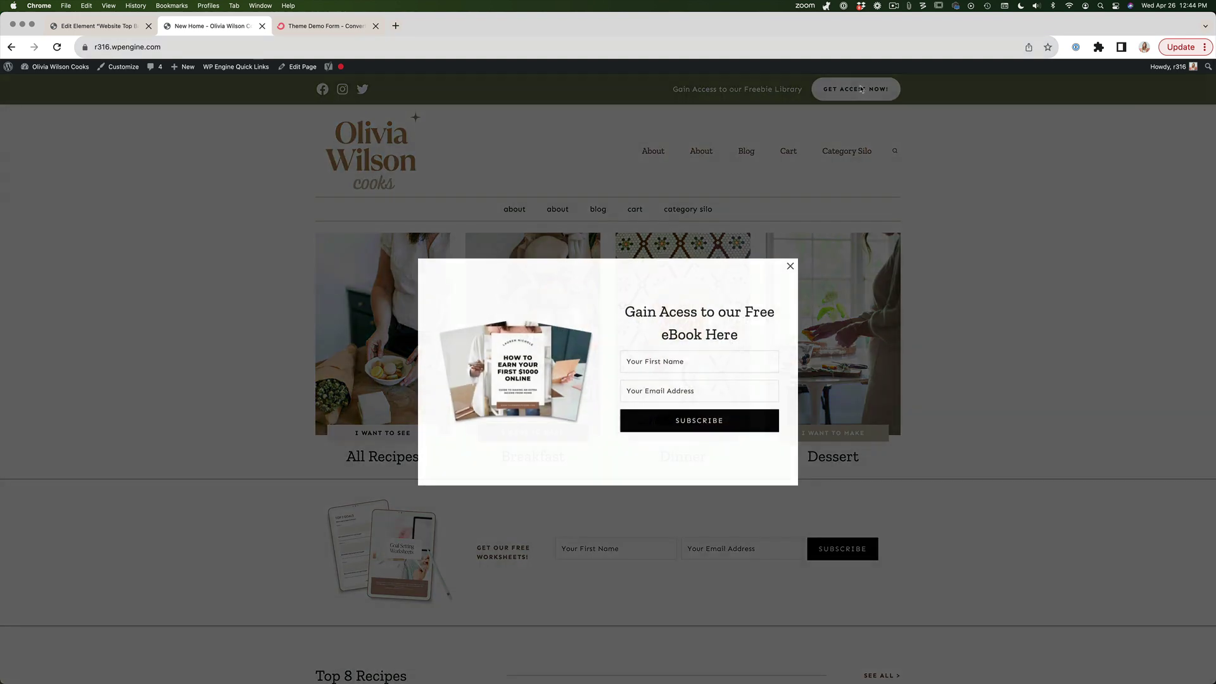
left_click(790, 268)
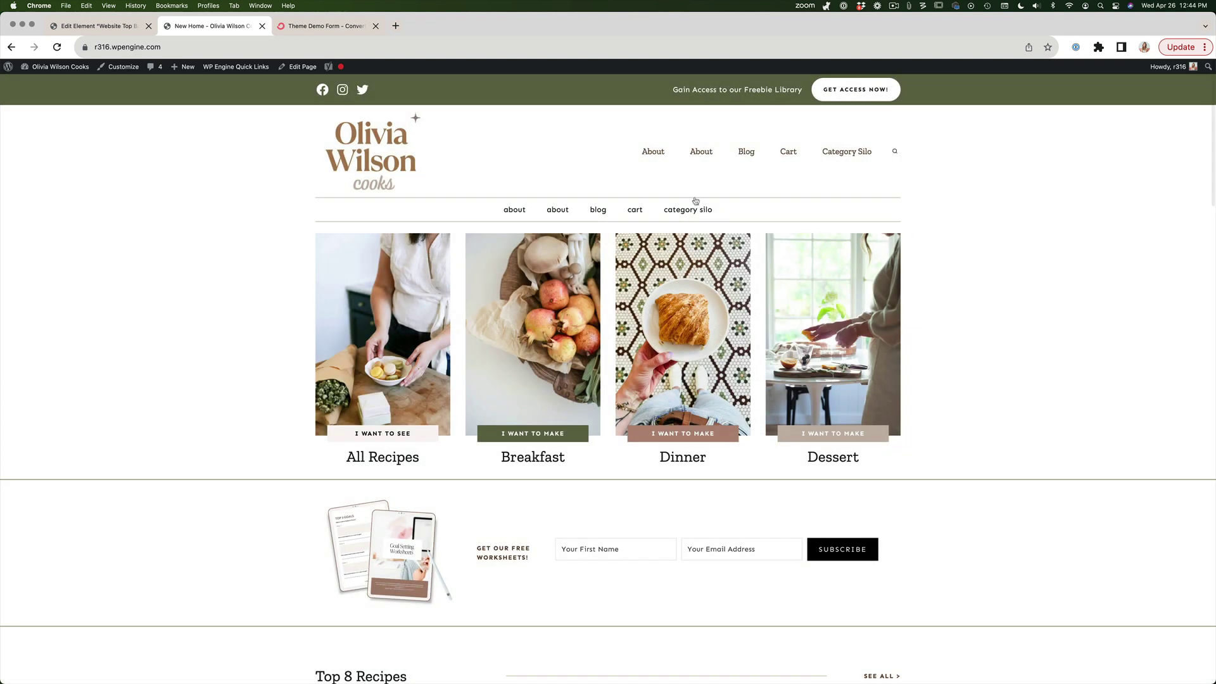
Step: Browse to the Blog and About pages and dismiss the eBook popup there
left_click(747, 154)
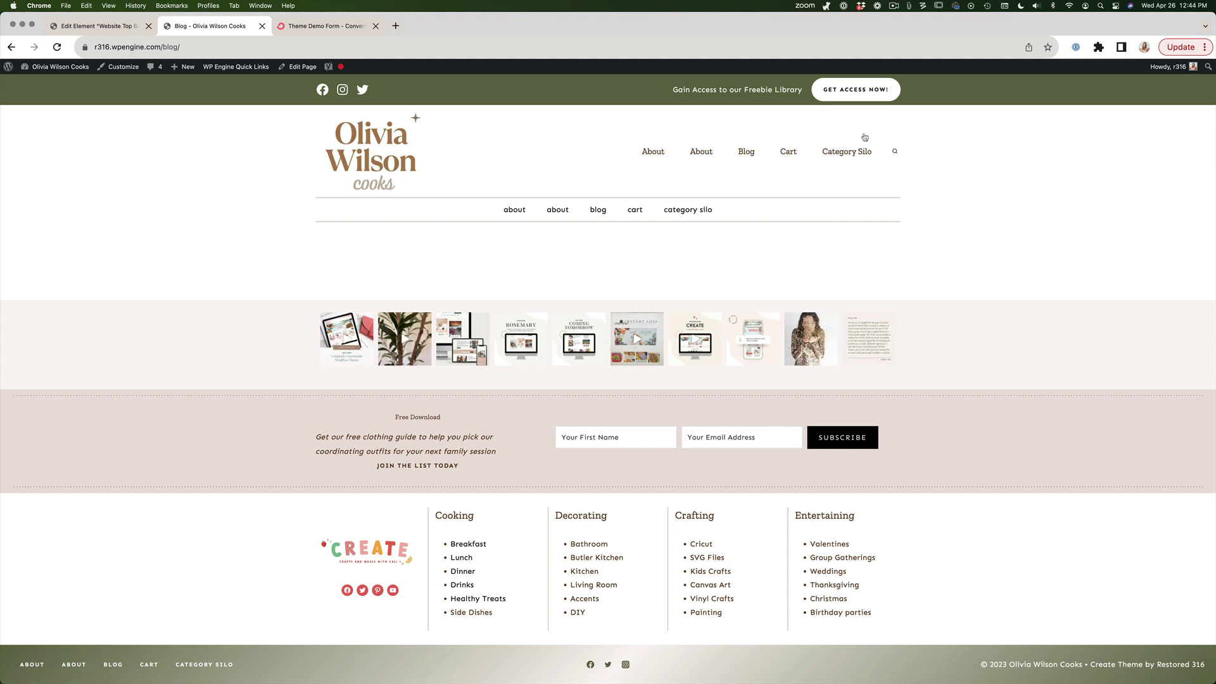
left_click(646, 154)
scroll(182, 198, "down", 1)
scroll(182, 198, "up", 1)
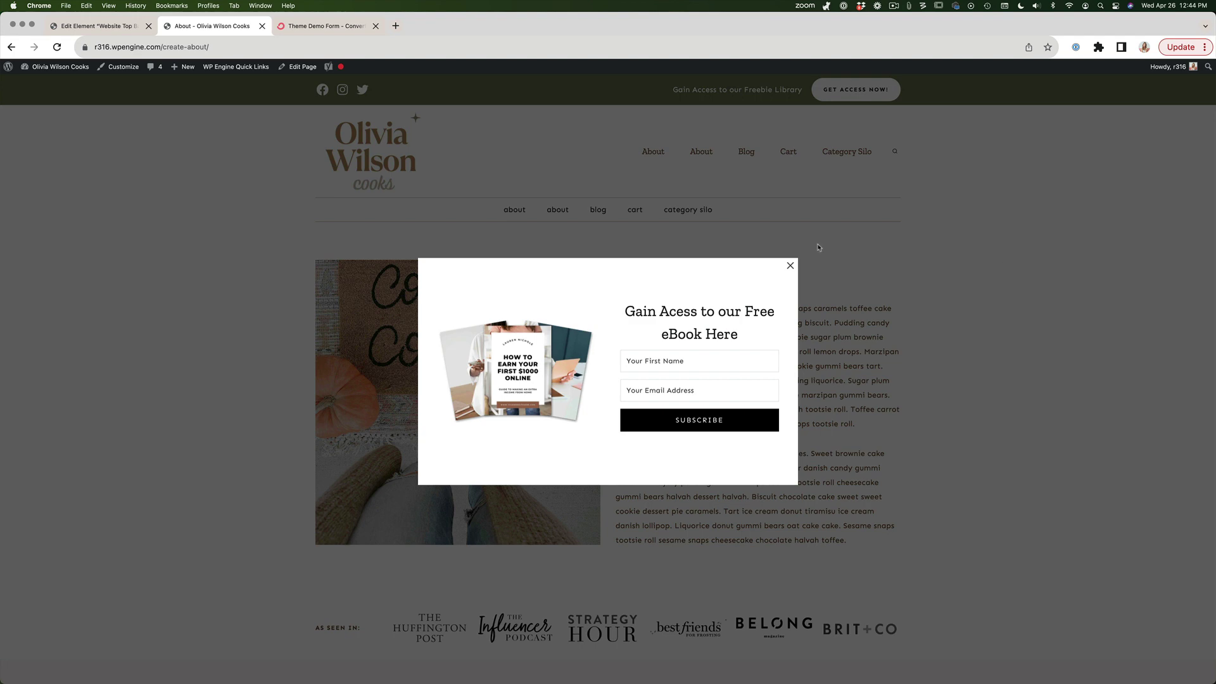
left_click(791, 266)
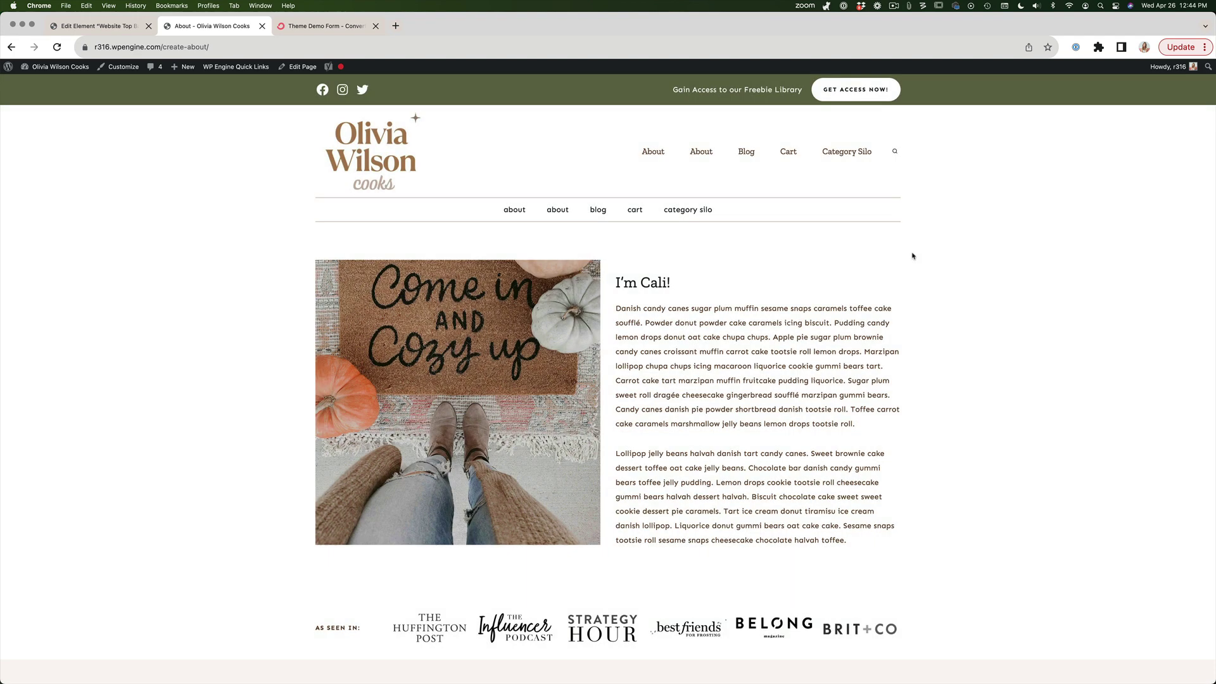